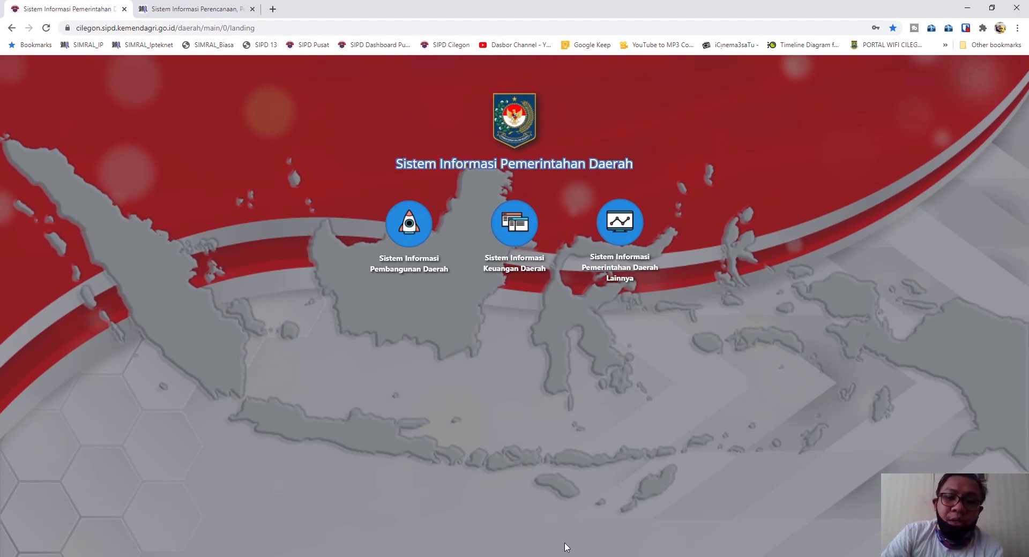
- Switch to the Word tutorial outline and review its items on changing the password and creating accounts, ending back in the browser
key(alt+Tab)
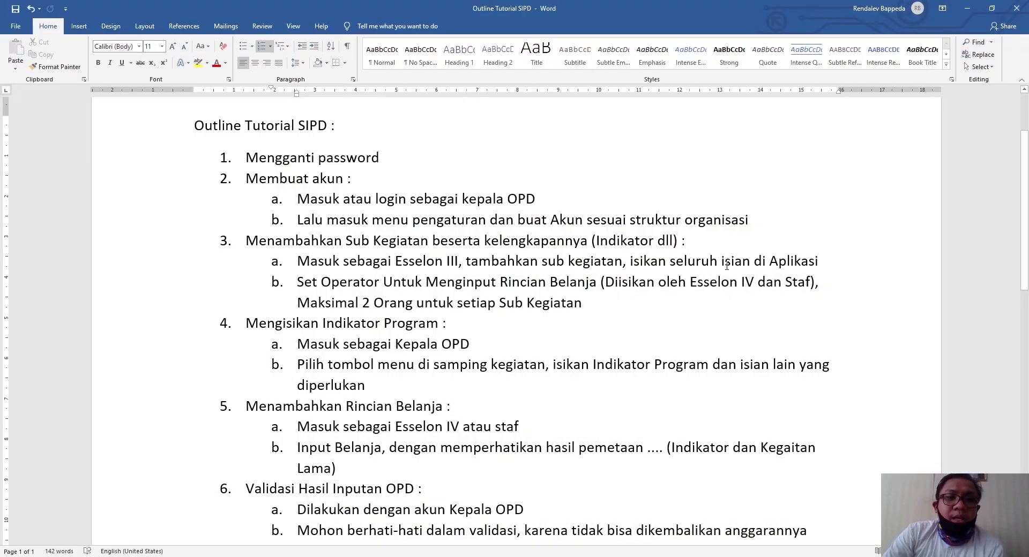
scroll(726, 266, down, 2)
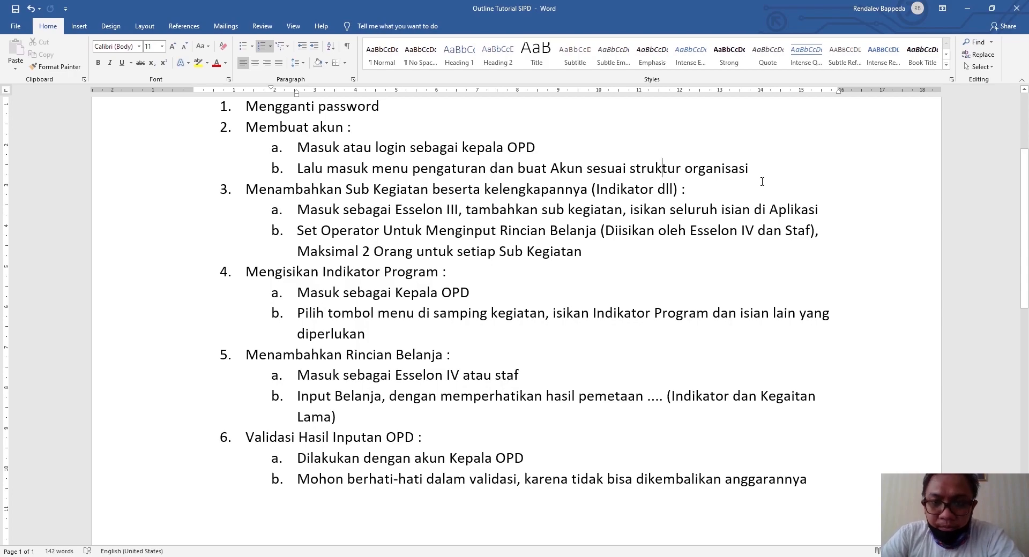
click(978, 8)
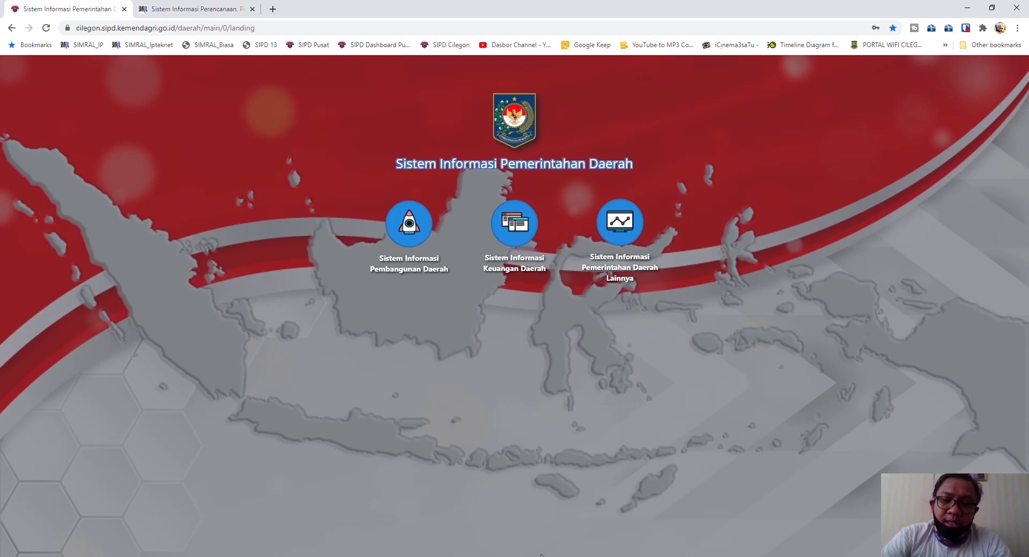
click(601, 556)
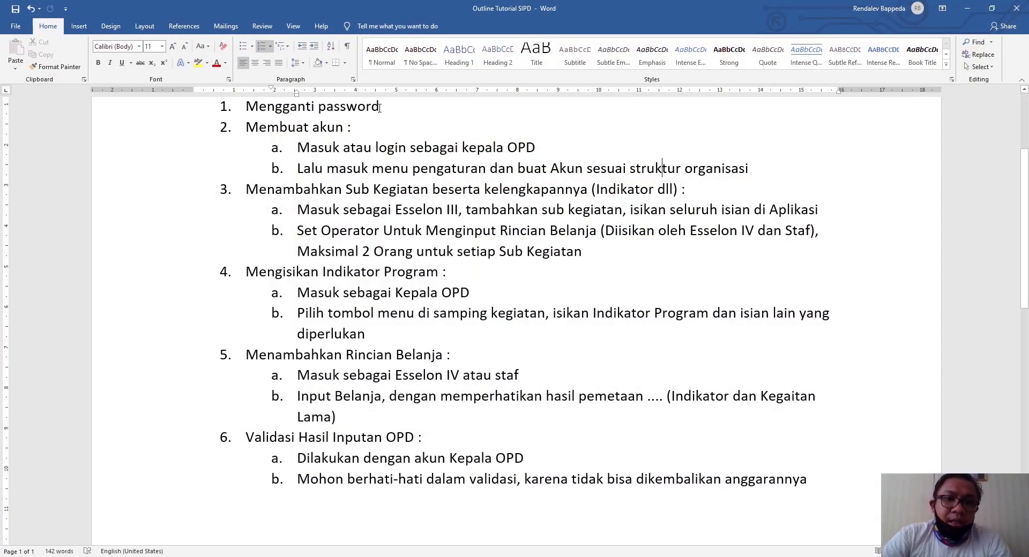
triple_click(334, 105)
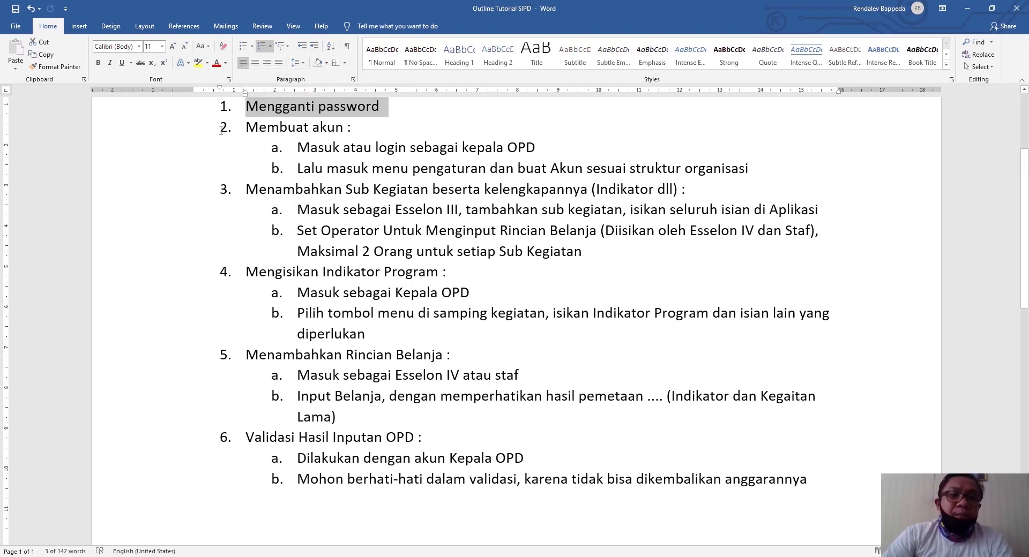
drag(248, 129, 797, 173)
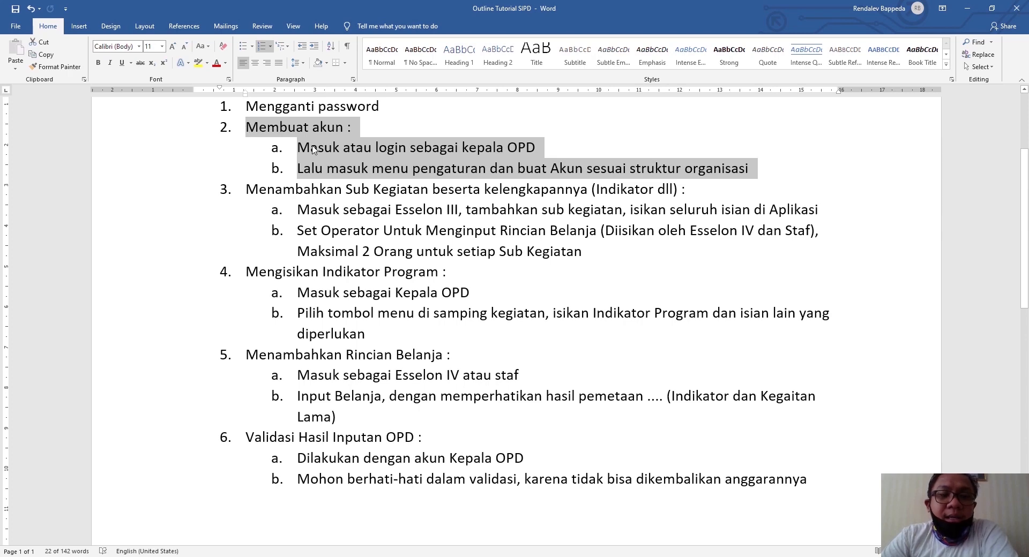
click(967, 9)
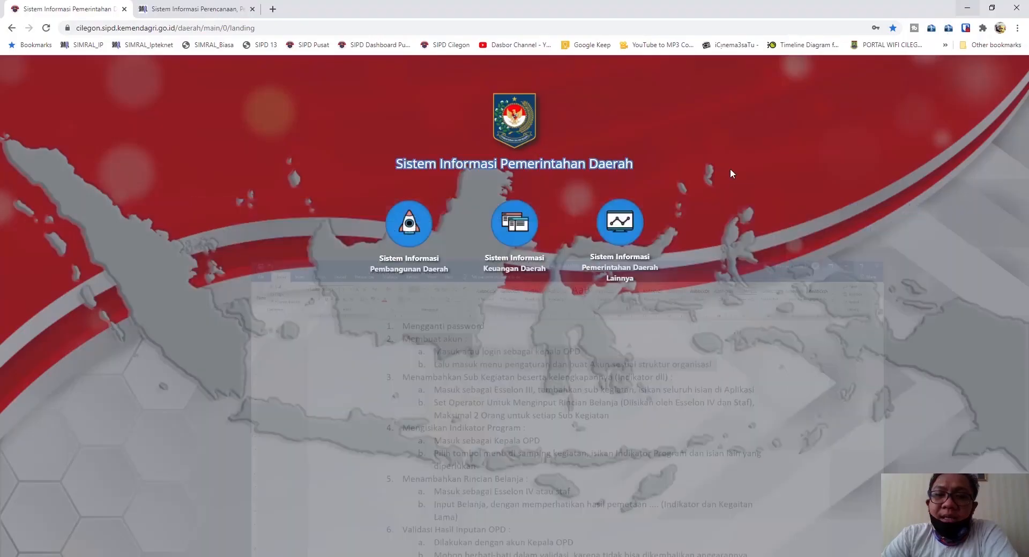
- Open Sistem Informasi Keuangan Daerah and log in with the saved account's username and password
click(513, 235)
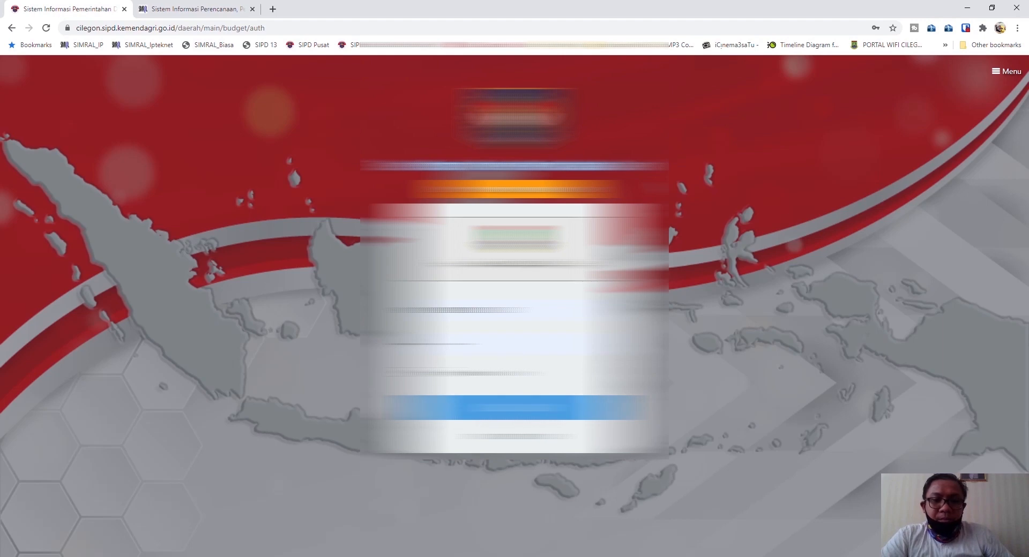
click(525, 408)
click(509, 327)
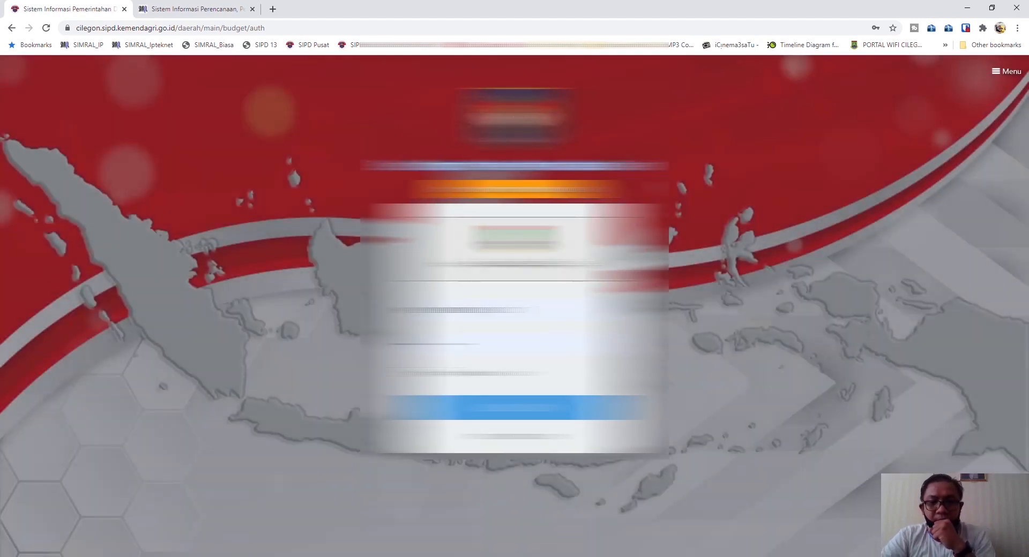
click(509, 310)
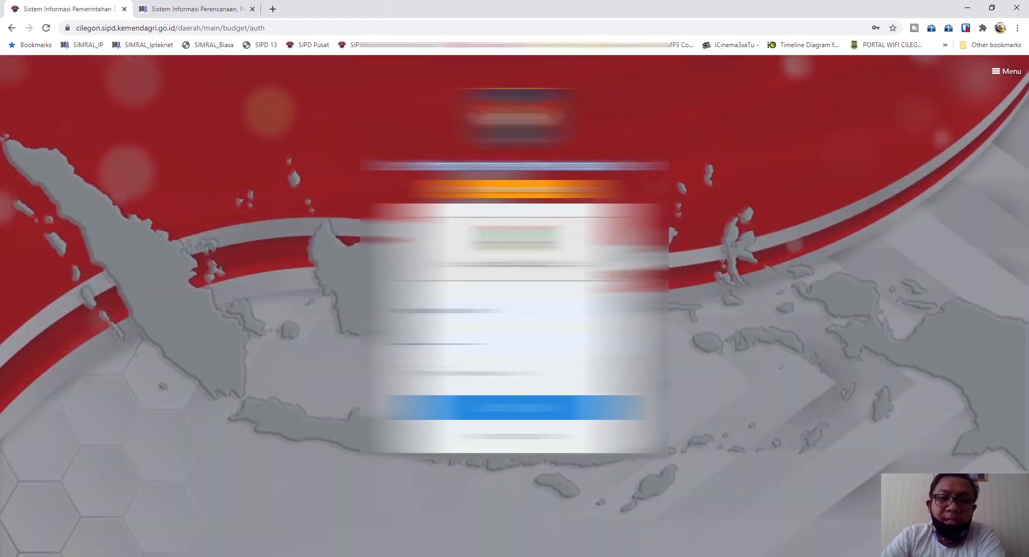
click(509, 311)
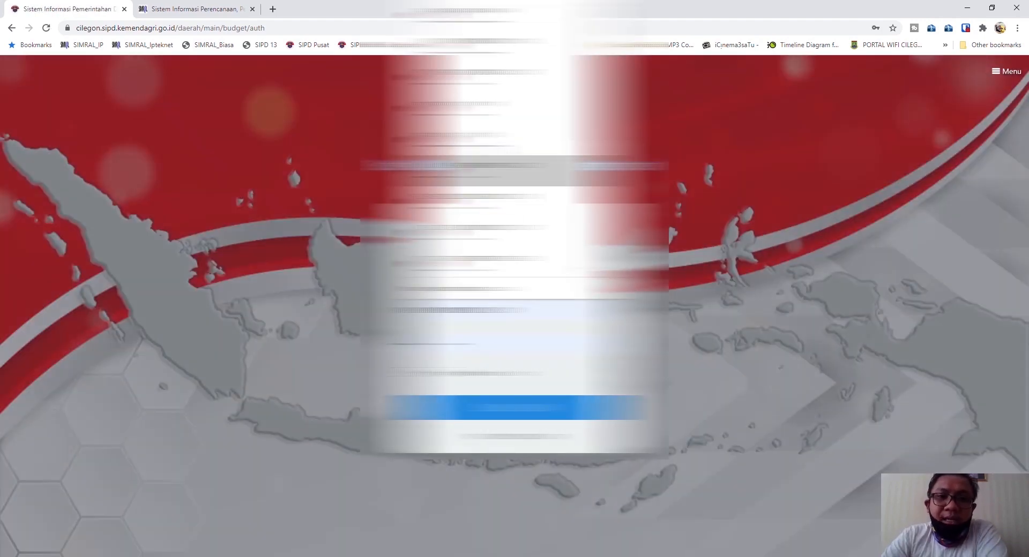
click(509, 171)
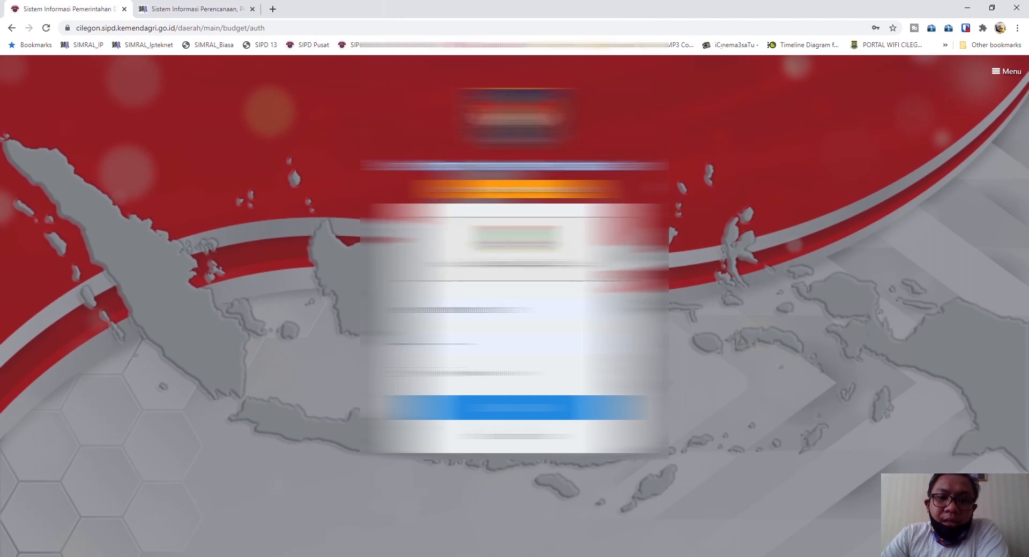
click(514, 408)
click(508, 365)
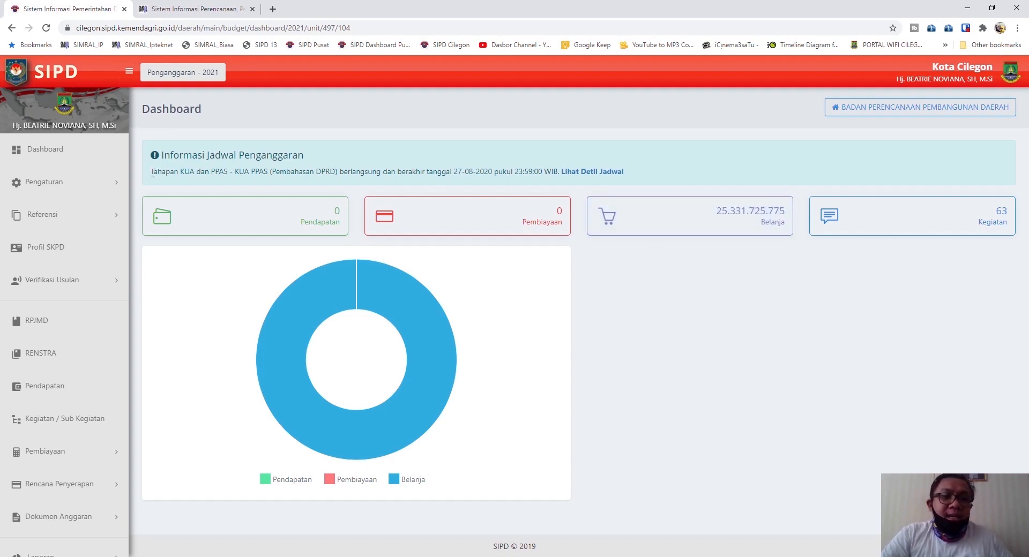
- Check the budgeting schedule notice on the dashboard and enter the Penganggaran stage for the year 2021
drag(152, 173, 570, 182)
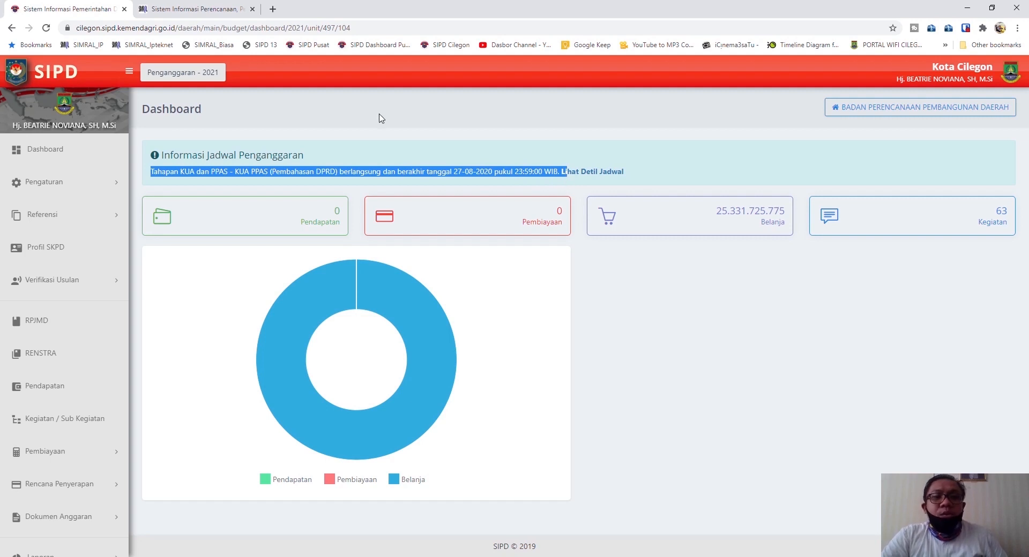
click(230, 169)
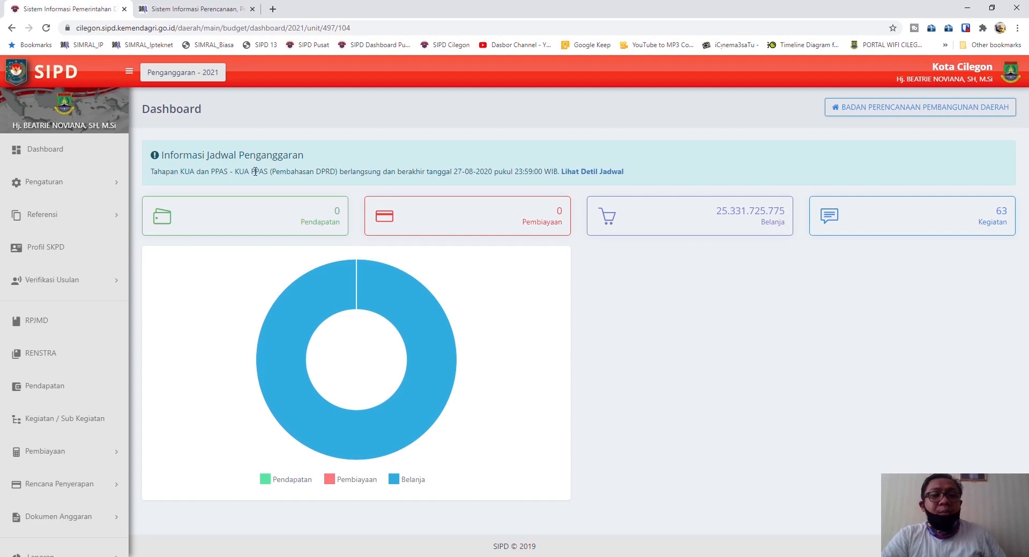
click(184, 72)
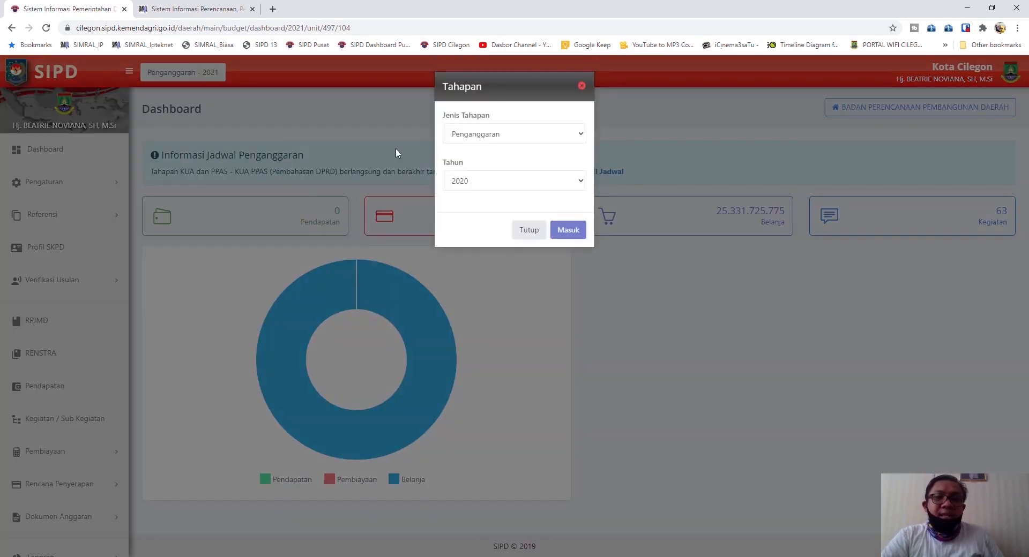
click(456, 139)
click(479, 160)
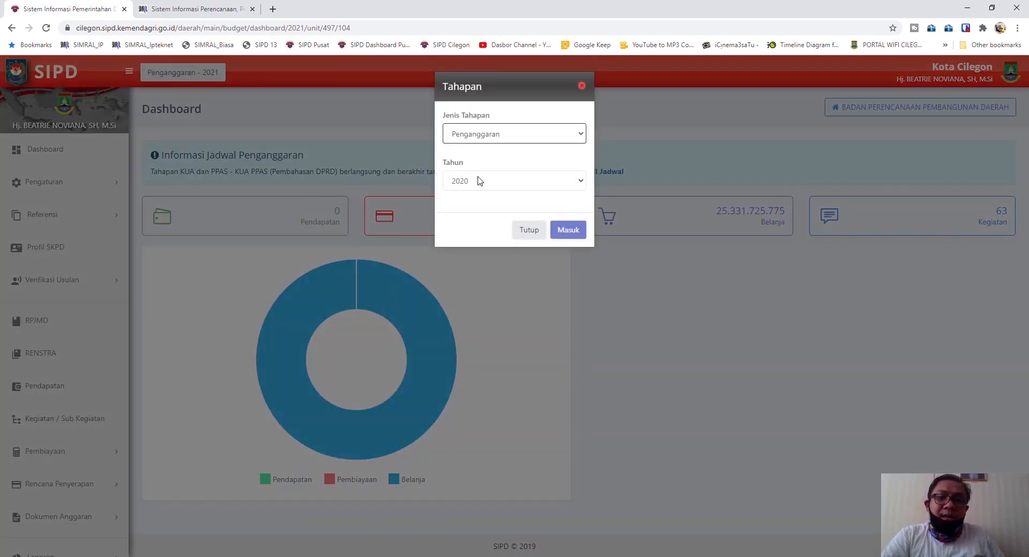
click(479, 181)
click(465, 209)
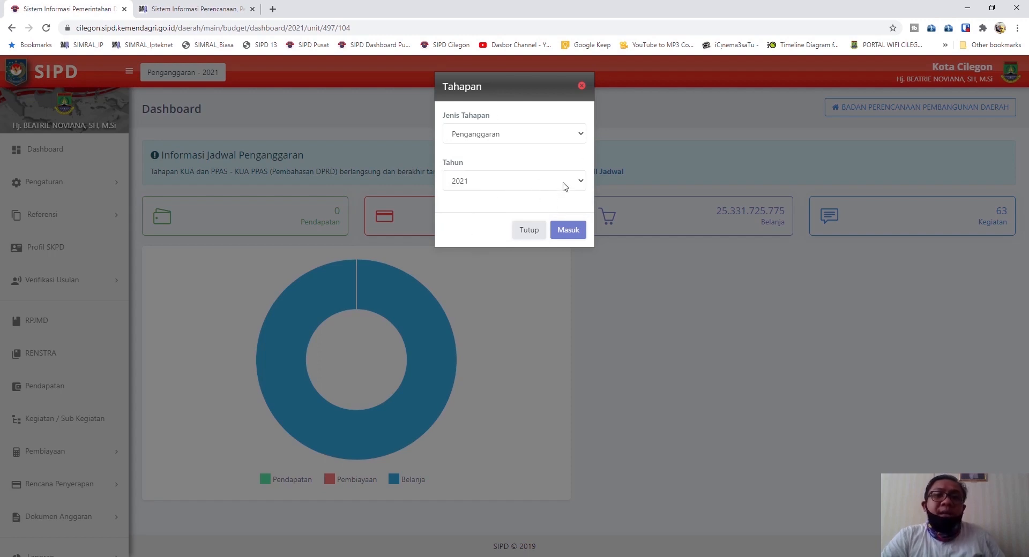
click(569, 231)
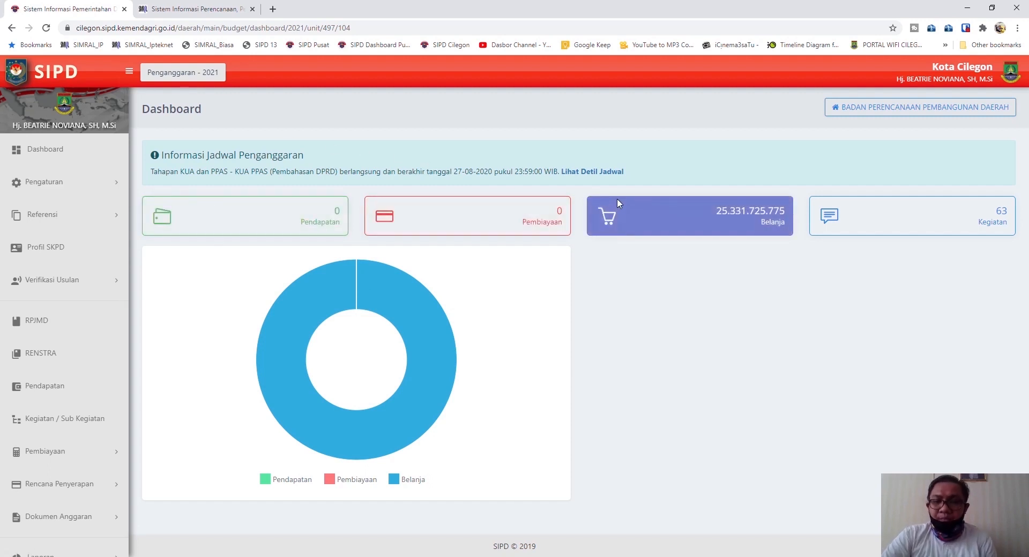
- Open the SKPD user settings
click(47, 187)
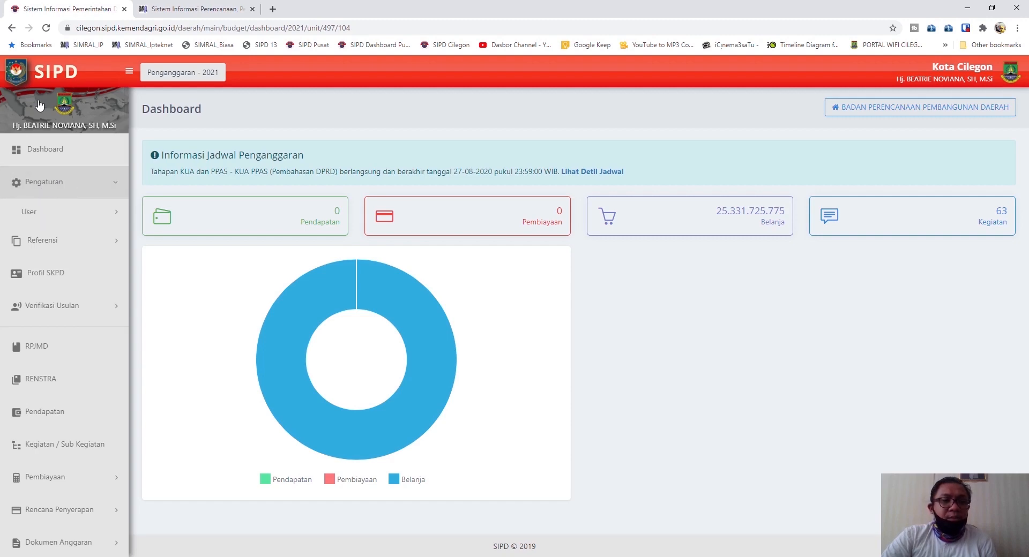
click(34, 214)
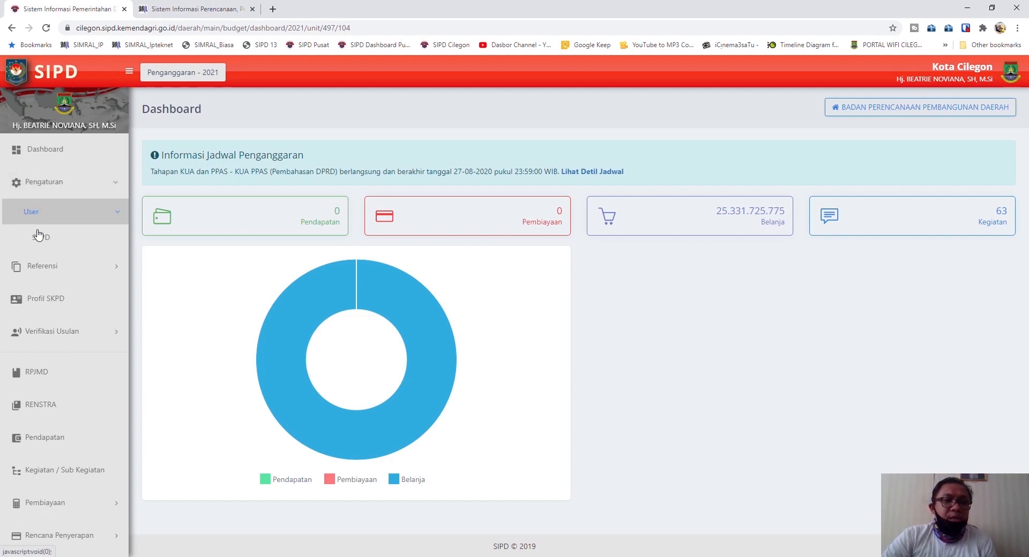
click(37, 238)
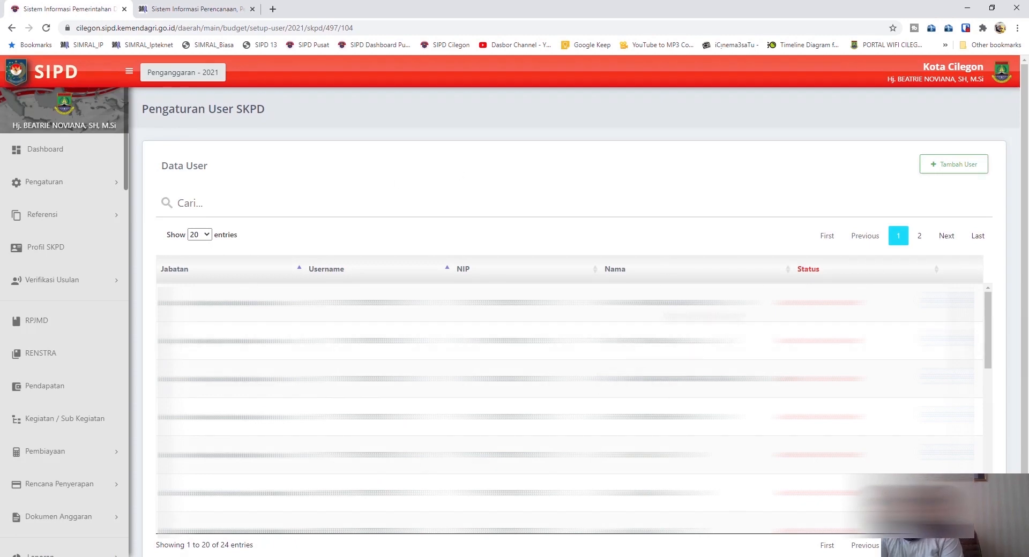
- Start a new user form and choose the position Kepala Bidang / Setara Kabid with Input Anggaran access
click(946, 166)
click(826, 130)
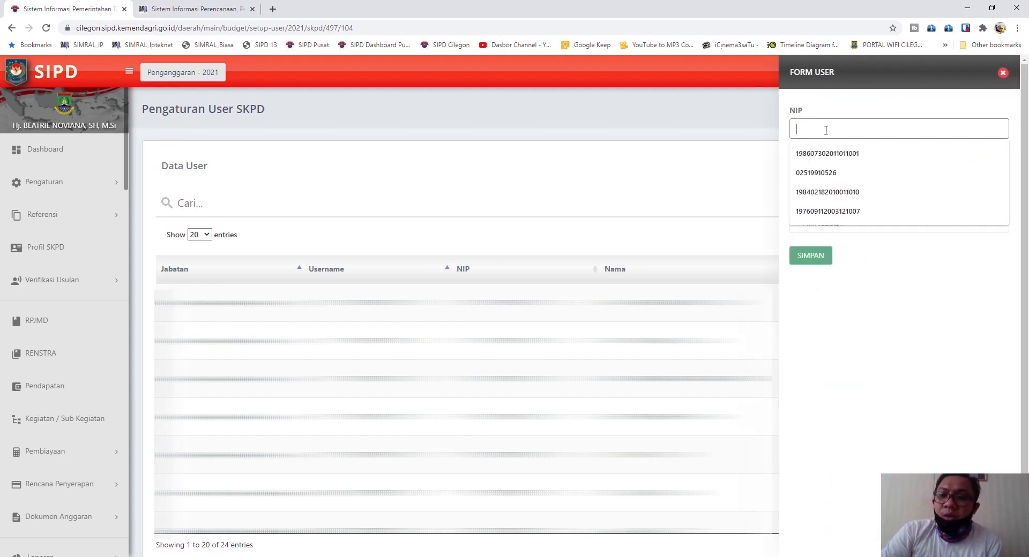
click(834, 111)
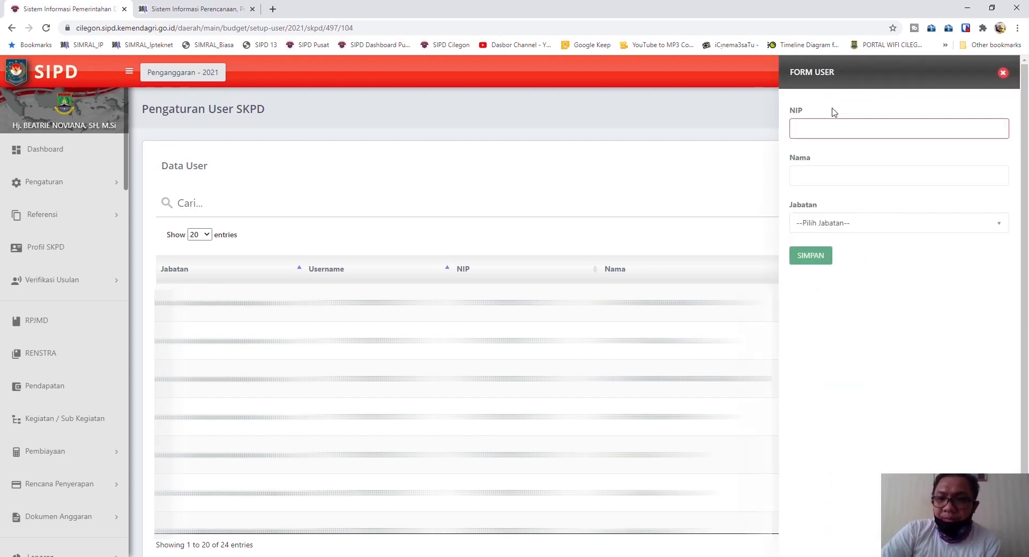
click(842, 171)
click(857, 246)
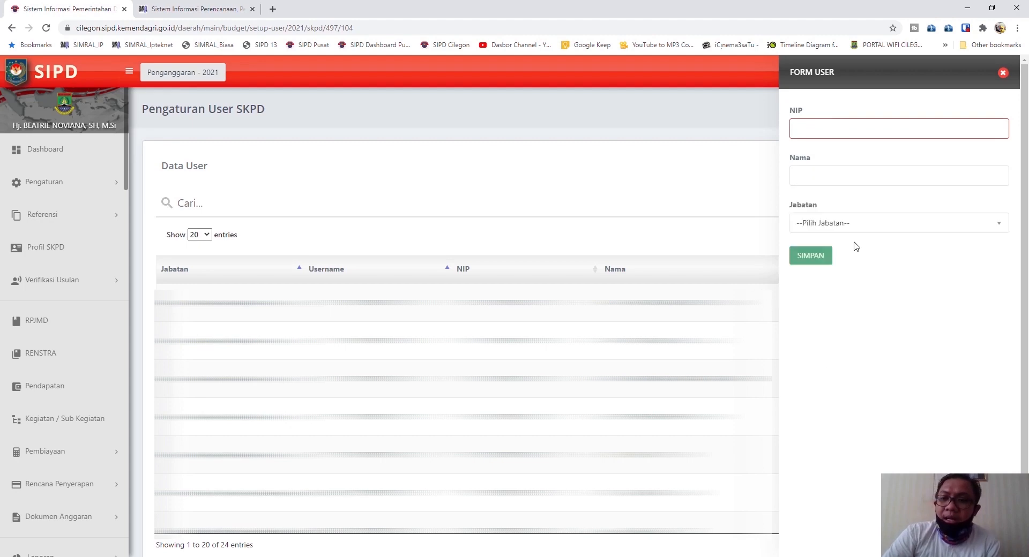
click(856, 230)
click(857, 232)
click(858, 230)
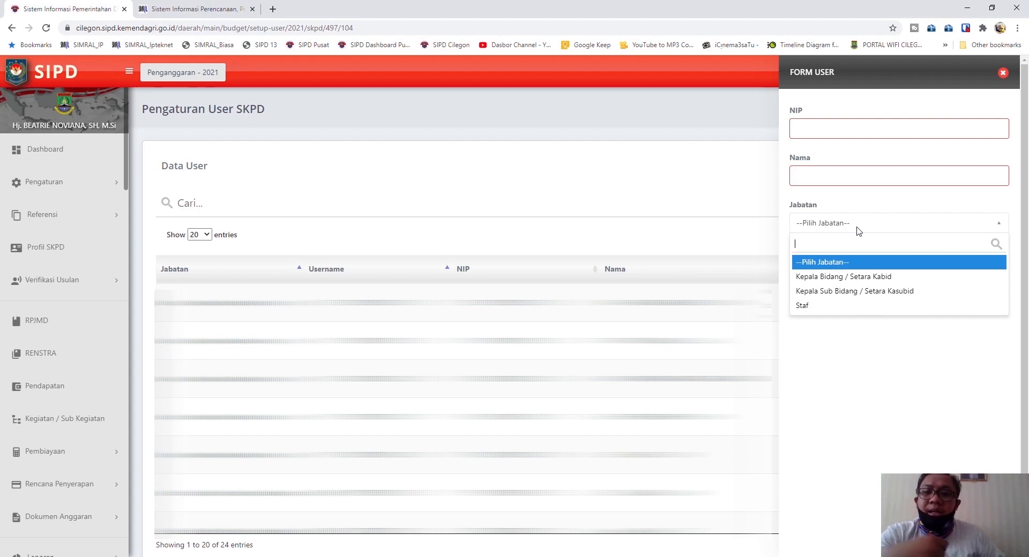
click(850, 276)
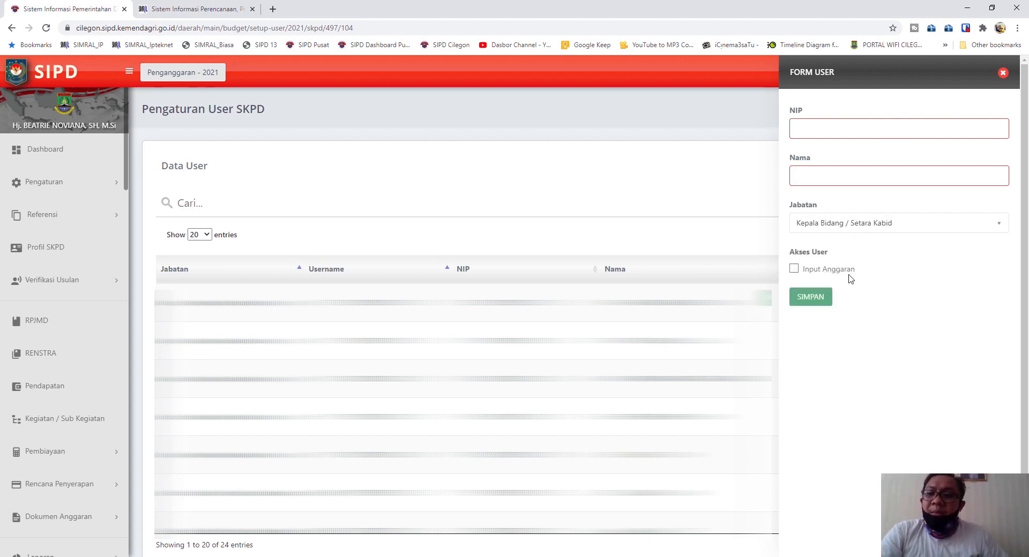
click(801, 270)
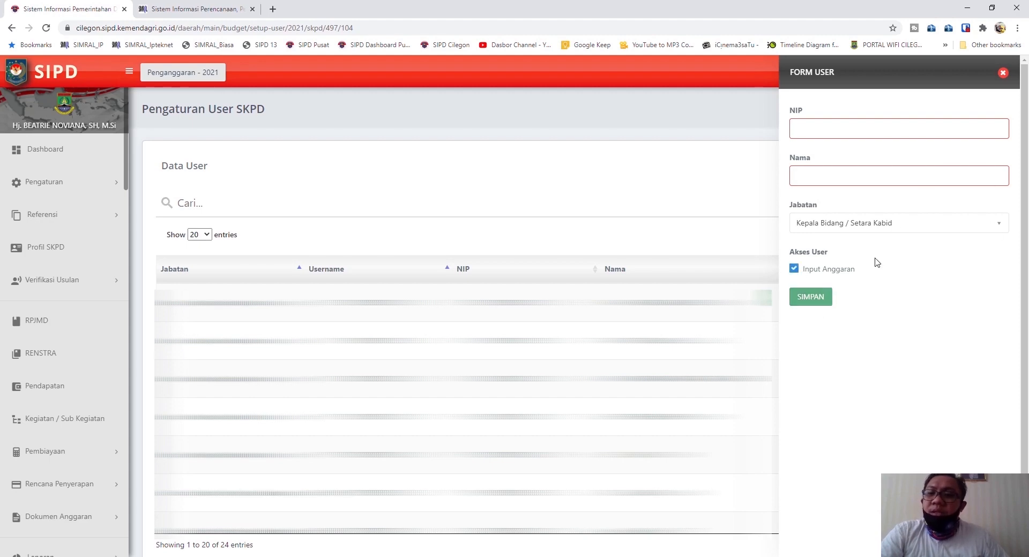
- Change the position to Kepala Sub Bidang / Setara Kasubid with Input Anggaran and Verifikator Usulan Aspirasi access, and close the form without saving
click(840, 225)
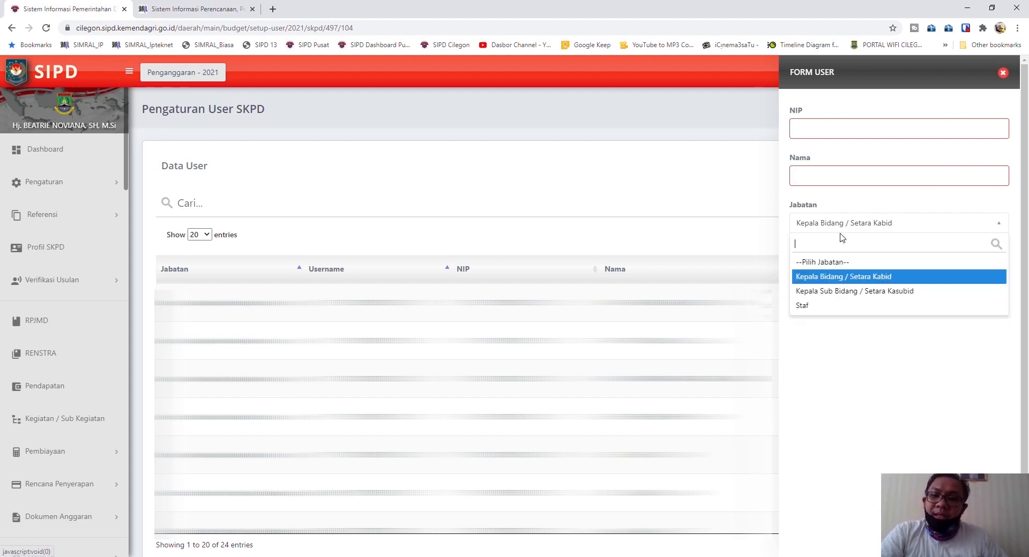
click(834, 288)
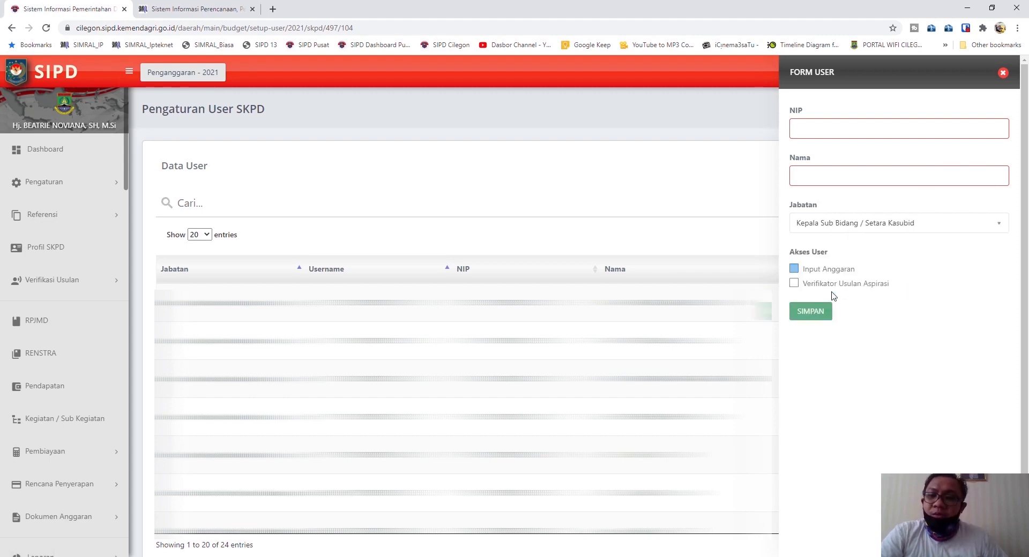
click(795, 270)
click(795, 285)
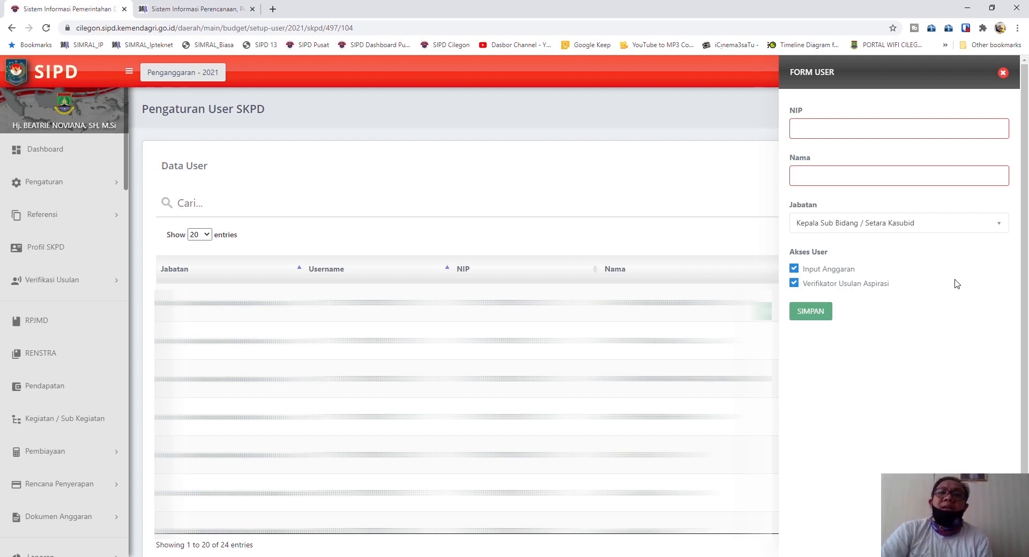
click(841, 129)
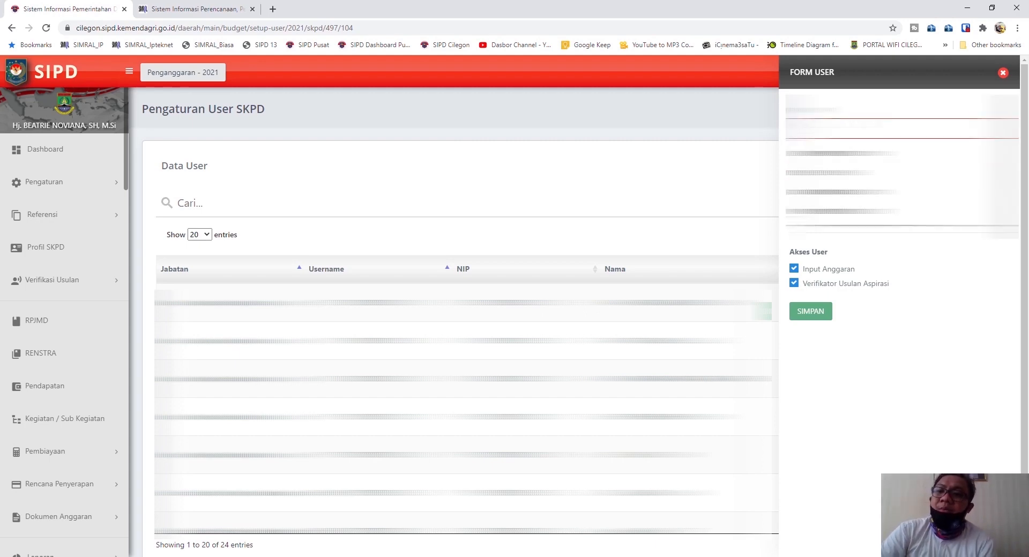
click(859, 103)
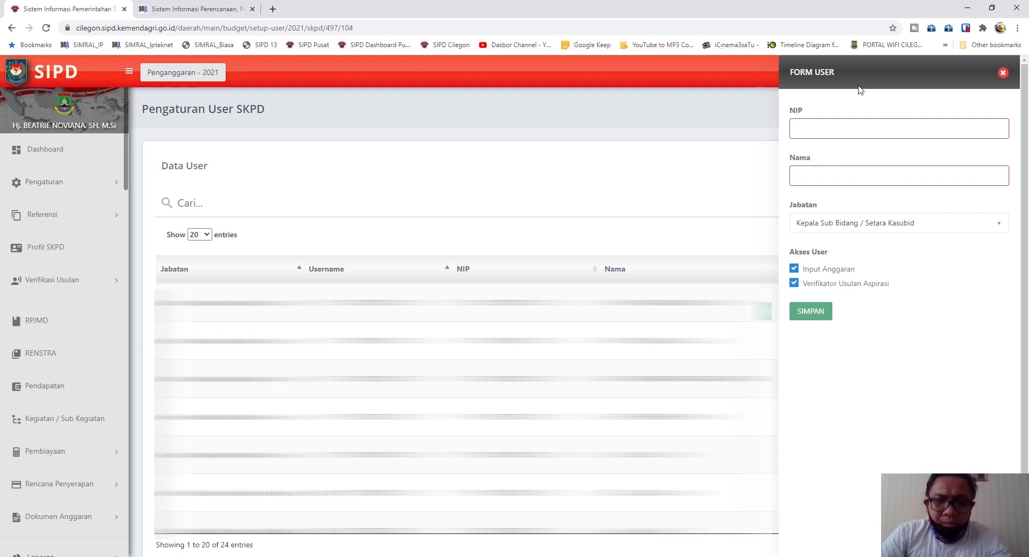
click(1003, 73)
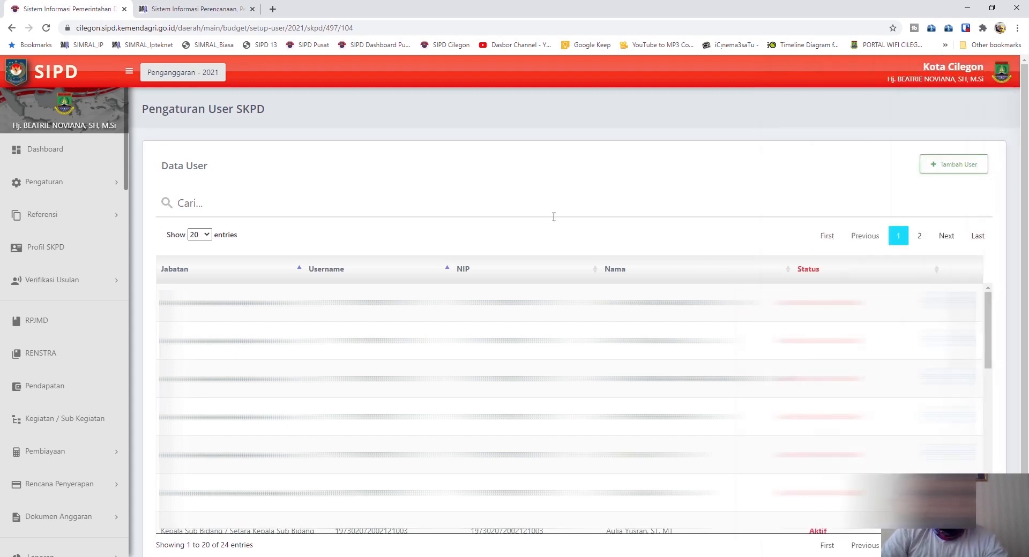
- Switch to the Word outline and highlight section 3, Menambahkan Sub Kegiatan beserta kelengkapannya, including its two sub-items
key(alt+Tab)
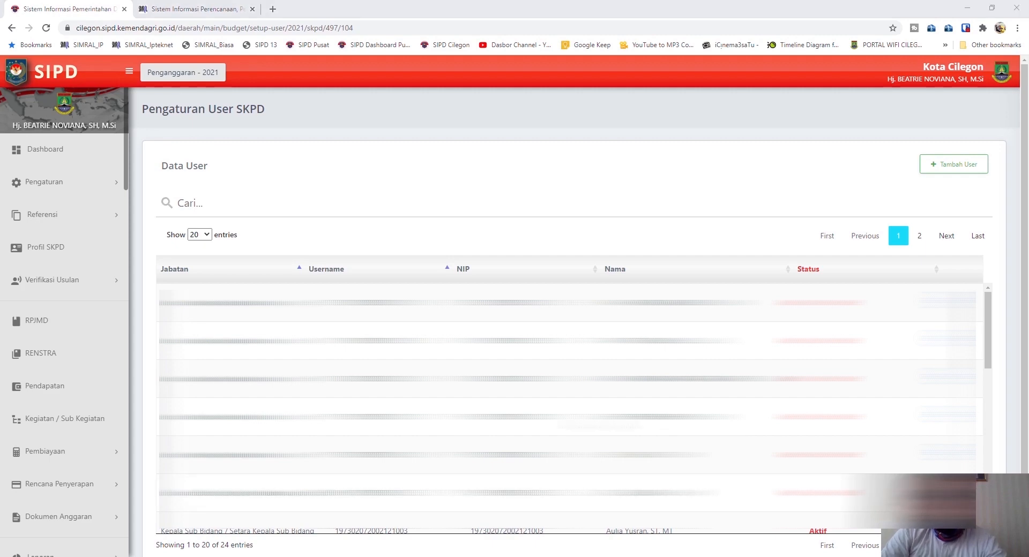
click(364, 210)
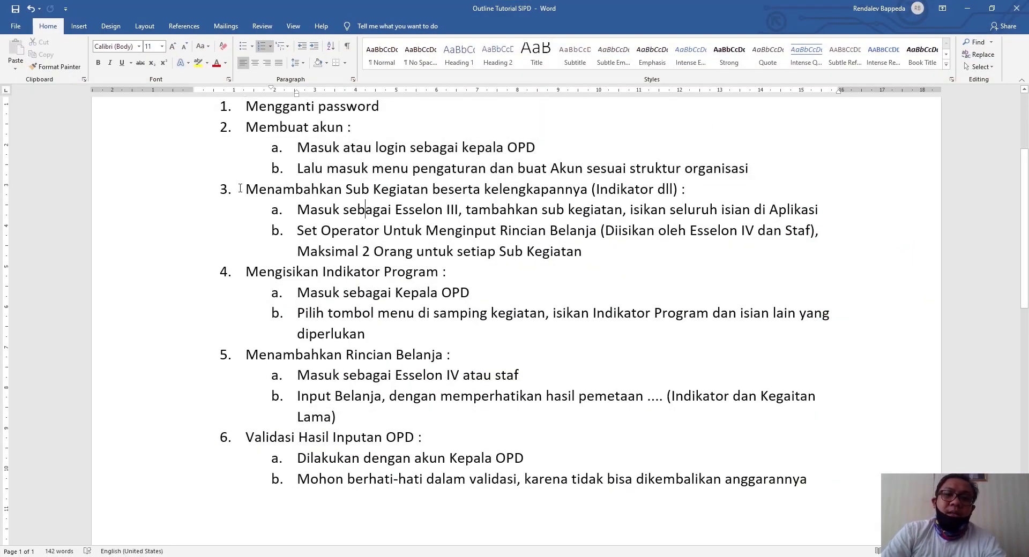
drag(246, 189, 642, 251)
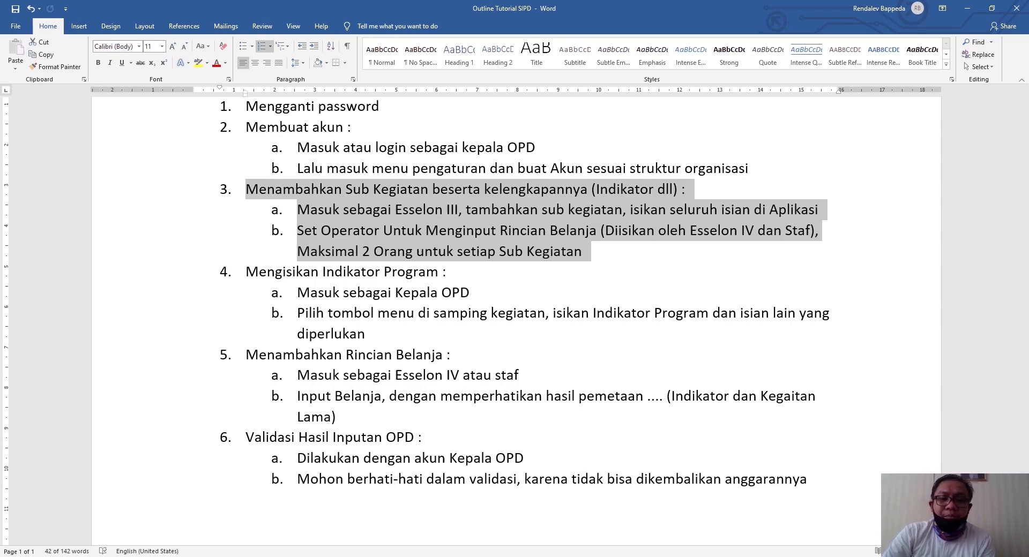
- Switch back to SIPD in Chrome, change to the other official's account and enter Sistem Informasi Keuangan Daerah
key(alt+Tab)
right_click(383, 556)
click(381, 546)
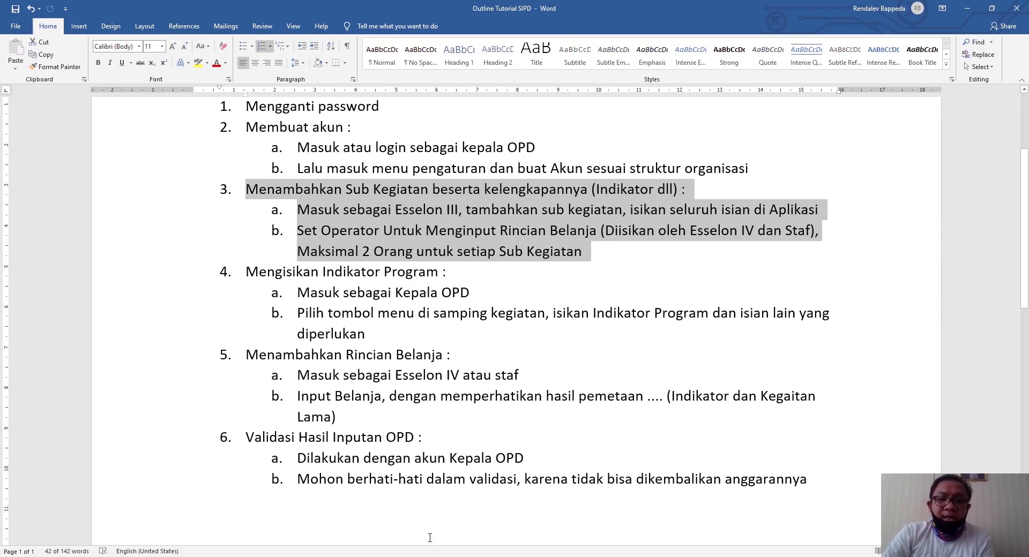
click(427, 556)
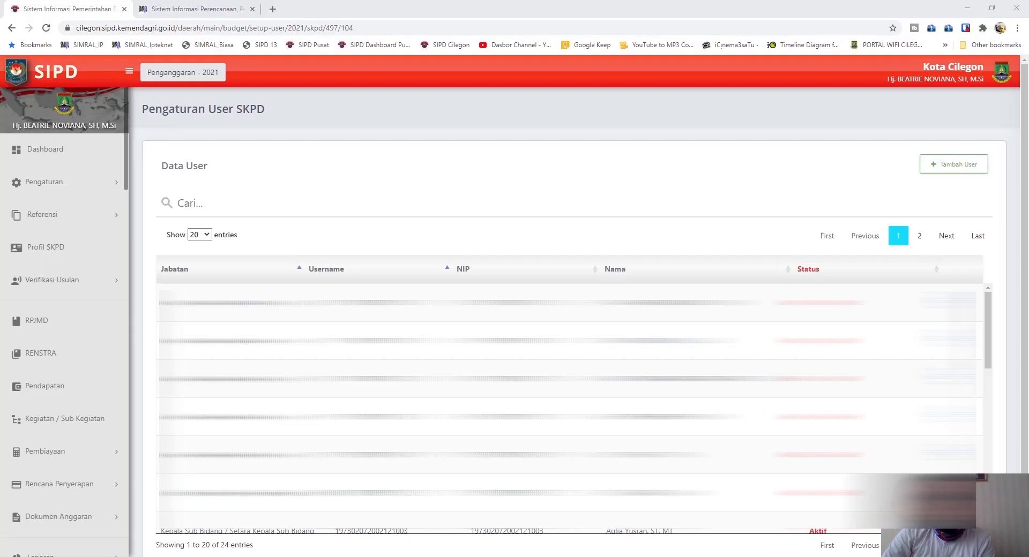
click(1001, 71)
click(953, 133)
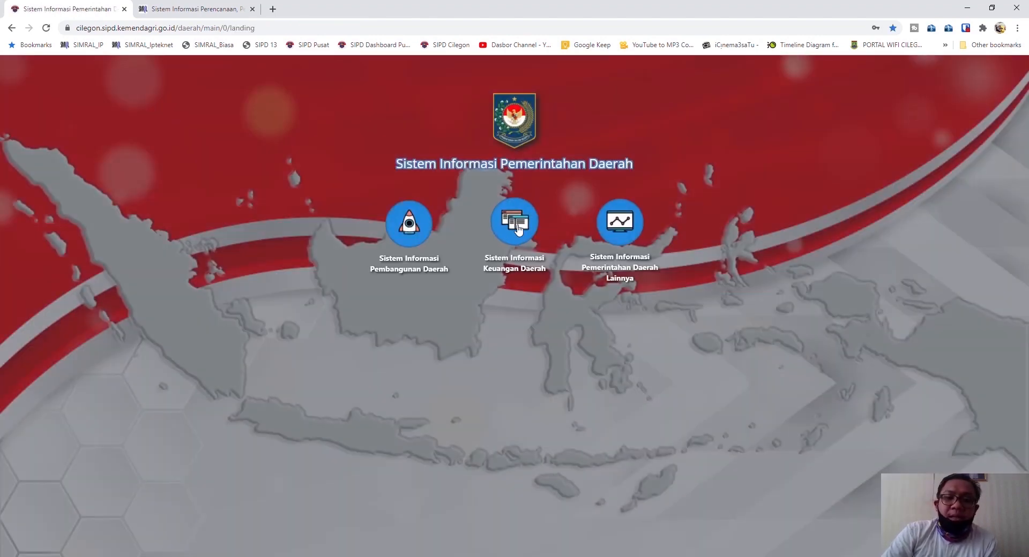
click(504, 214)
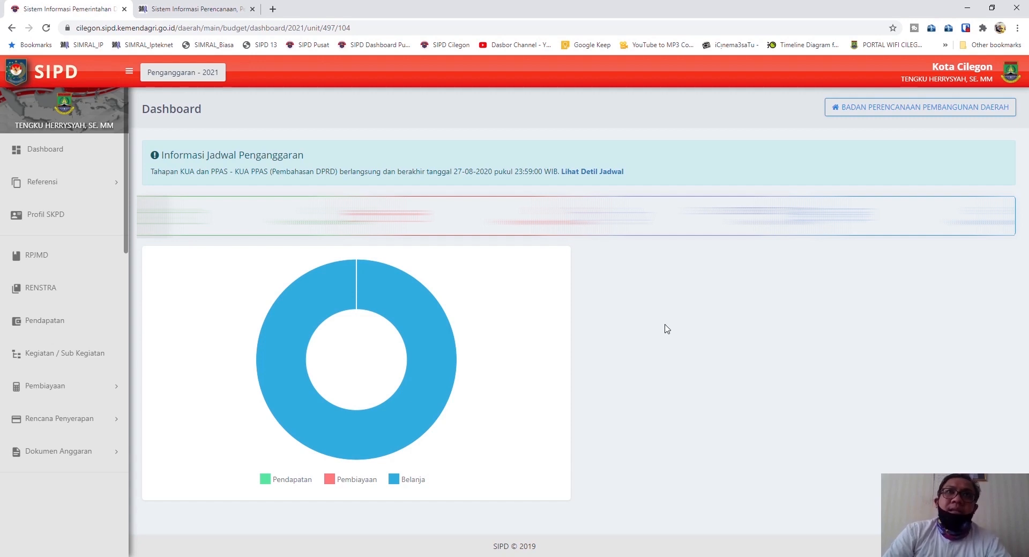
- Review the highlighted section of the Word outline, and open the Kegiatan / Sub Kegiatan list back in SIPD
key(alt+Tab)
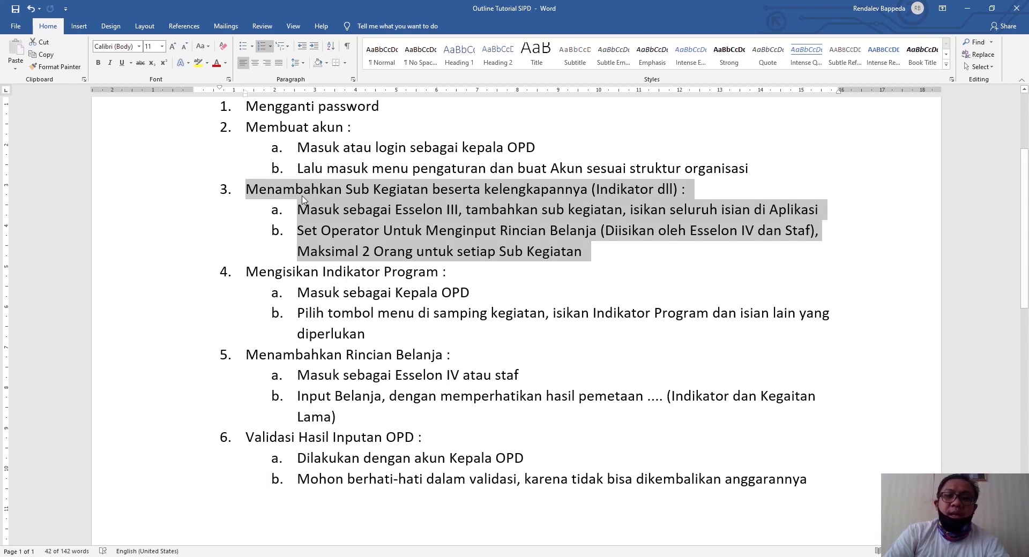
click(967, 8)
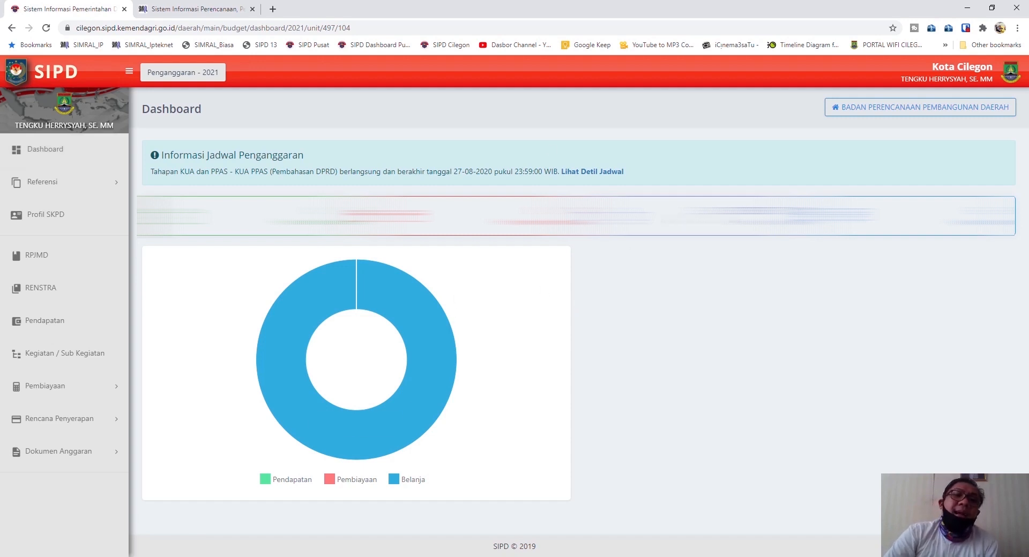
click(42, 359)
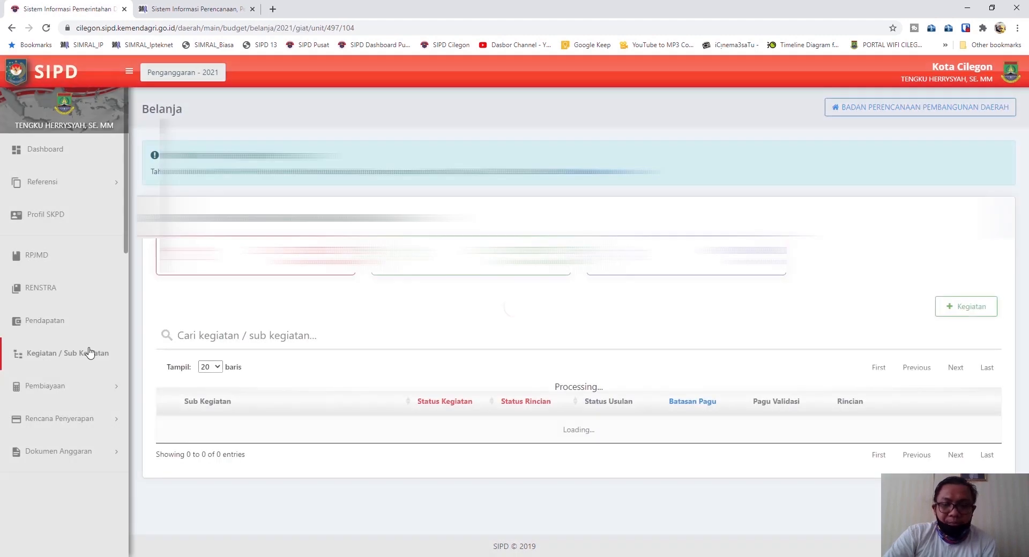
scroll(808, 239, down, 2)
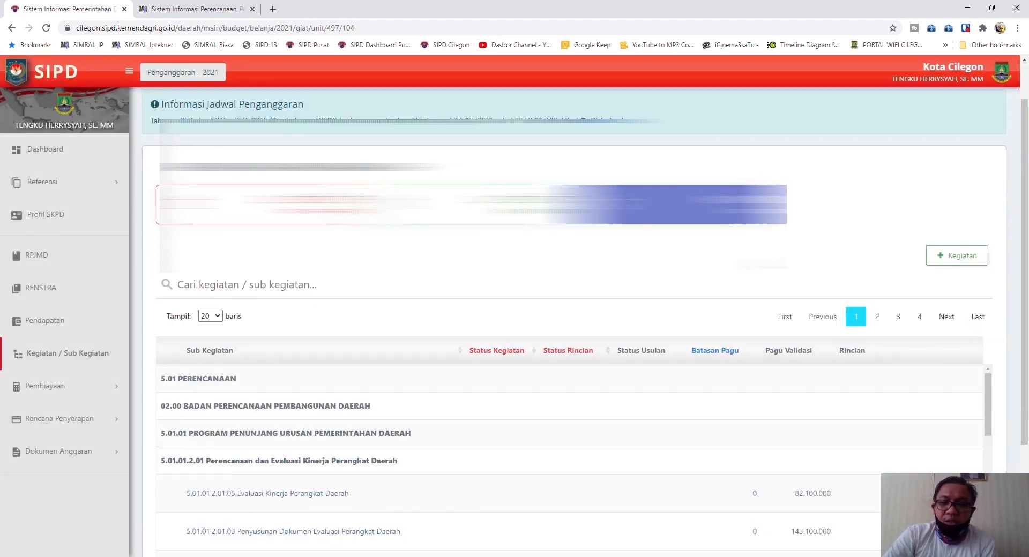
scroll(771, 293, up, 2)
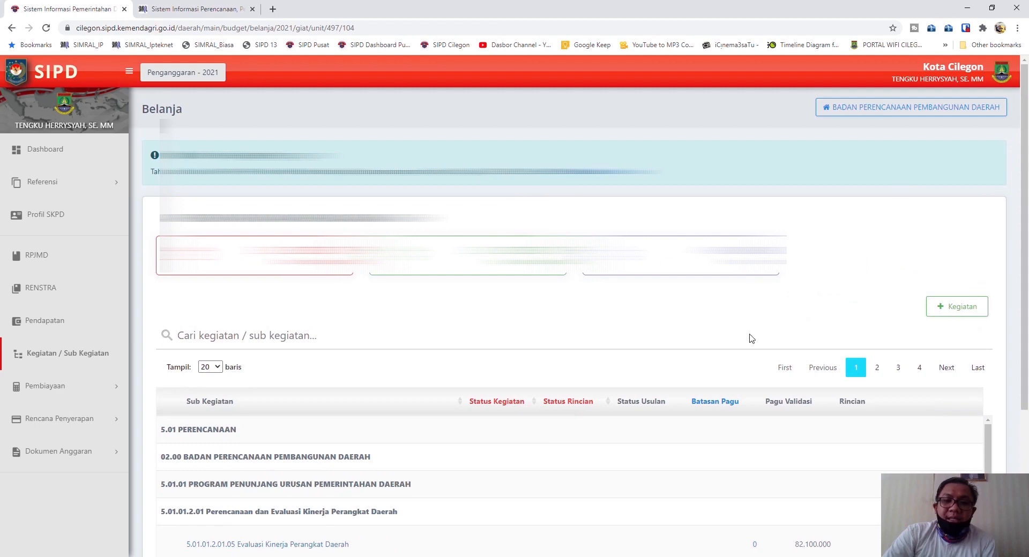
- Start a new Kegiatan/Sub Kegiatan form and set the Sub Unit to BADAN PERENCANAAN PEMBANGUNAN DAERAH
click(965, 308)
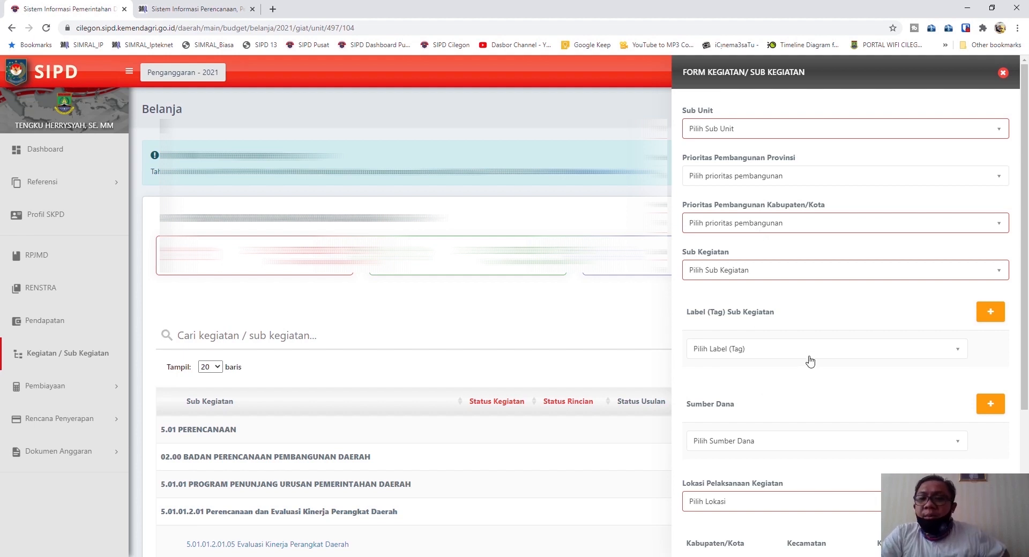
click(767, 134)
click(765, 185)
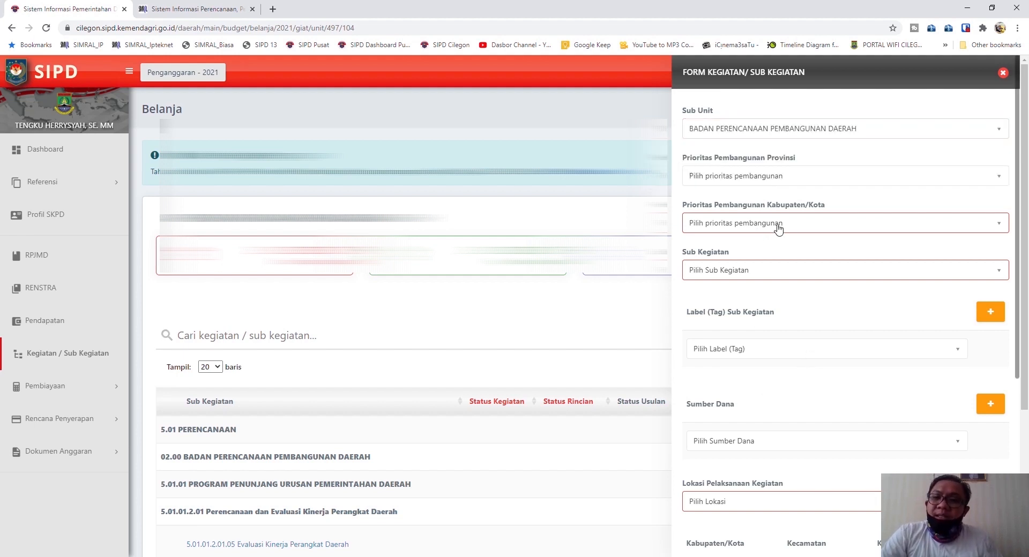
- Check the provincial priority options and set Prioritas Pembangunan Kabupaten/Kota to "Kinerja pemerintahan dan pelayanan publik serta kualitas ketentraman, ketertiban, dan hukum"
click(778, 177)
click(778, 176)
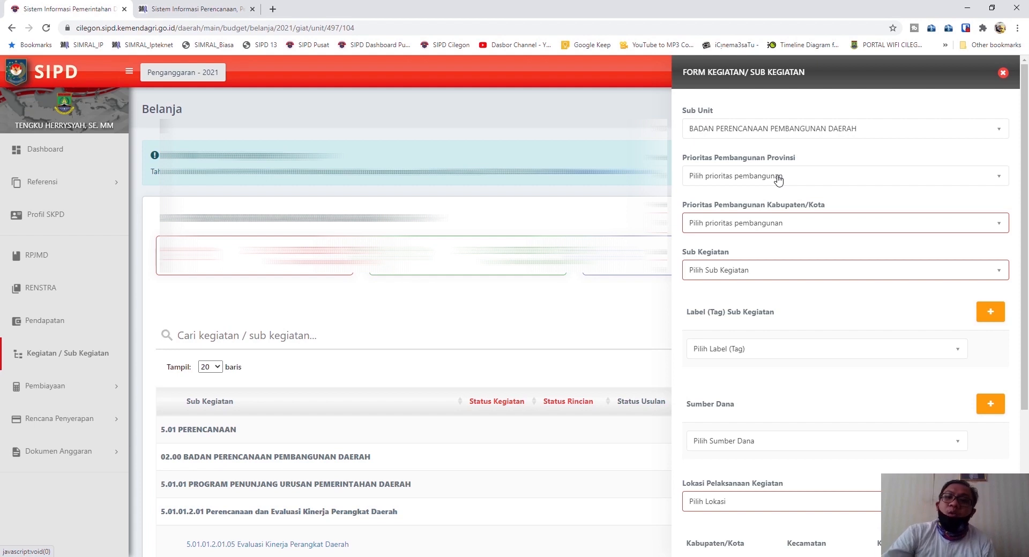
click(778, 181)
click(778, 178)
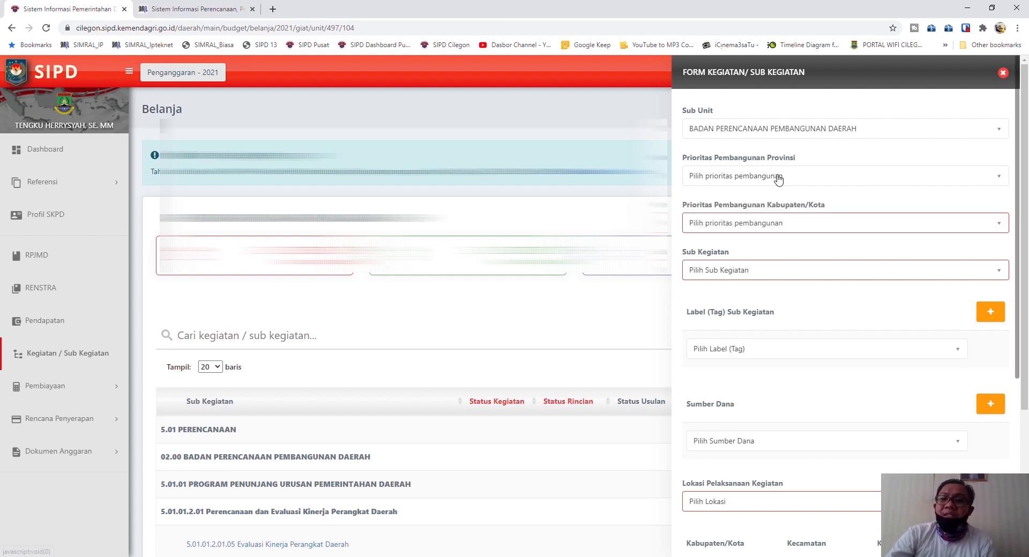
click(770, 226)
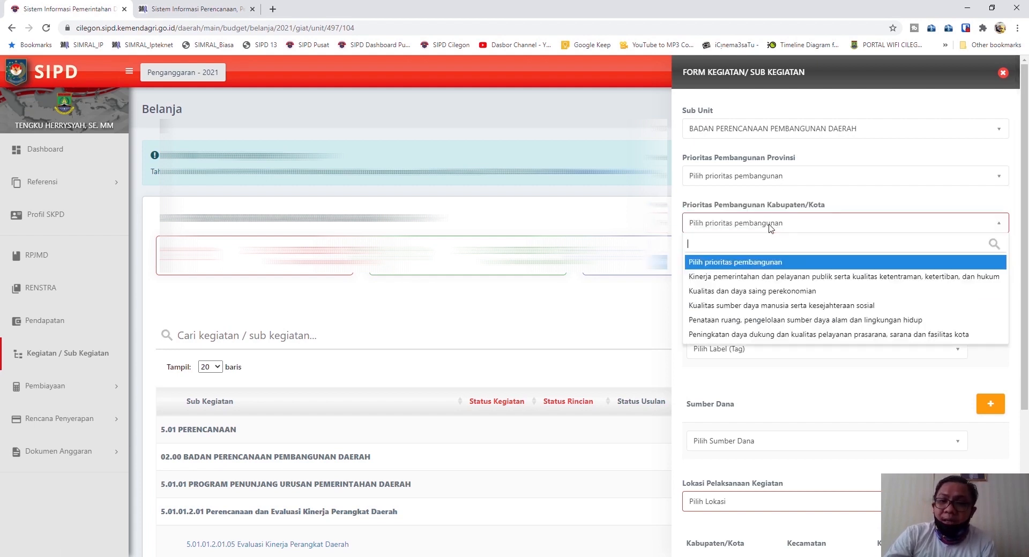
click(775, 187)
click(778, 178)
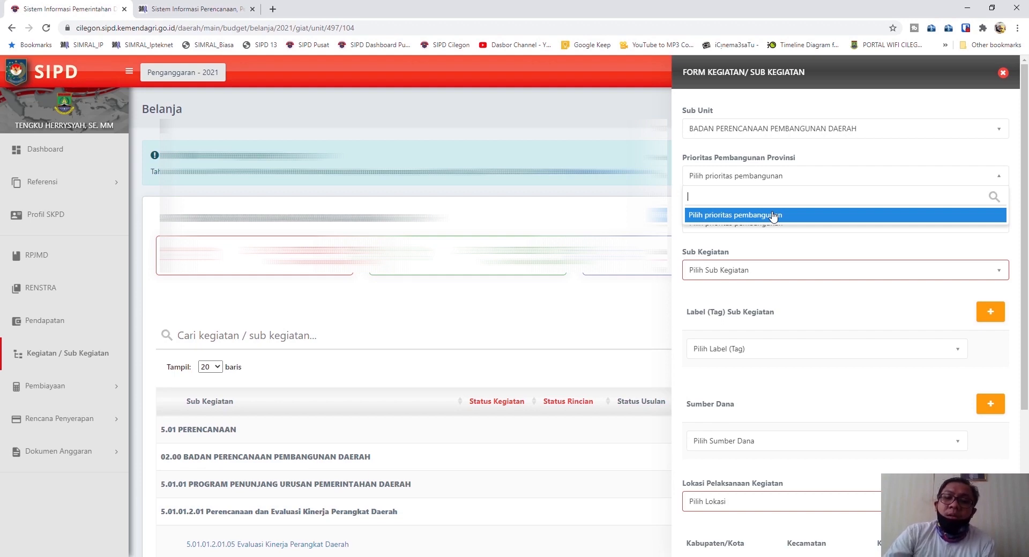
click(778, 244)
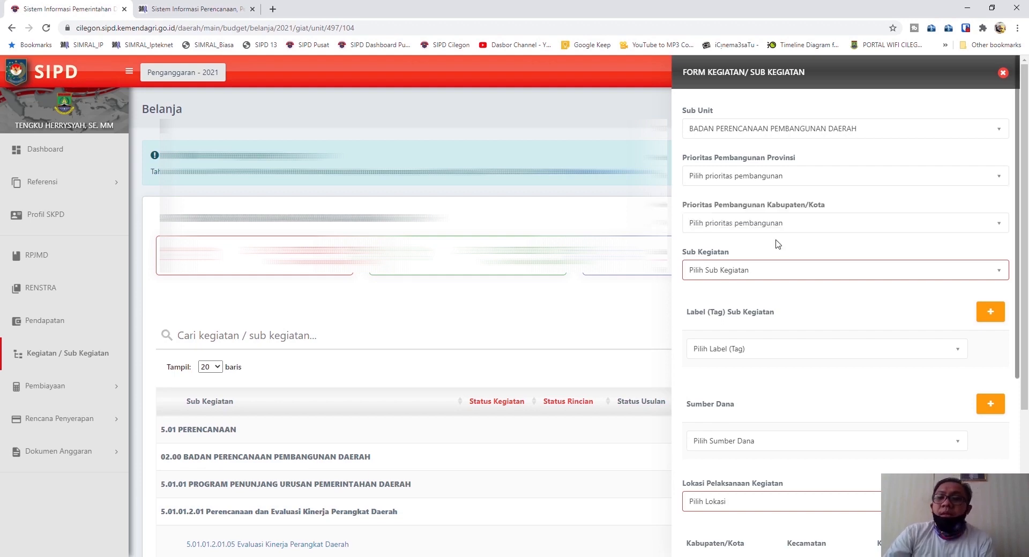
click(785, 228)
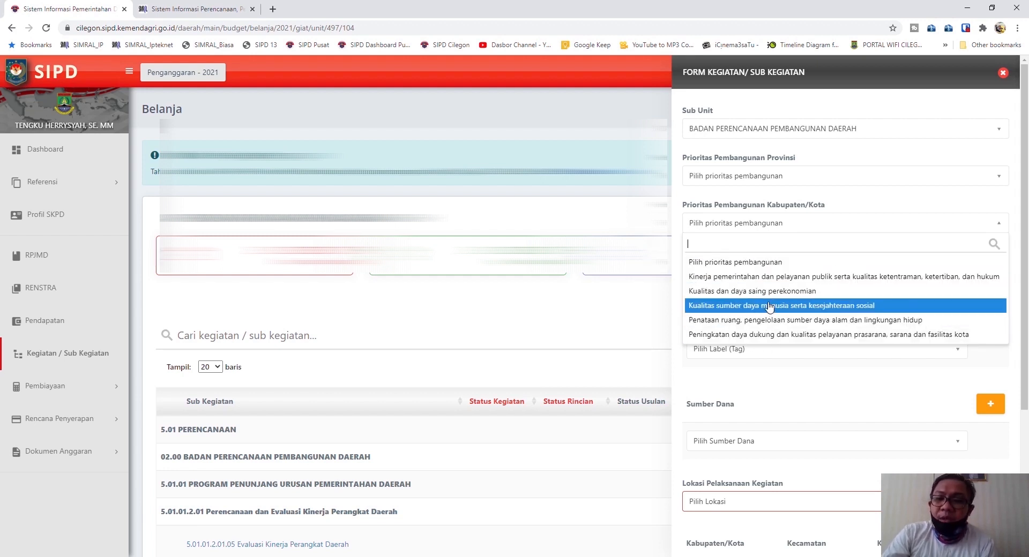
click(804, 278)
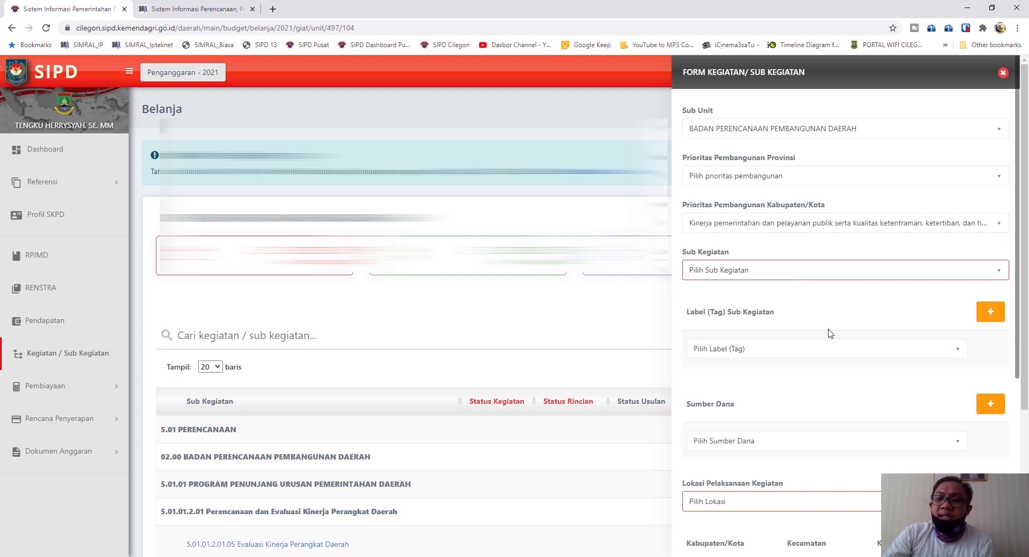
- Search the Sub Kegiatan options for "Cetakan", and search for "Makana" to choose X.XX.01.2.03.17 Penyediaan Makanan dan Minuman
click(798, 277)
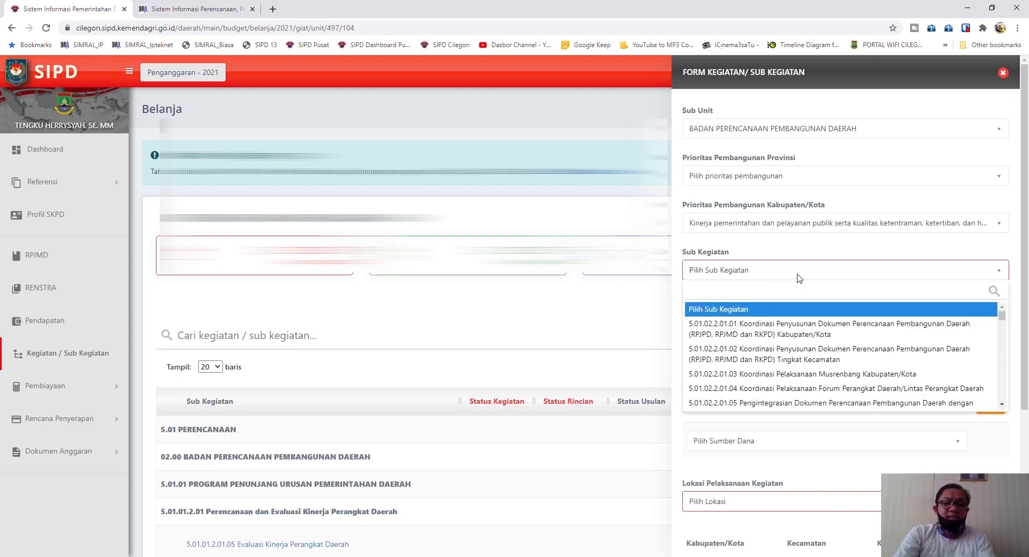
text(Cetakan)
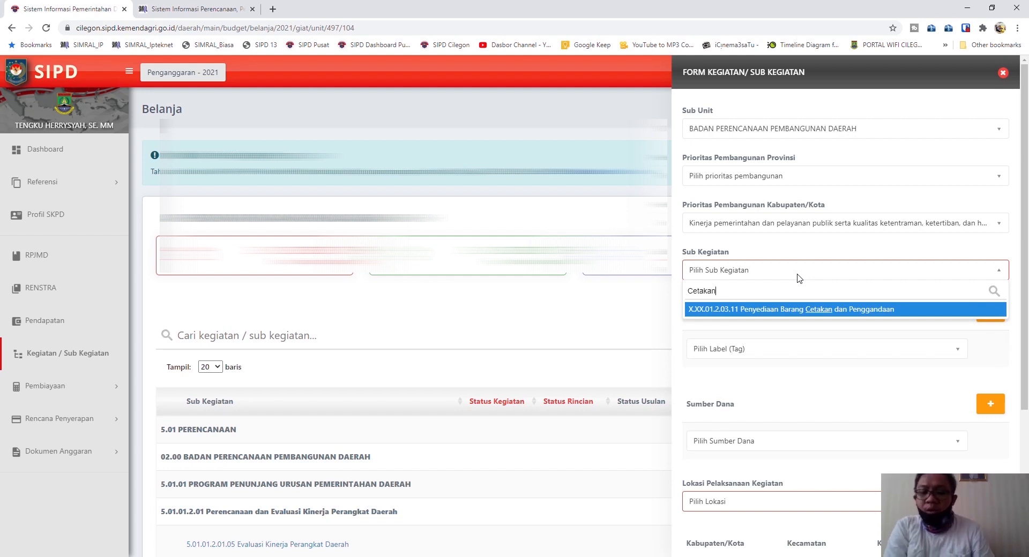
key(BackSpace)
key(BackSpace)
key(BackSpace)
key(BackSpace)
key(BackSpace)
key(BackSpace)
key(BackSpace)
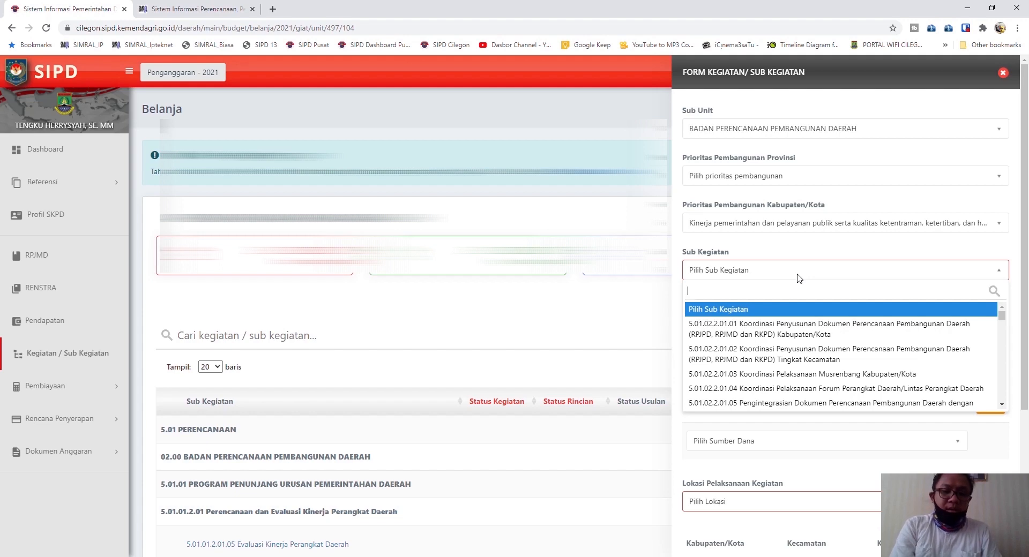
text(Makana)
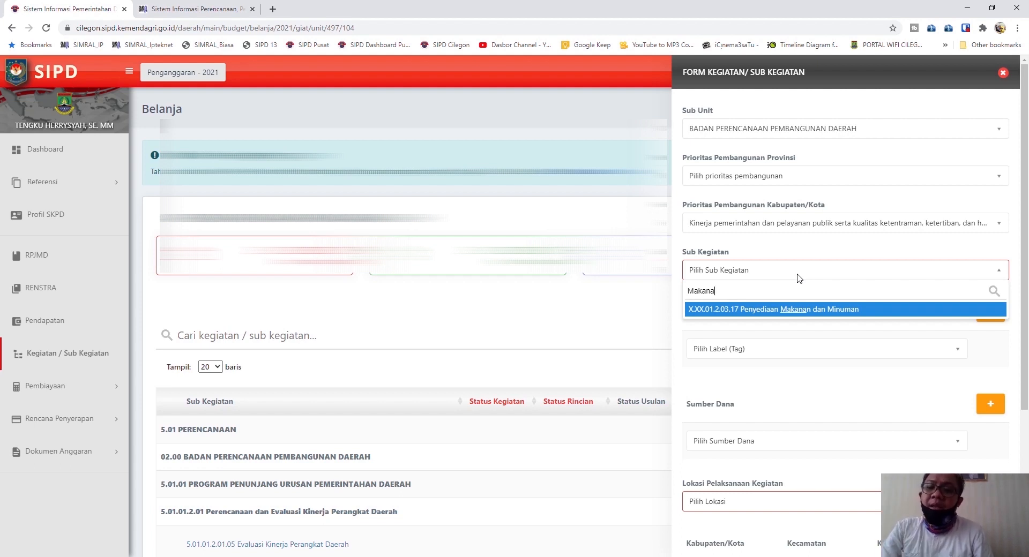
click(825, 306)
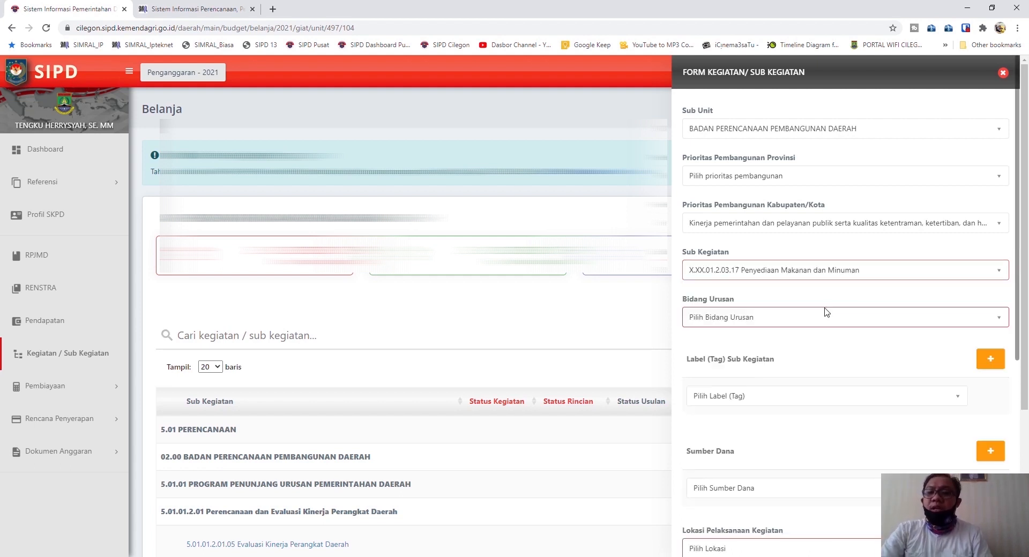
- Examine the Bidang Urusan options offered for this sub kegiatan without choosing one
click(795, 320)
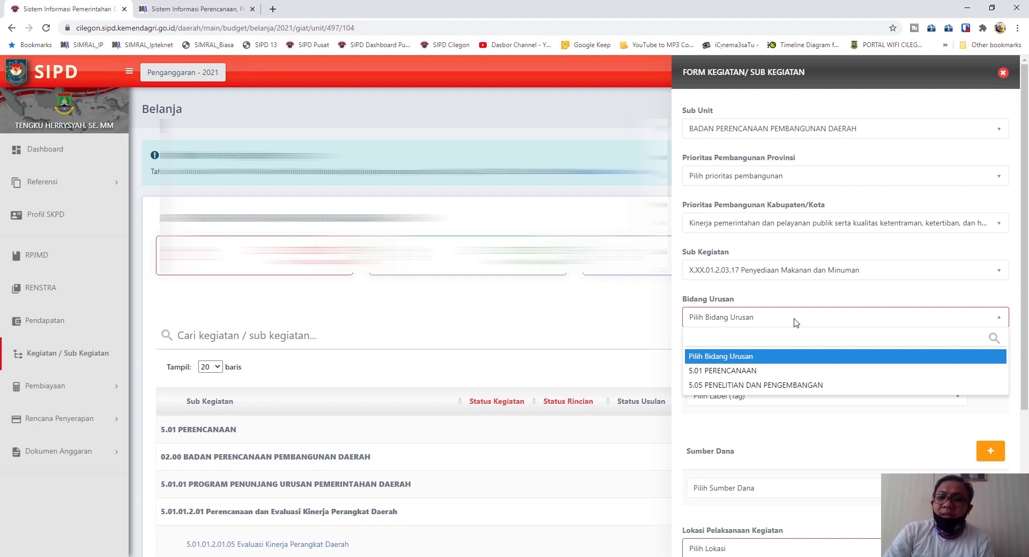
click(805, 291)
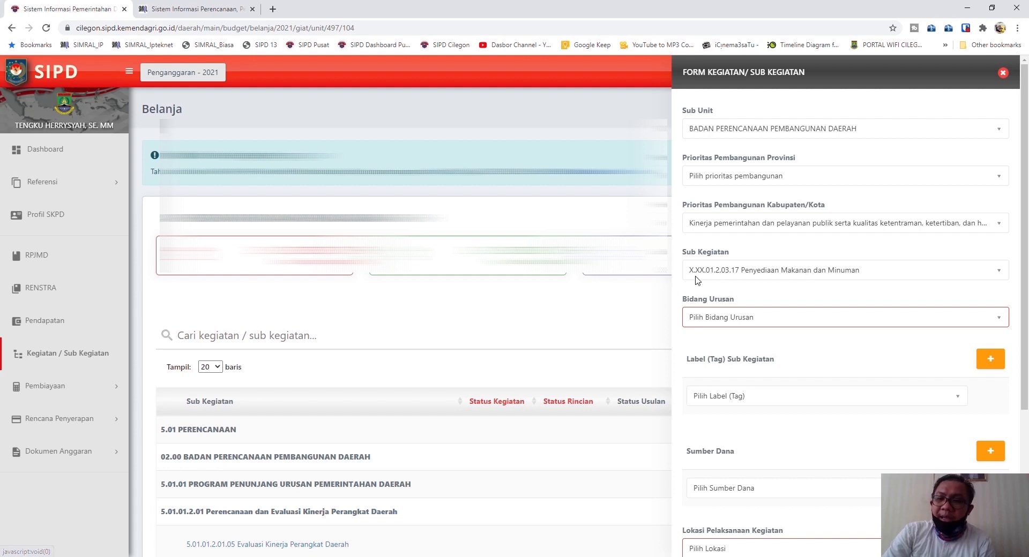
click(725, 320)
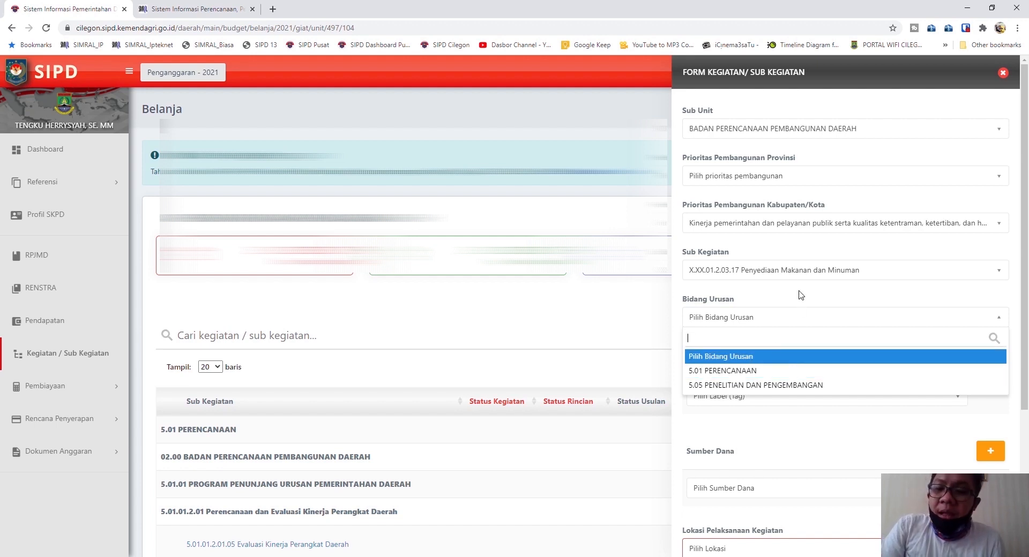
- Set the Sub Kegiatan to 5.01.02.2.01.01 Koordinasi Penyusunan Dokumen Perencanaan Pembangunan Daerah (RPJPD, RPJMD dan RKPD) Kabupaten/Kota
click(799, 270)
click(799, 271)
scroll(792, 316, down, 15)
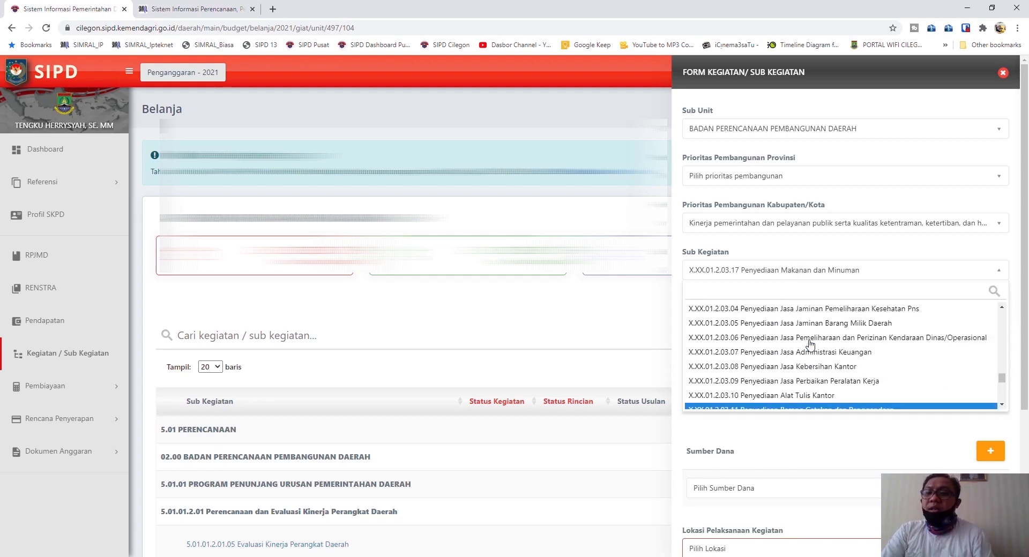
scroll(793, 317, up, 15)
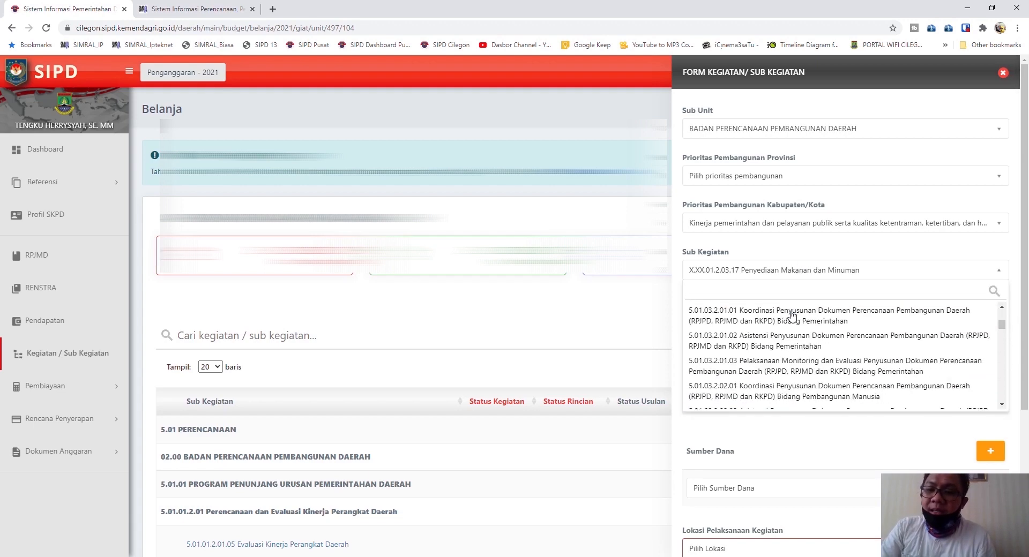
click(786, 338)
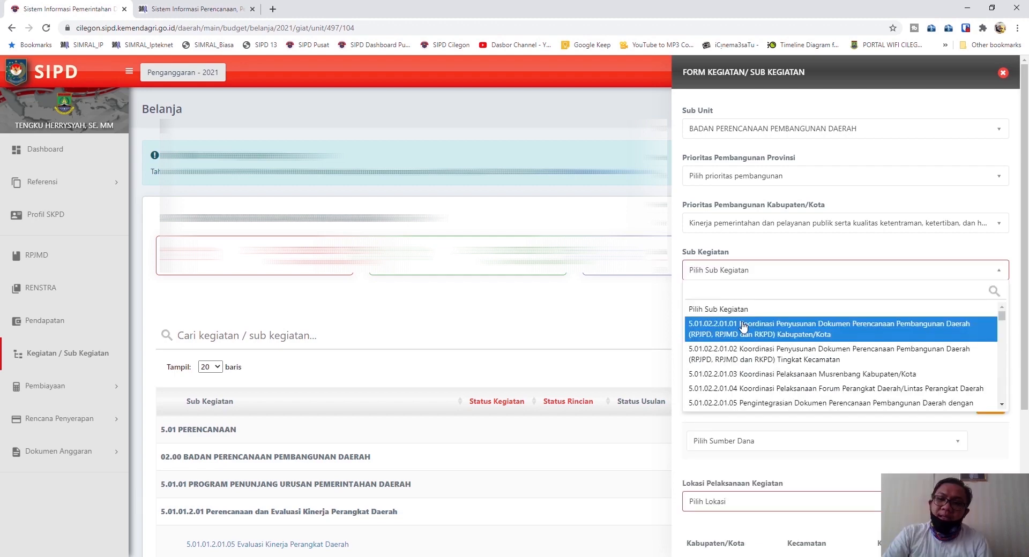
click(746, 330)
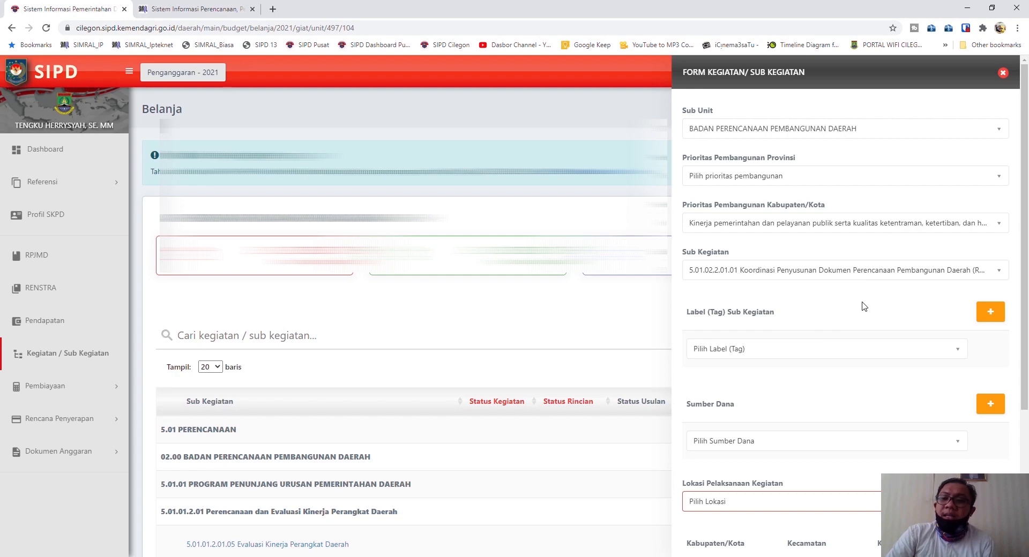
- Add two extra rows under Label (Tag) Sub Kegiatan
scroll(865, 307, down, 2)
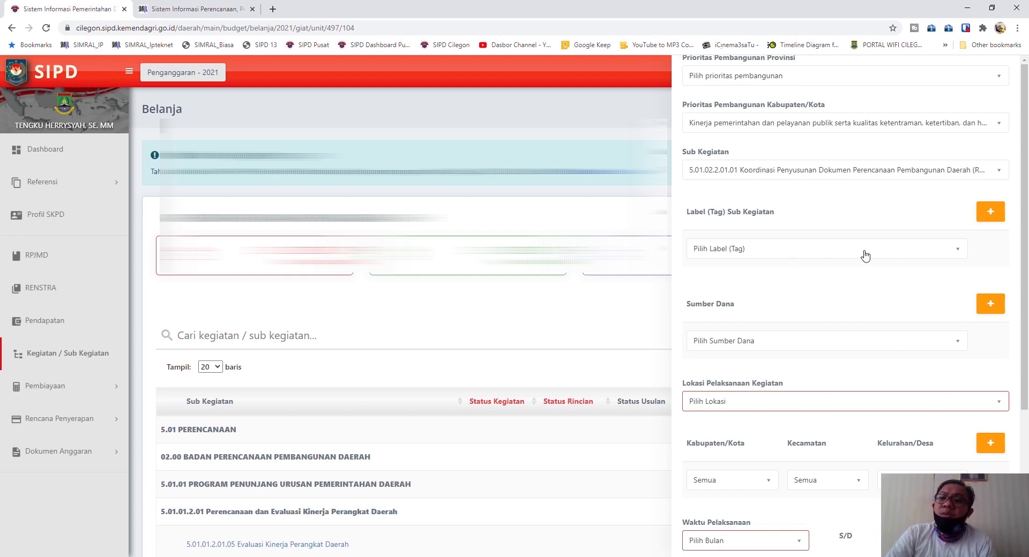
click(992, 214)
click(991, 214)
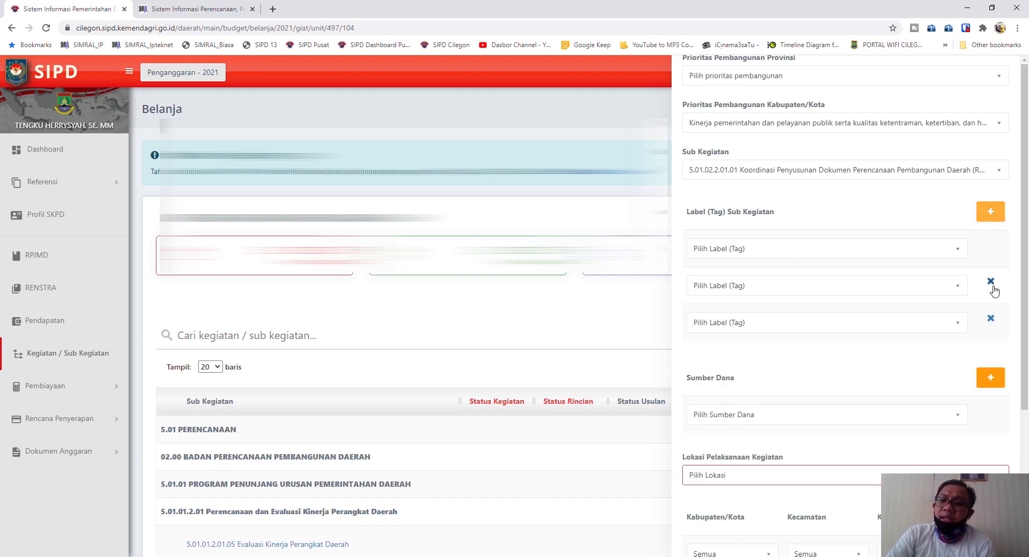
- Remove the two extra Label (Tag) Sub Kegiatan rows and check the options offered in the remaining one
click(991, 318)
click(991, 281)
scroll(831, 282, down, 4)
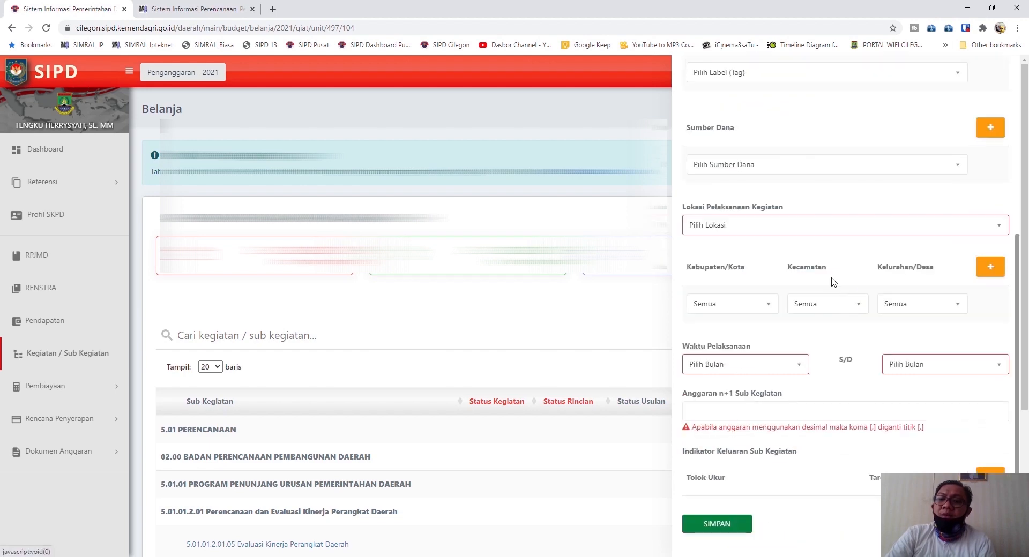
scroll(838, 263, up, 5)
click(727, 276)
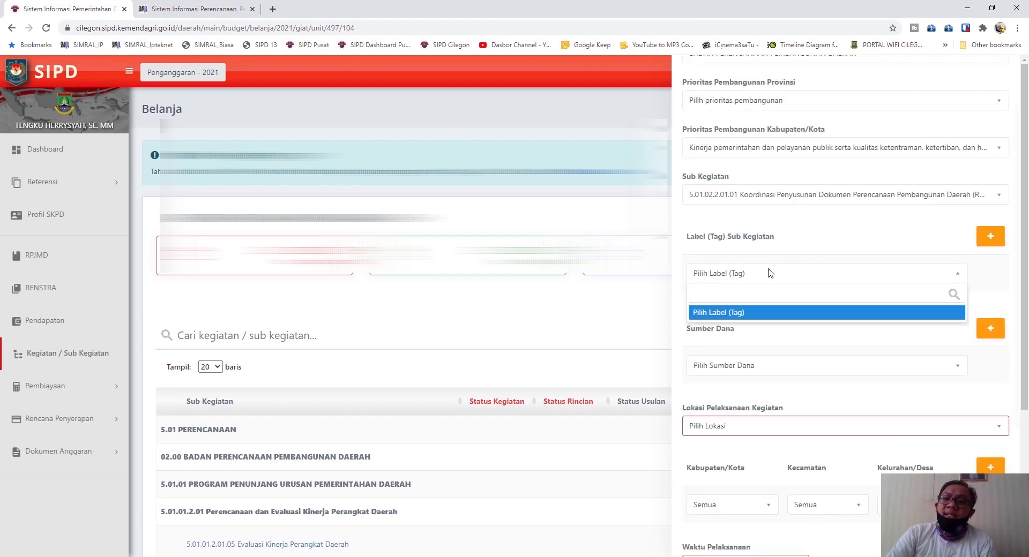
click(812, 261)
- Set the Sumber Dana to [DANA UMUM] - PENDAPATAN ASLI DAERAH (PAD)
click(744, 363)
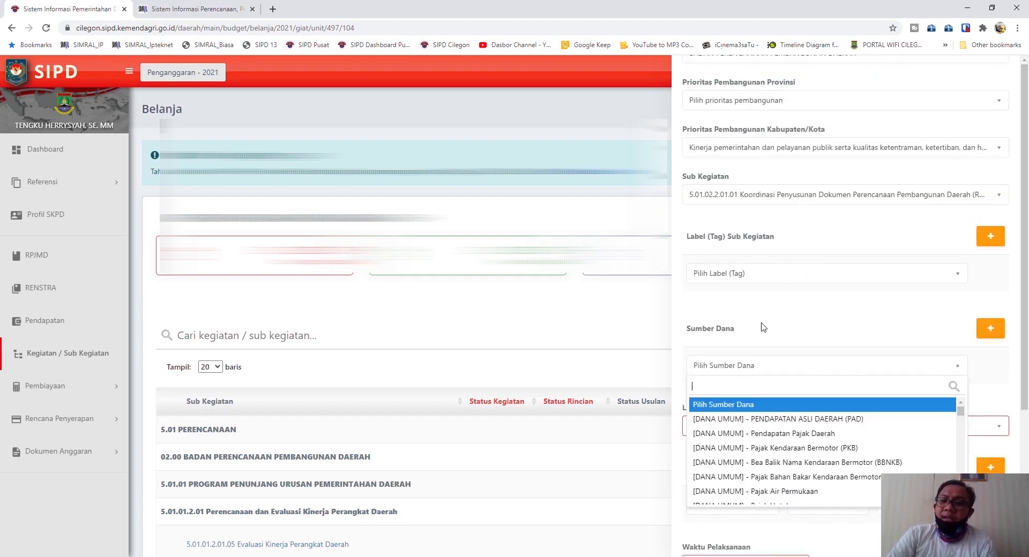
click(761, 327)
scroll(770, 318, down, 4)
click(755, 168)
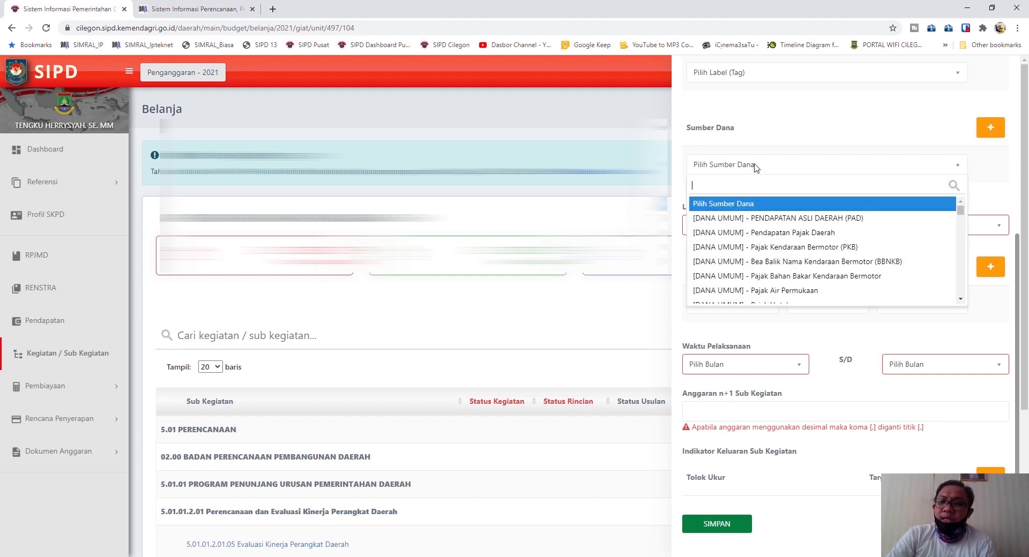
click(756, 219)
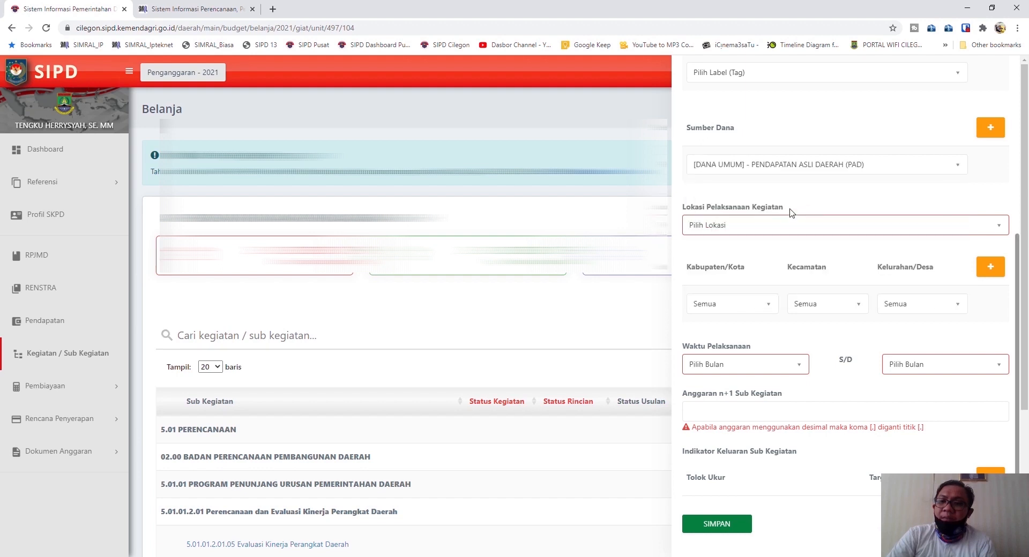
- Set the Lokasi Pelaksanaan Kegiatan to Kota Cilegon
click(826, 233)
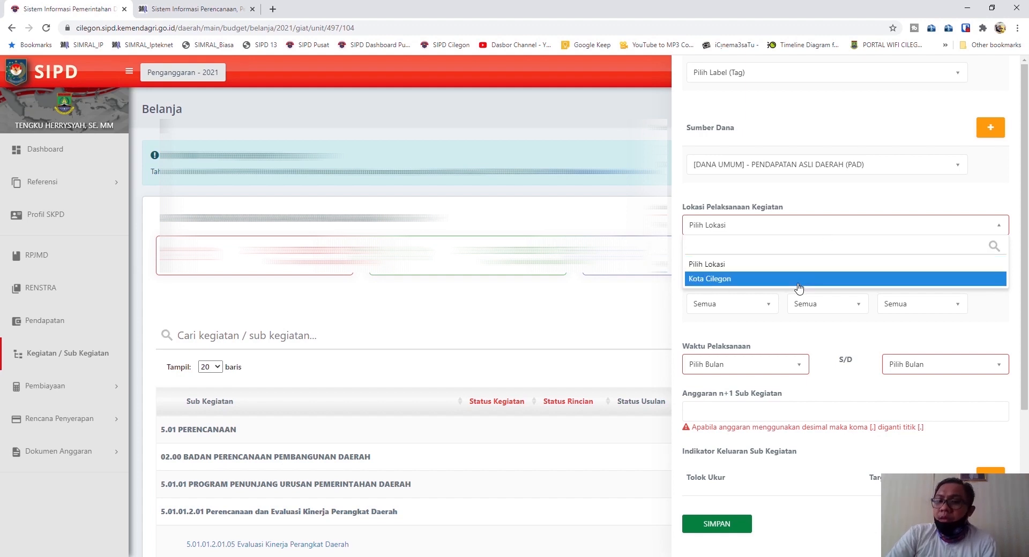
click(810, 217)
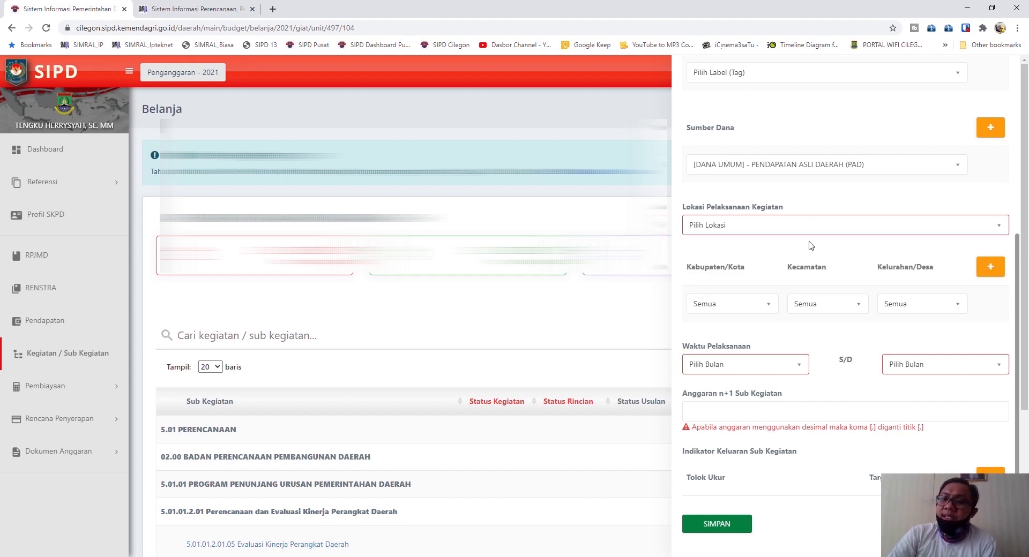
click(749, 229)
click(727, 279)
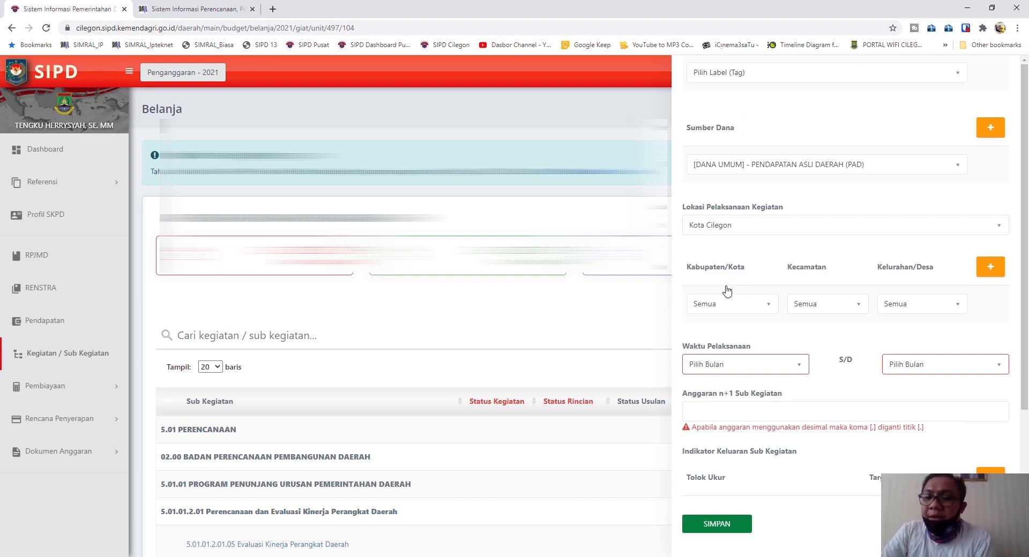
- Set the first location row to Kabupaten/Kota Kota Cilegon, Kecamatan Cibeber and Kelurahan/Desa Kedaleman
click(731, 306)
click(710, 358)
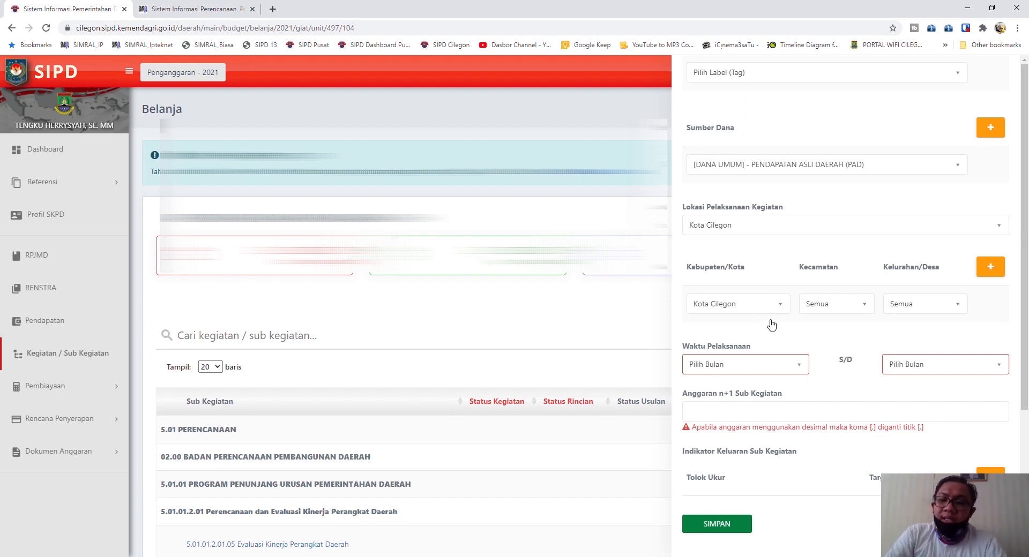
click(863, 308)
click(859, 355)
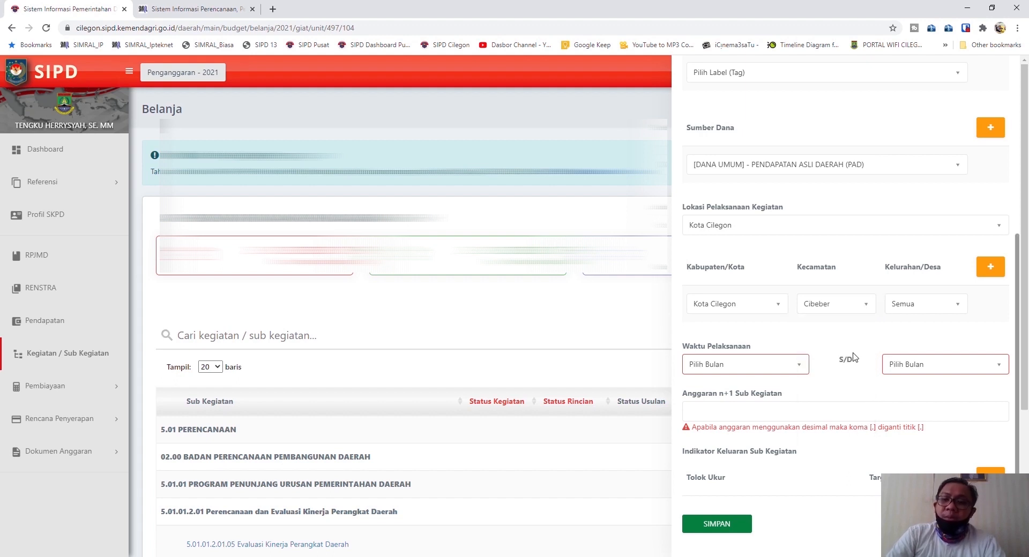
click(926, 306)
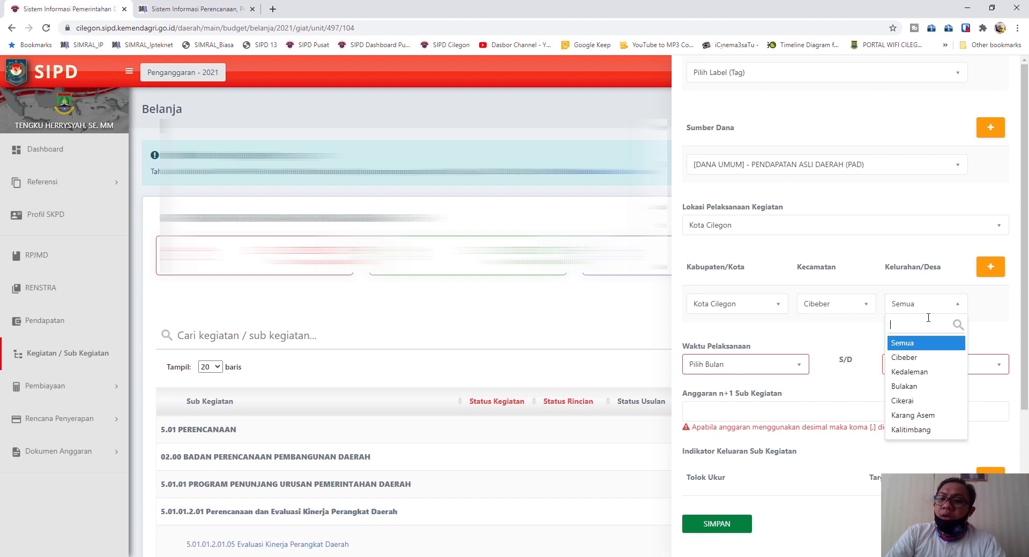
click(920, 356)
- Add a second location row with Kota Cilegon, Kecamatan Cilegon and Kelurahan/Desa Bagendung
click(991, 267)
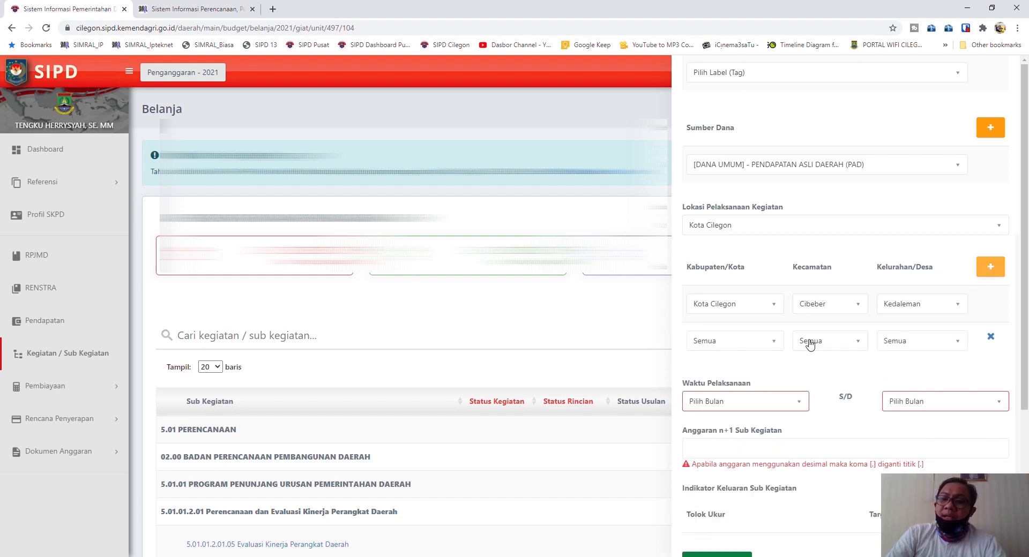
click(770, 344)
click(718, 395)
click(825, 347)
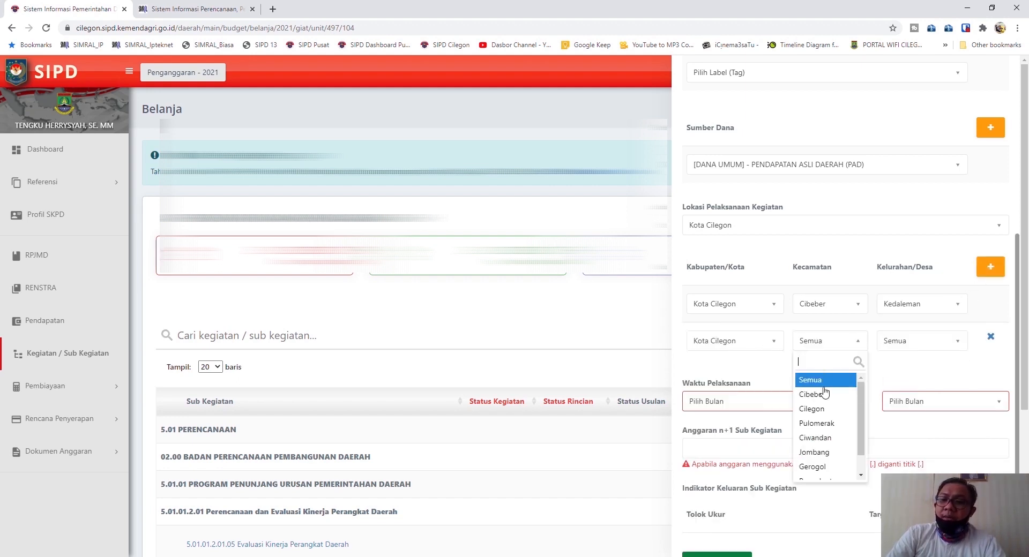
click(821, 410)
click(894, 346)
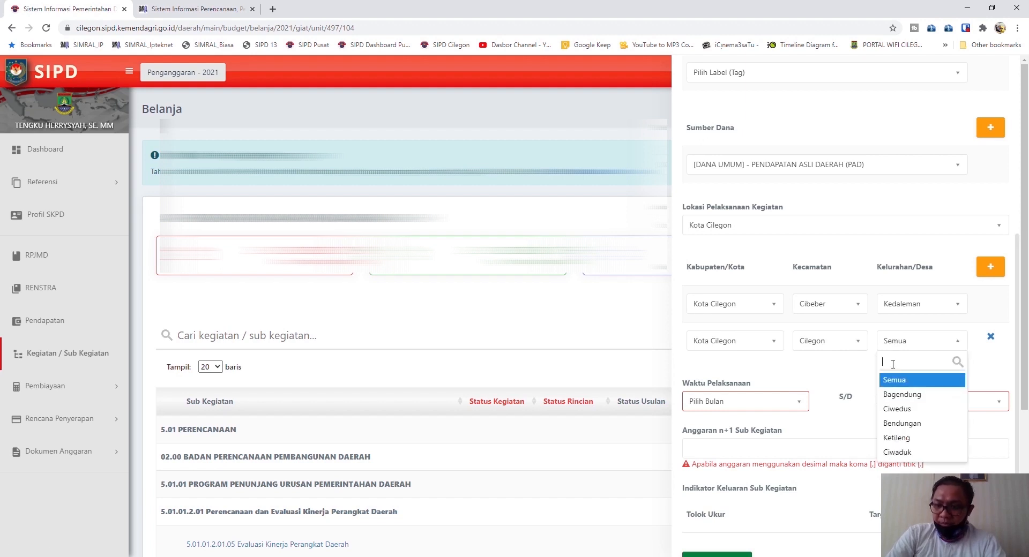
click(893, 395)
- Add a third location row with Kota Cilegon, Kecamatan Cilegon and Kelurahan/Desa Ketileng
click(982, 271)
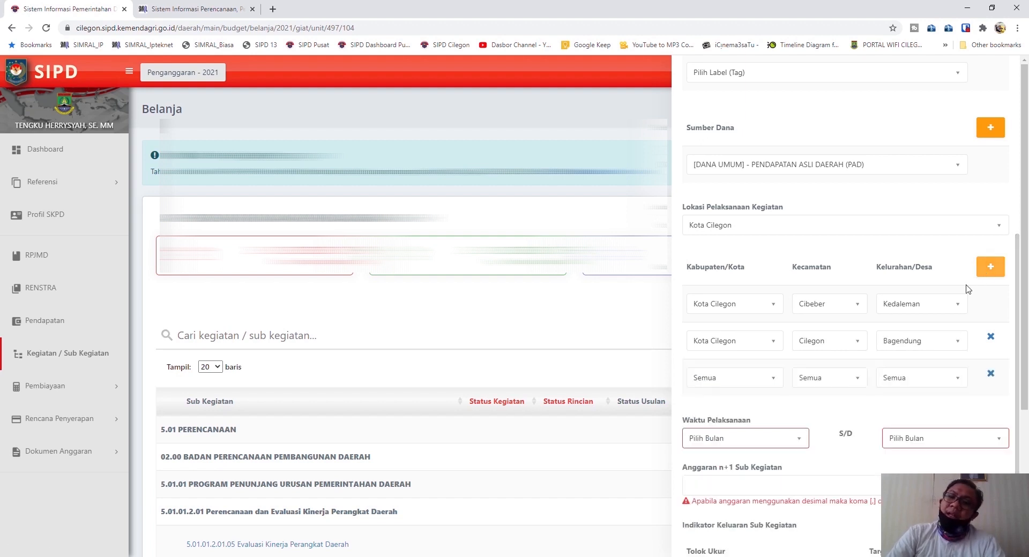
click(761, 373)
click(713, 432)
click(828, 378)
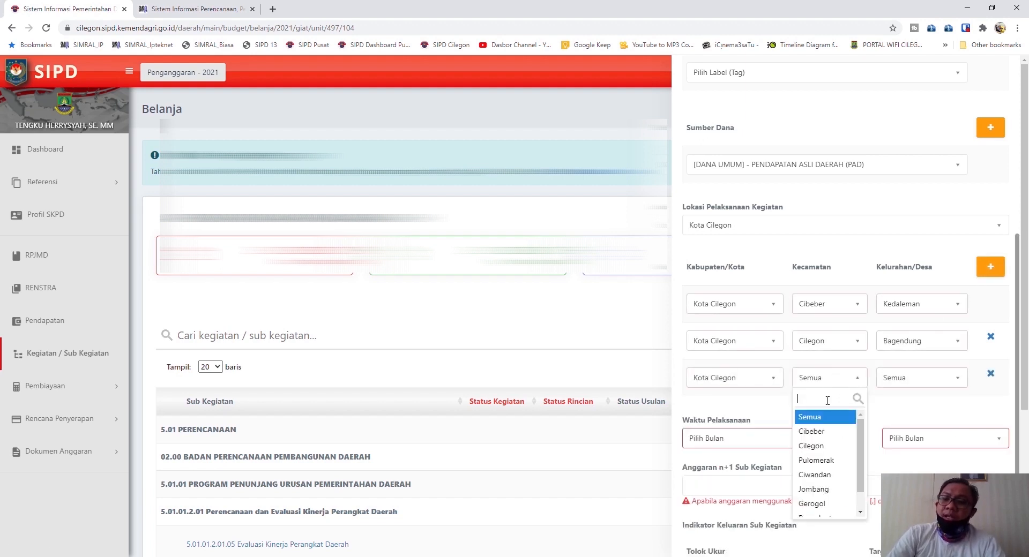
click(821, 446)
click(895, 378)
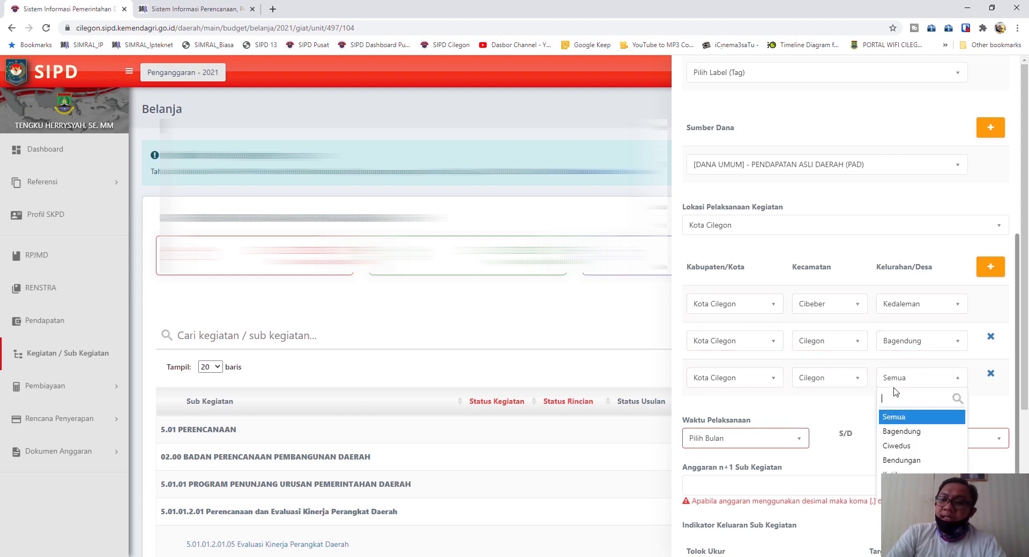
click(893, 458)
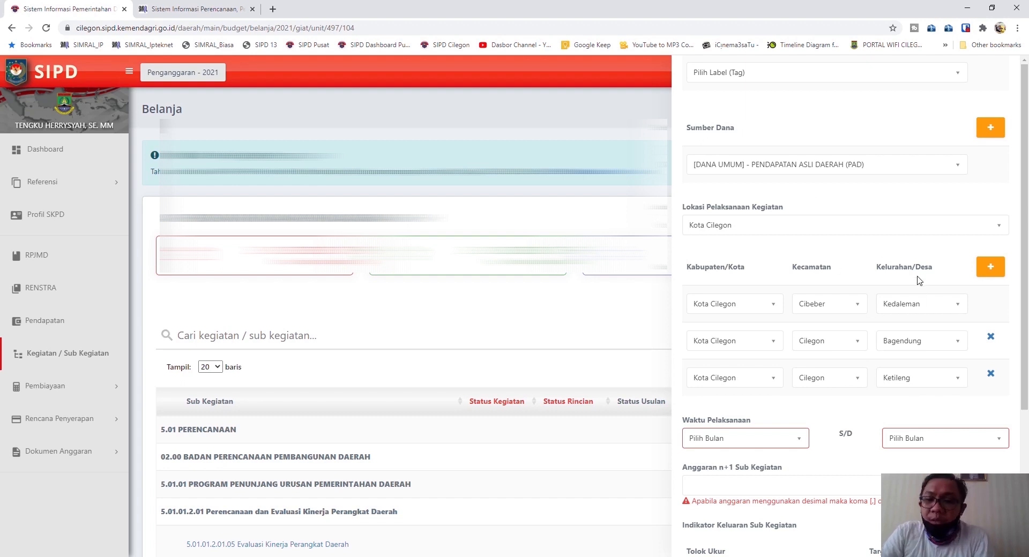
- Set the Waktu Pelaksanaan from Februari to April
scroll(844, 338, down, 2)
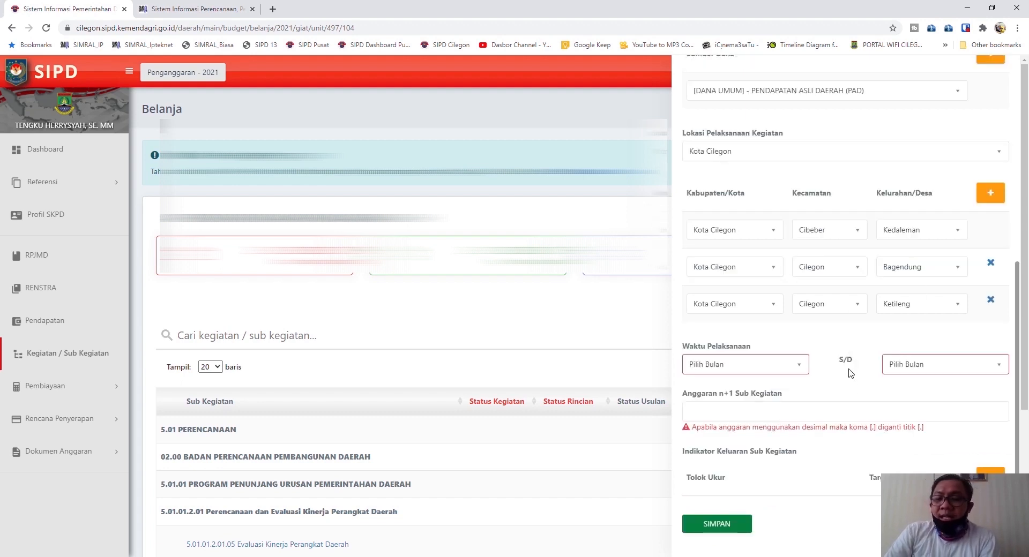
click(770, 362)
click(848, 351)
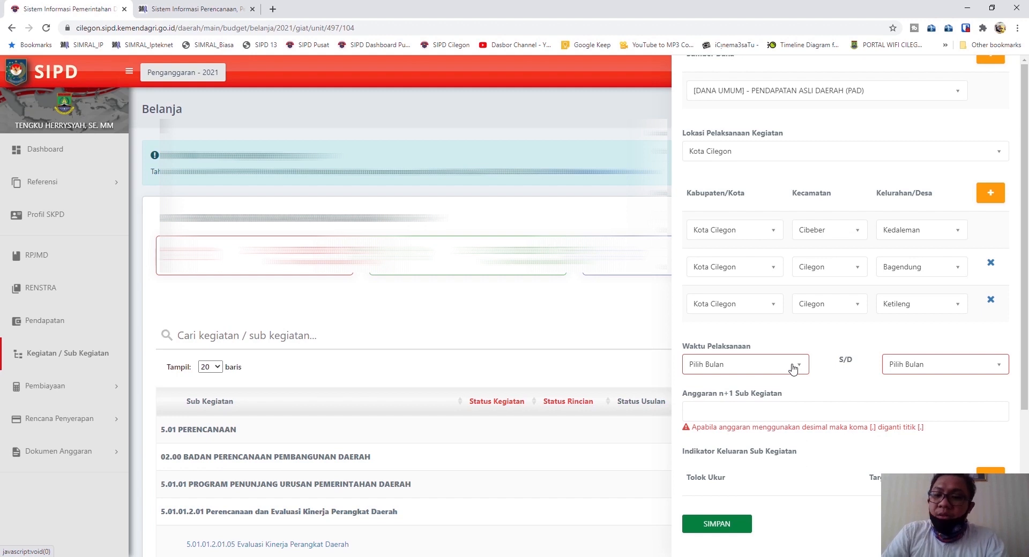
click(793, 369)
click(767, 432)
click(914, 368)
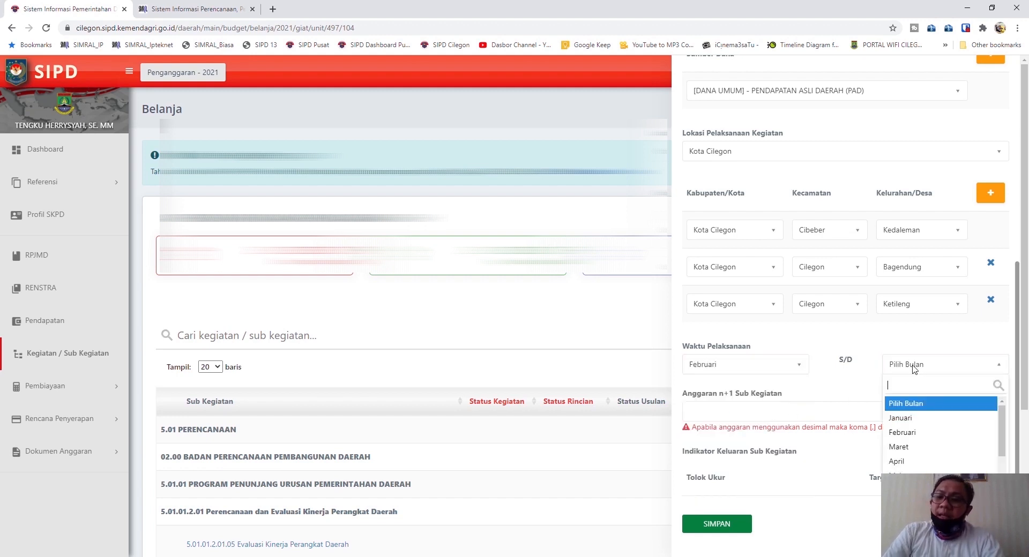
click(914, 460)
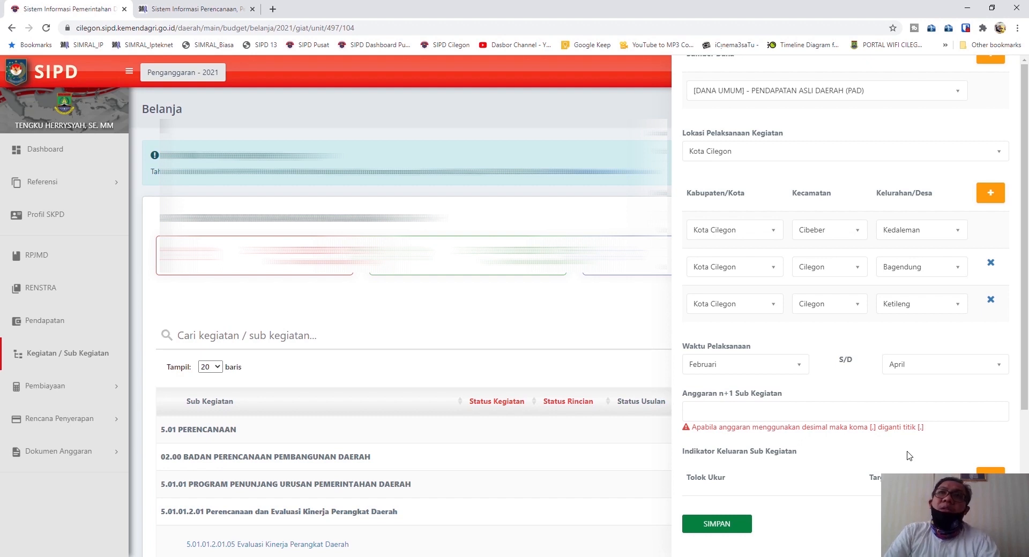
- Set the Anggaran n+1 Sub Kegiatan to 100,000,000
click(720, 413)
click(806, 395)
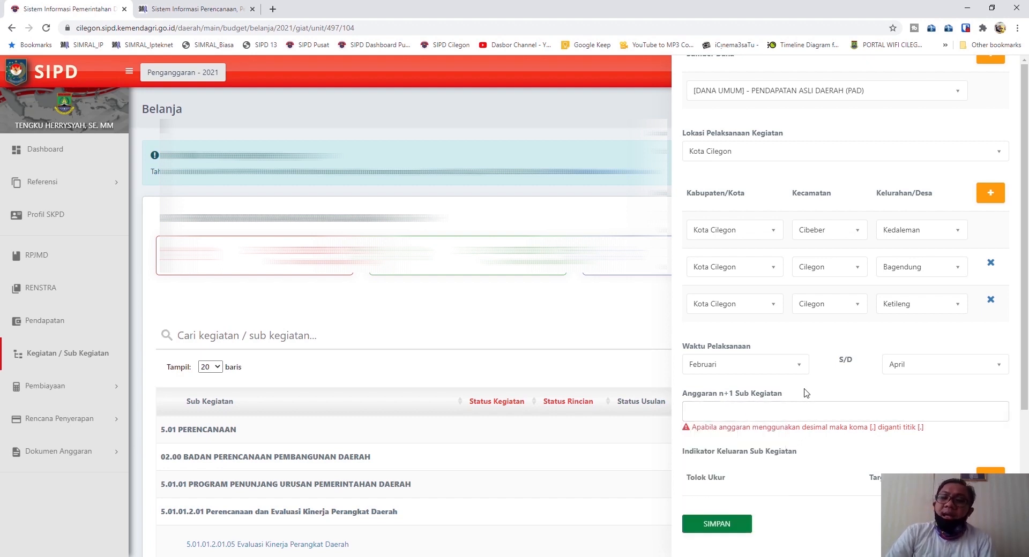
click(780, 408)
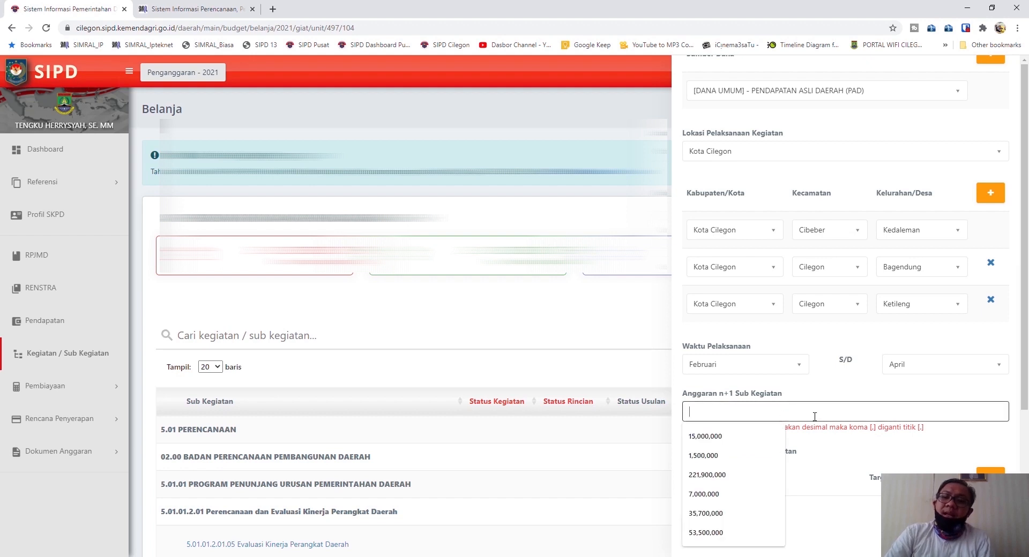
click(822, 440)
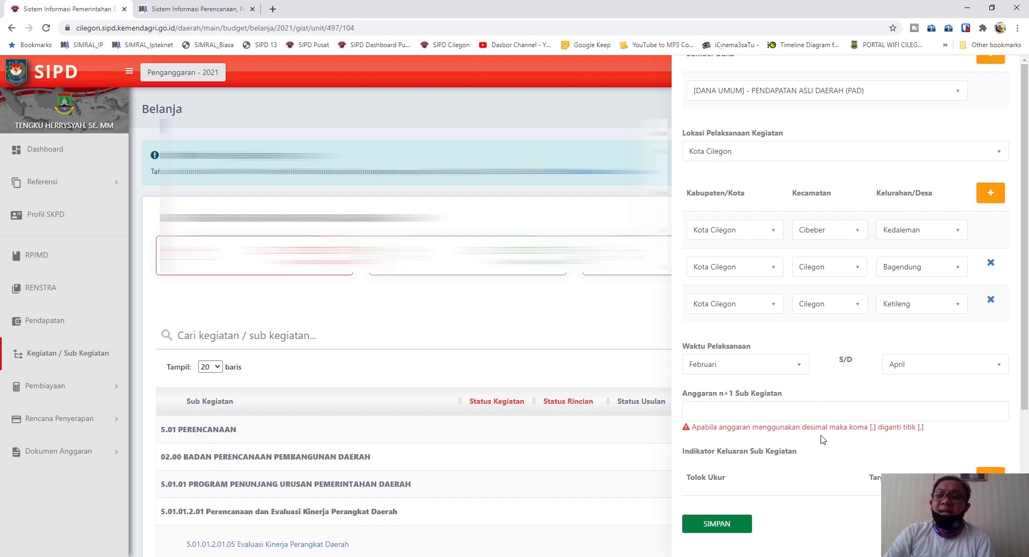
click(806, 414)
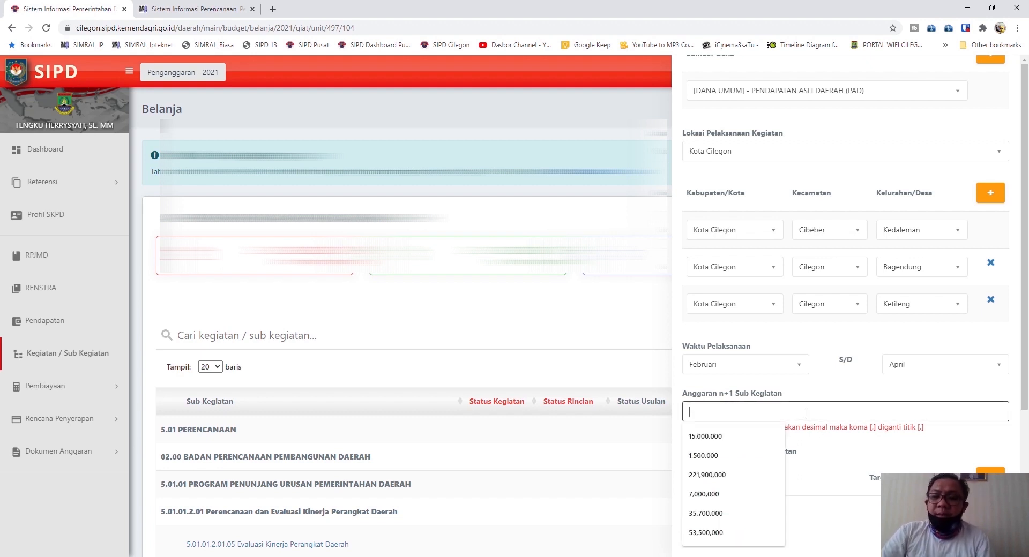
click(707, 475)
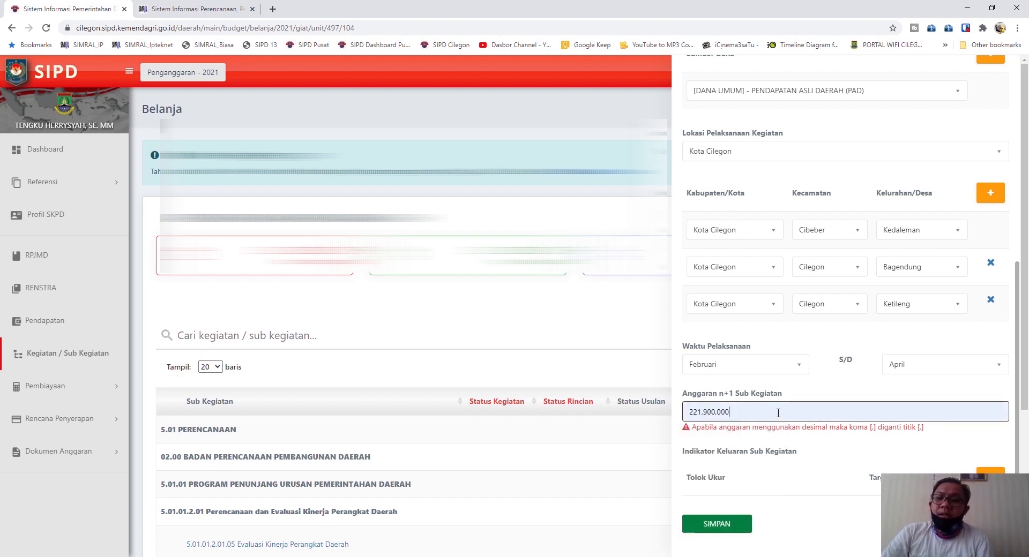
drag(778, 413, 599, 437)
text(100,00)
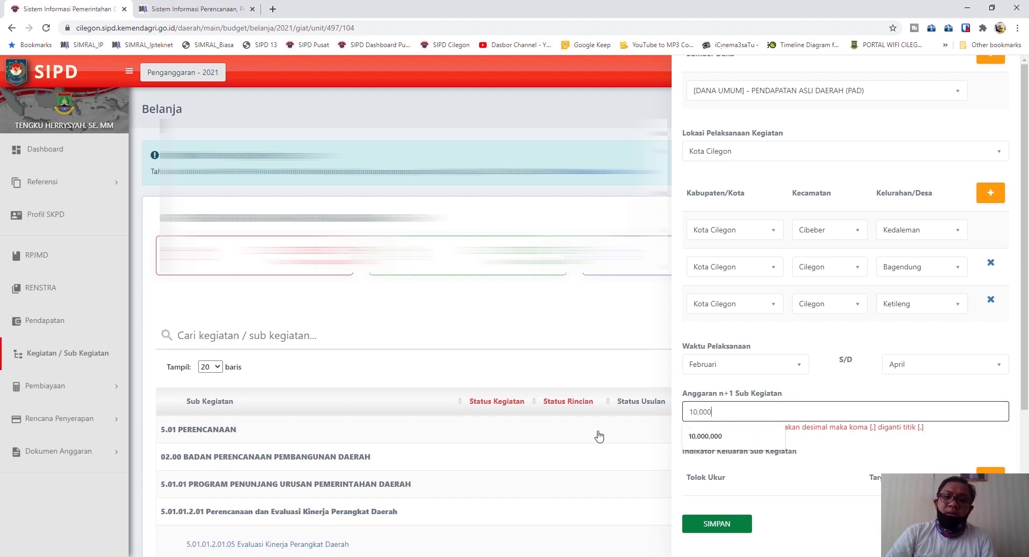
text(0,000)
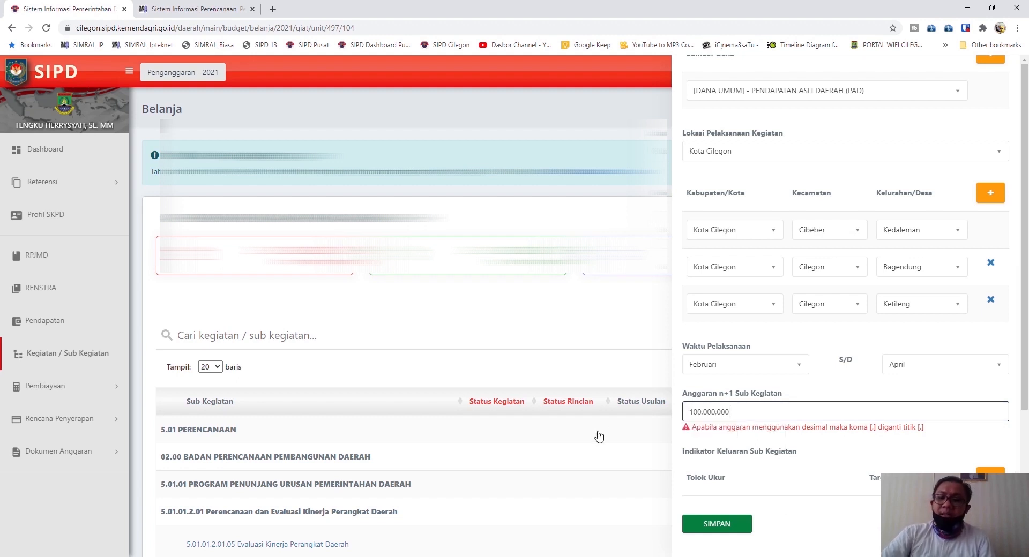
click(766, 451)
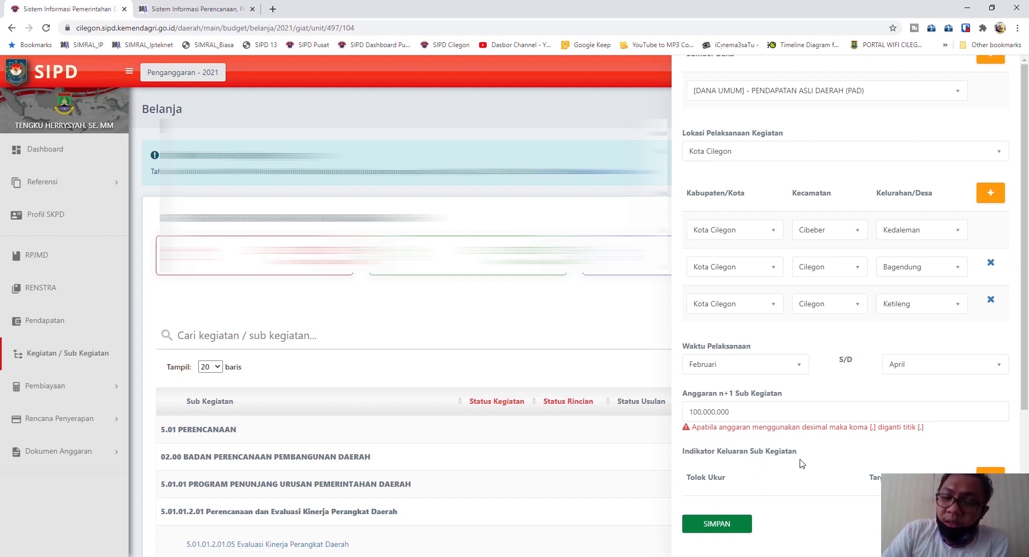
- Add an Indikator Keluaran Sub Kegiatan row with the Tolok Ukur "Persentase Penerima Hibah Bansos yang terpenuhi"
click(990, 472)
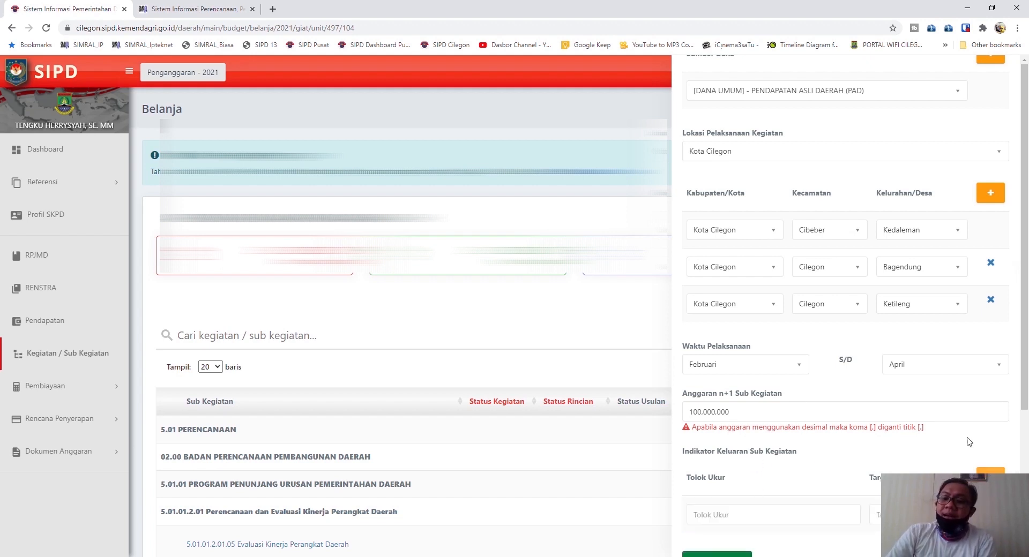
scroll(966, 437, down, 1)
click(770, 483)
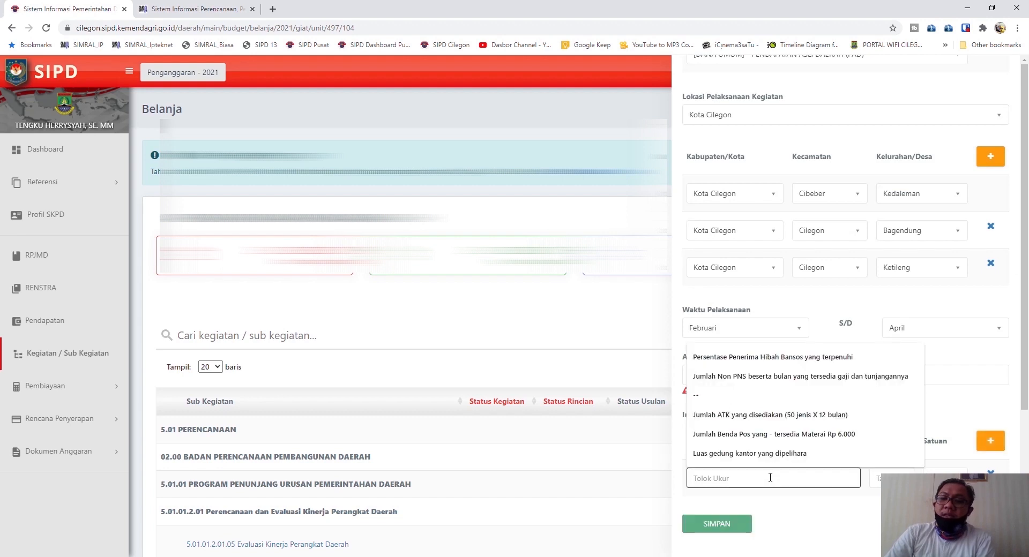
click(750, 356)
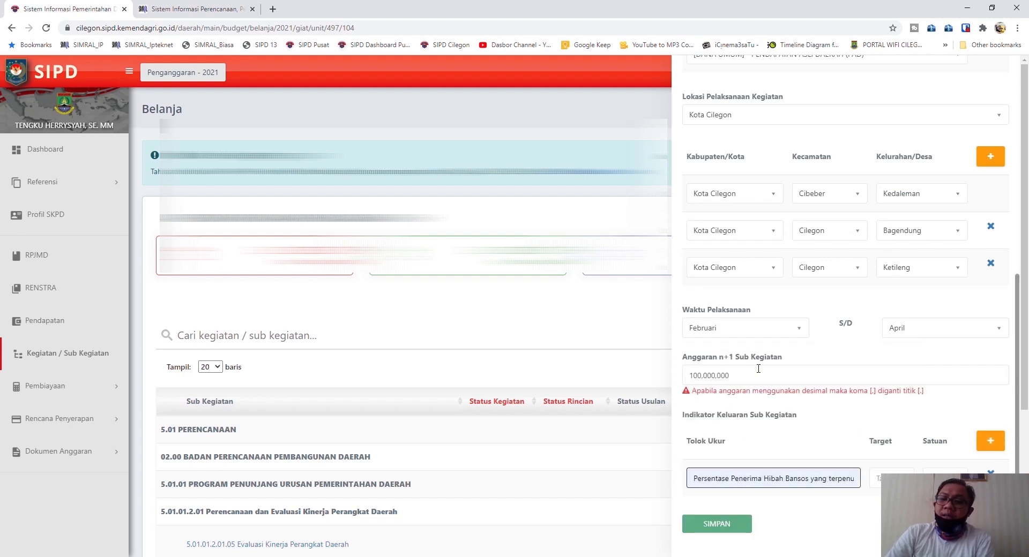
triple_click(834, 478)
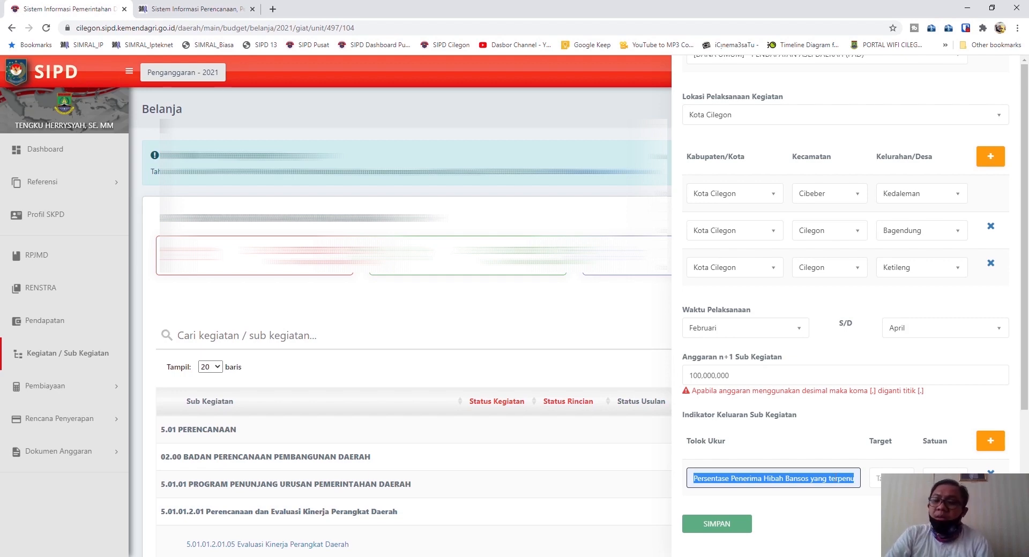
- Add two more empty rows under Indikator Keluaran Sub Kegiatan
click(990, 441)
scroll(986, 423, down, 1)
click(989, 407)
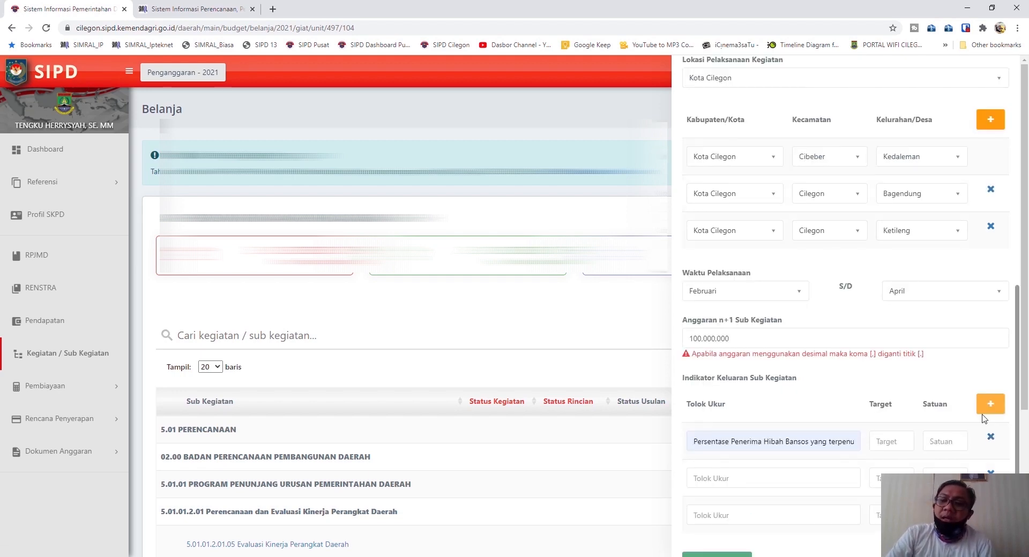
- Remove the filled Tolok Ukur row from Indikator Keluaran Sub Kegiatan and close the sub kegiatan form without saving
scroll(895, 458, down, 1)
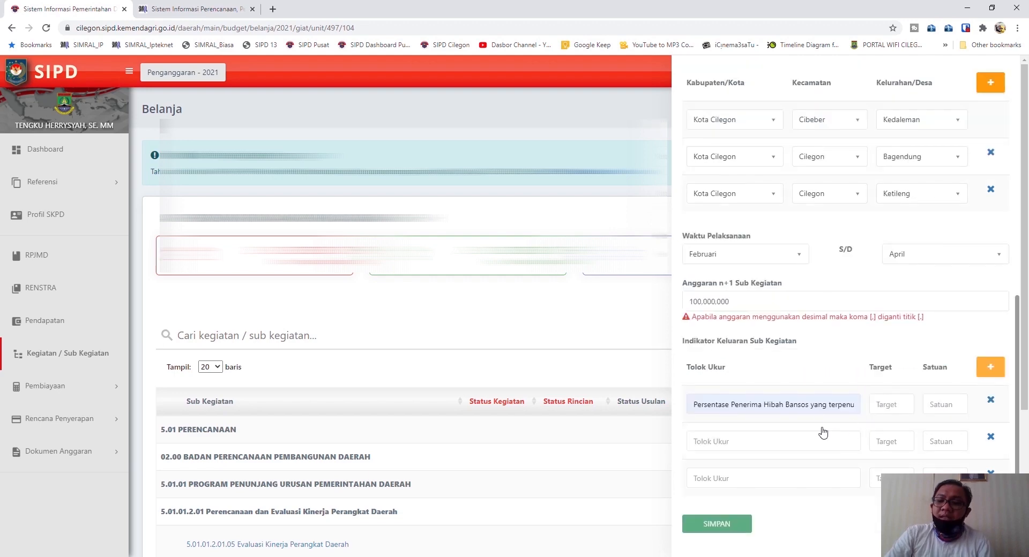
click(991, 403)
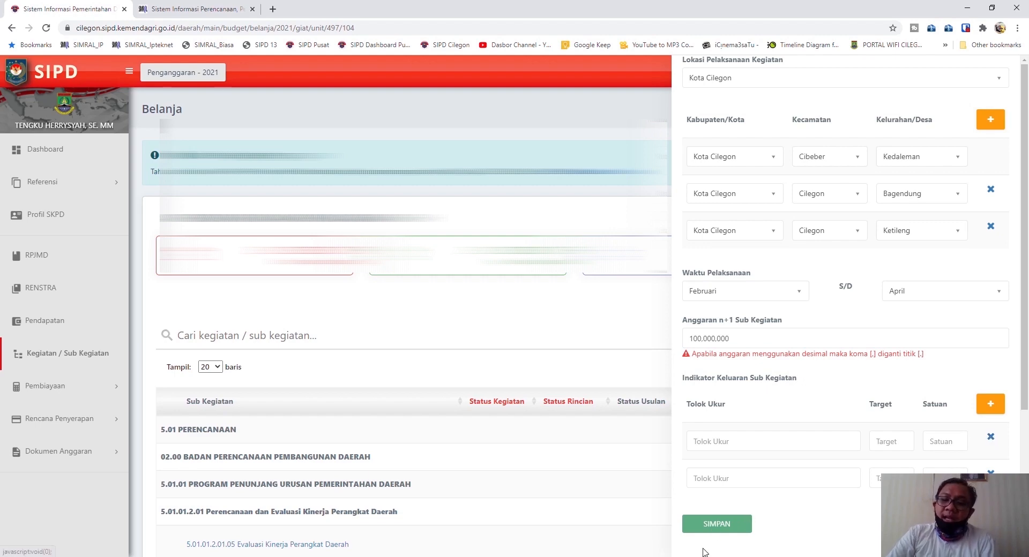
scroll(960, 309, up, 8)
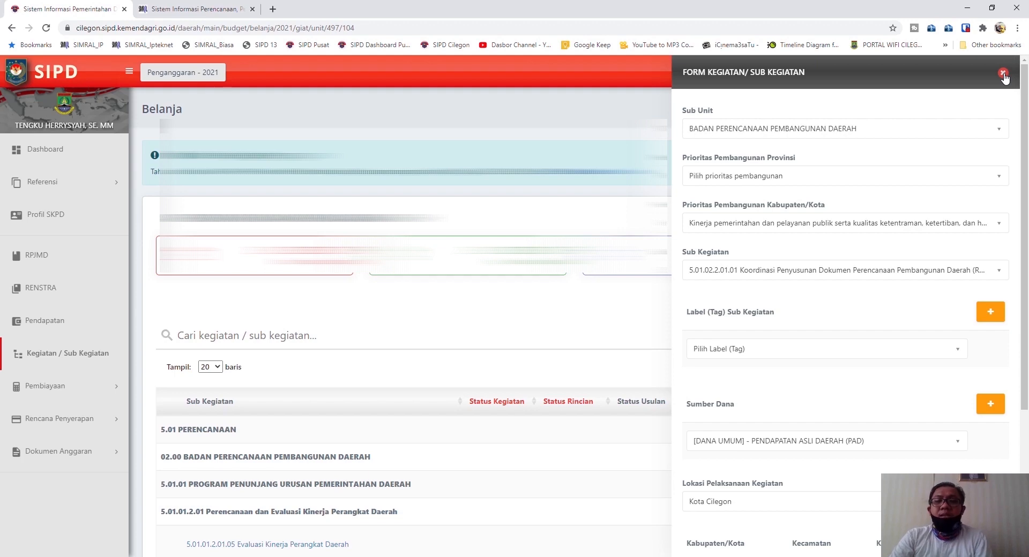
click(1003, 74)
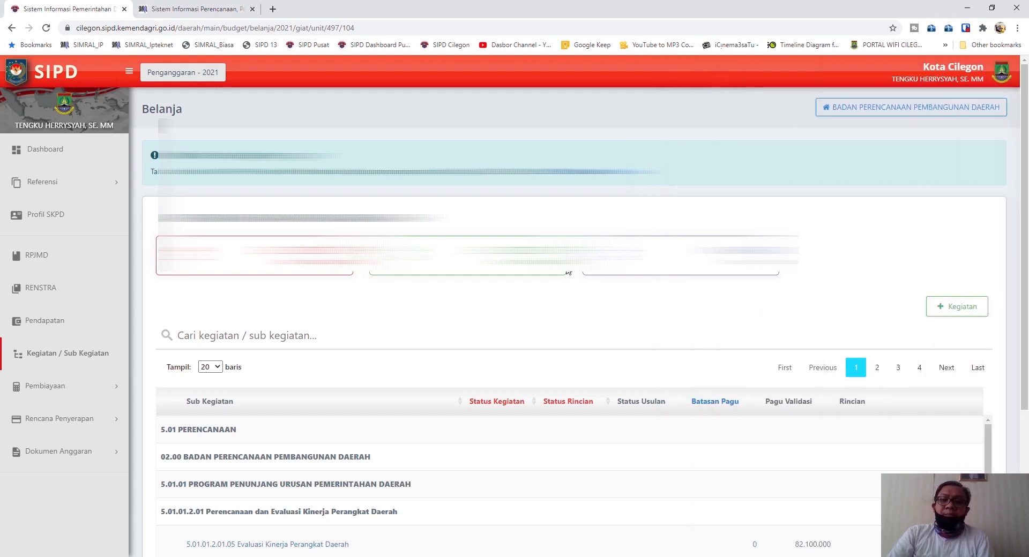
- Switch to the Word outline, highlight section 4 "Mengisikan Indikator Program" with its sub-points, and return to SIPD in the browser
key(alt+Tab)
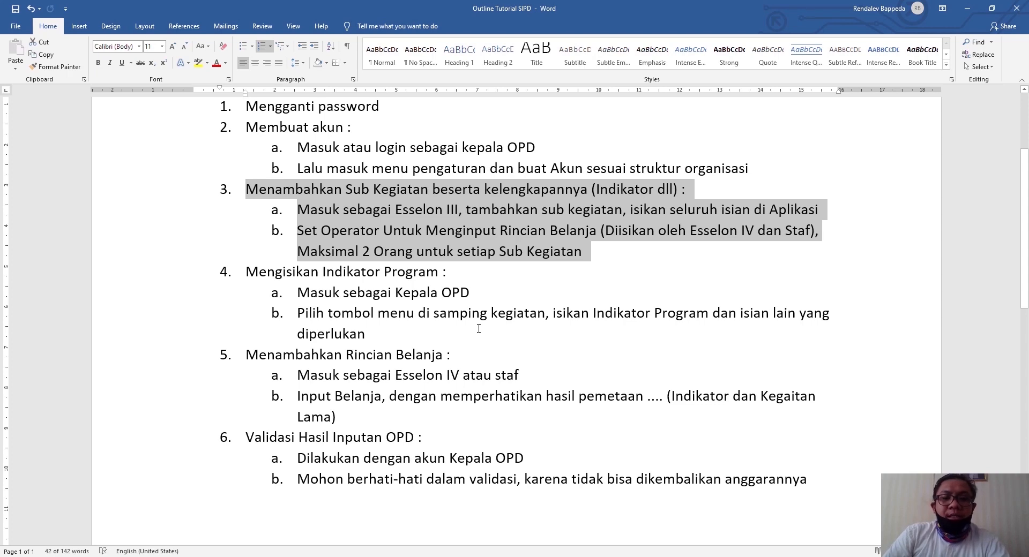
click(246, 193)
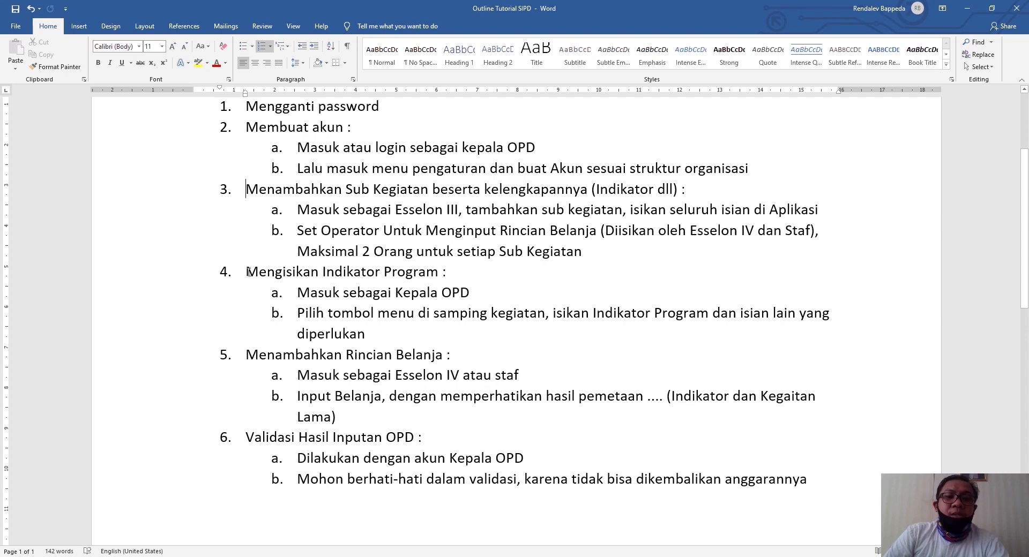
drag(253, 271, 390, 333)
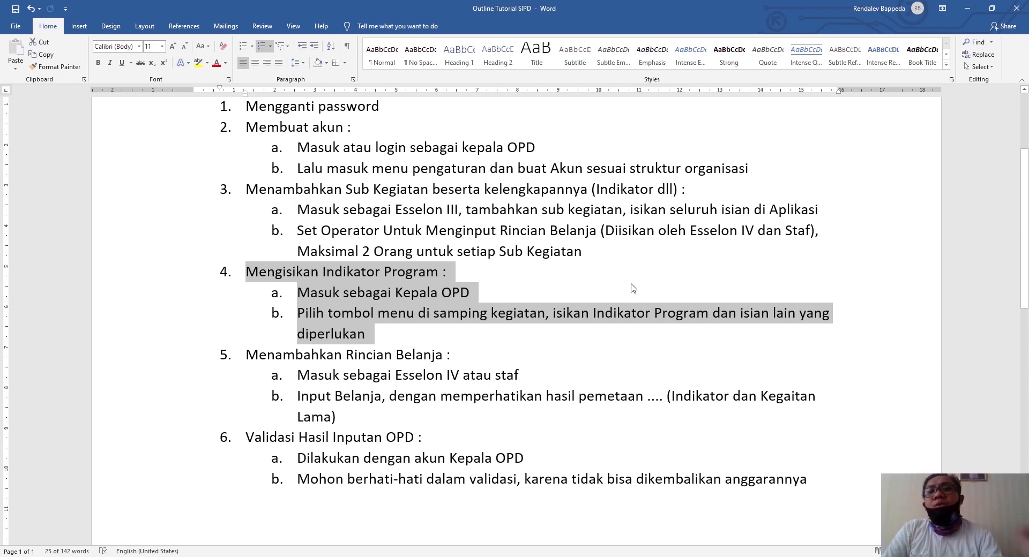
click(972, 13)
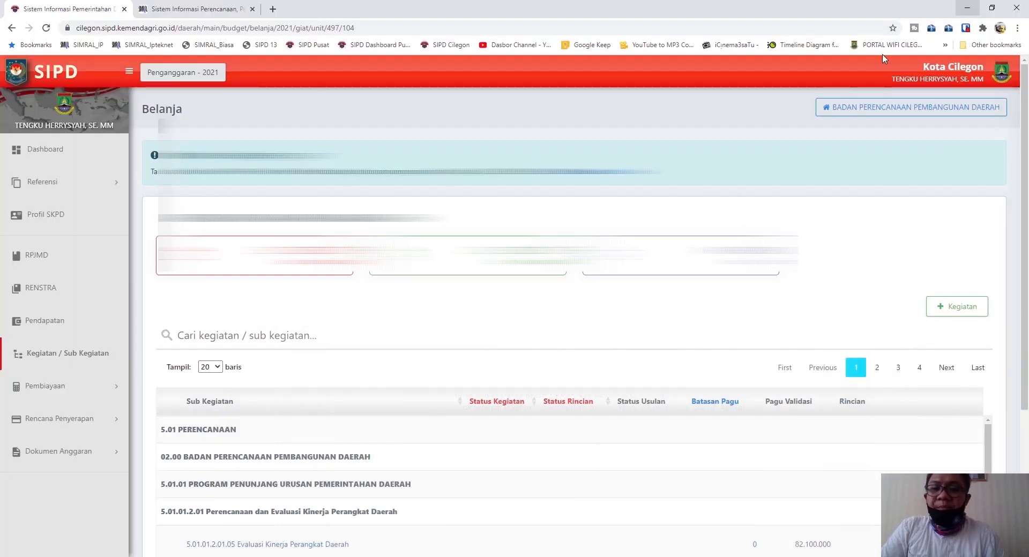
- Log out of the current account, sign in with the Kepala OPD account and open the 2021 budget
click(1000, 71)
click(964, 134)
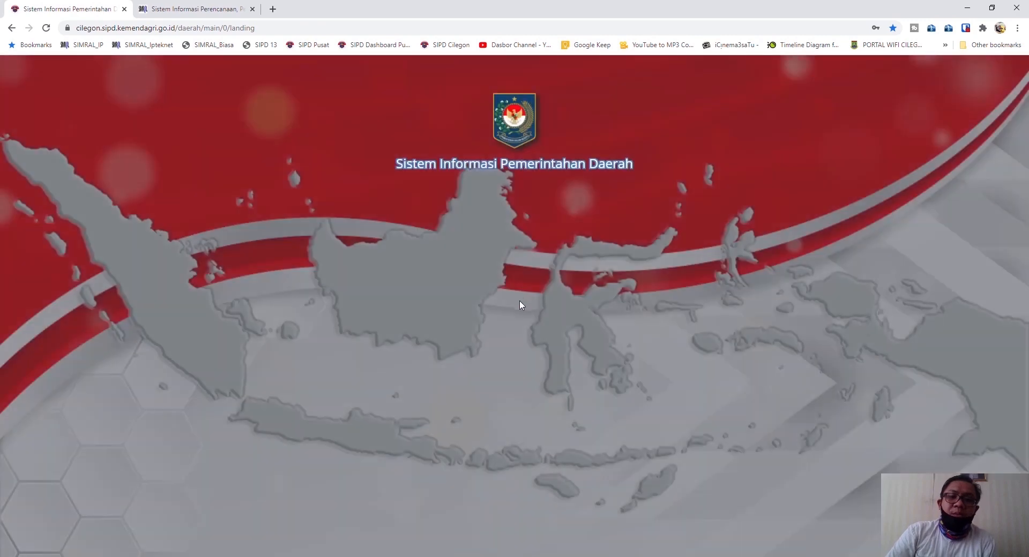
click(515, 220)
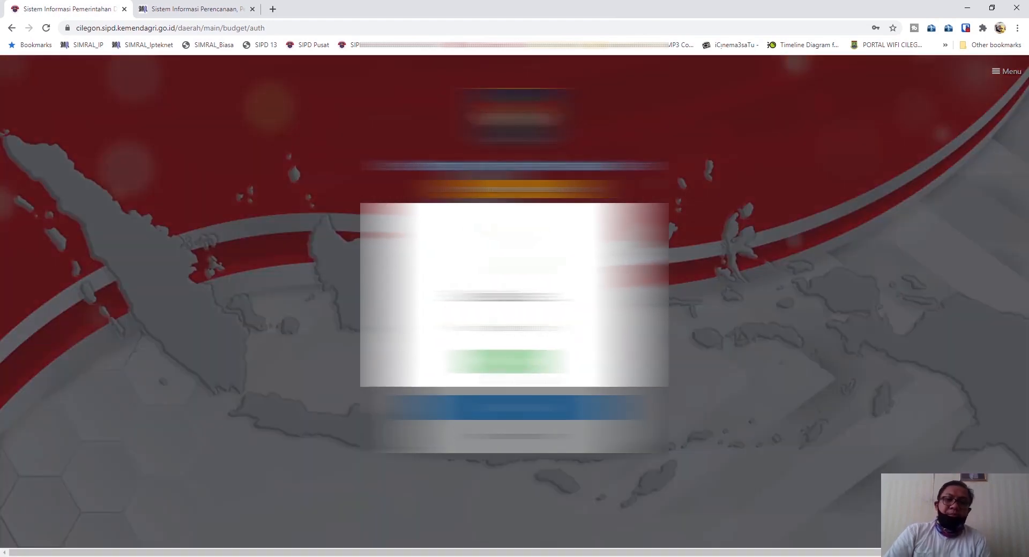
click(499, 358)
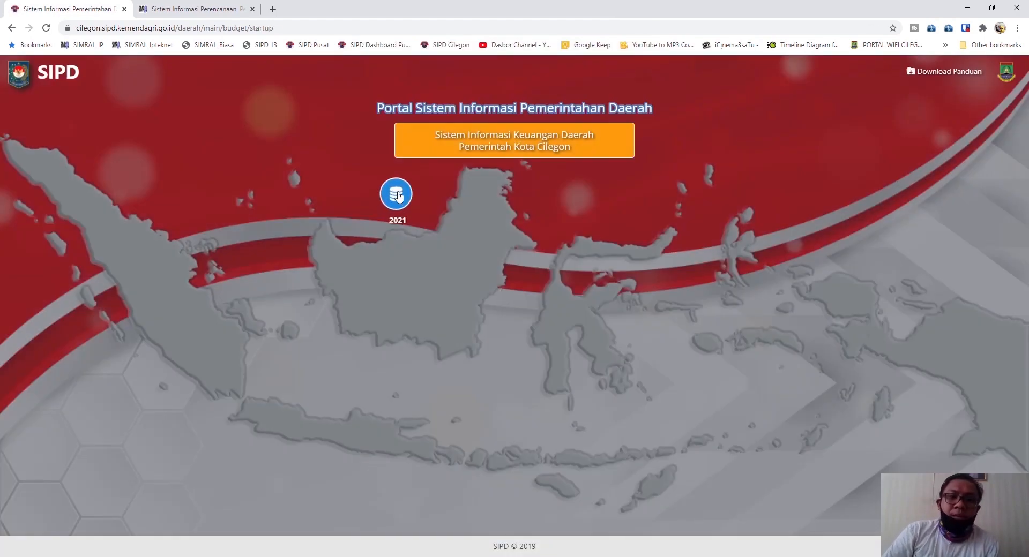
click(397, 196)
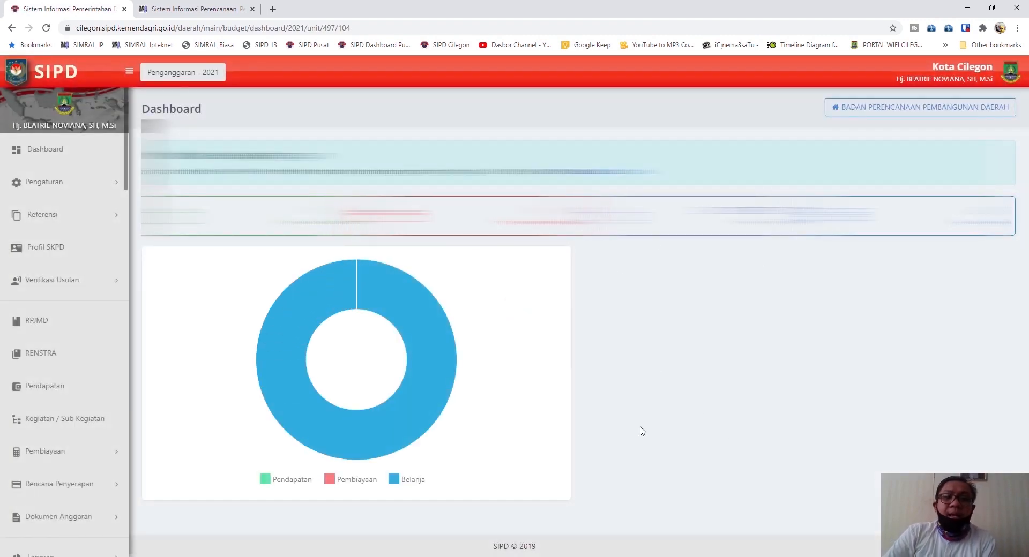
- Recheck the outline in Word and open SIPD's Kegiatan / Sub Kegiatan list for Badan Perencanaan Pembangunan Daerah
key(alt+Tab)
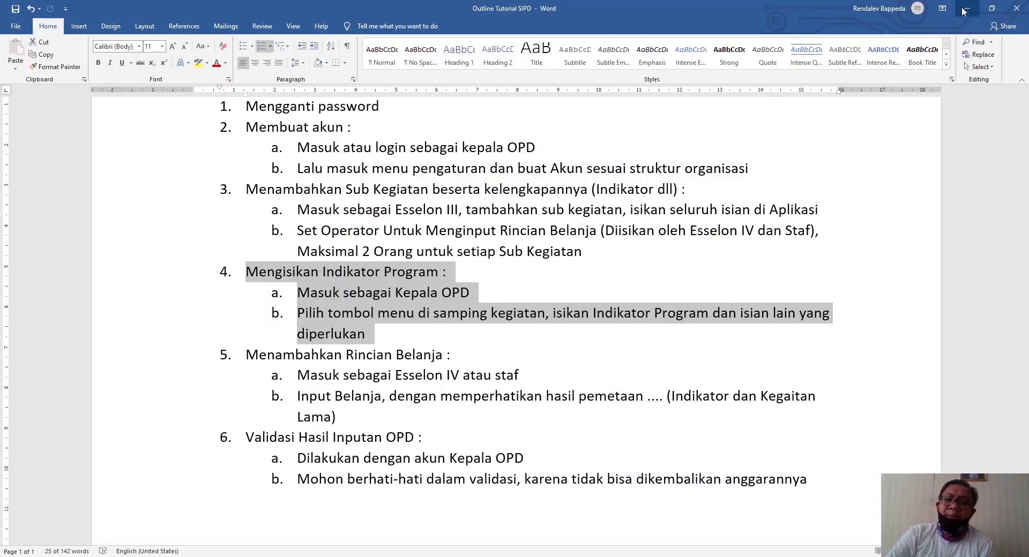
key(alt+Tab)
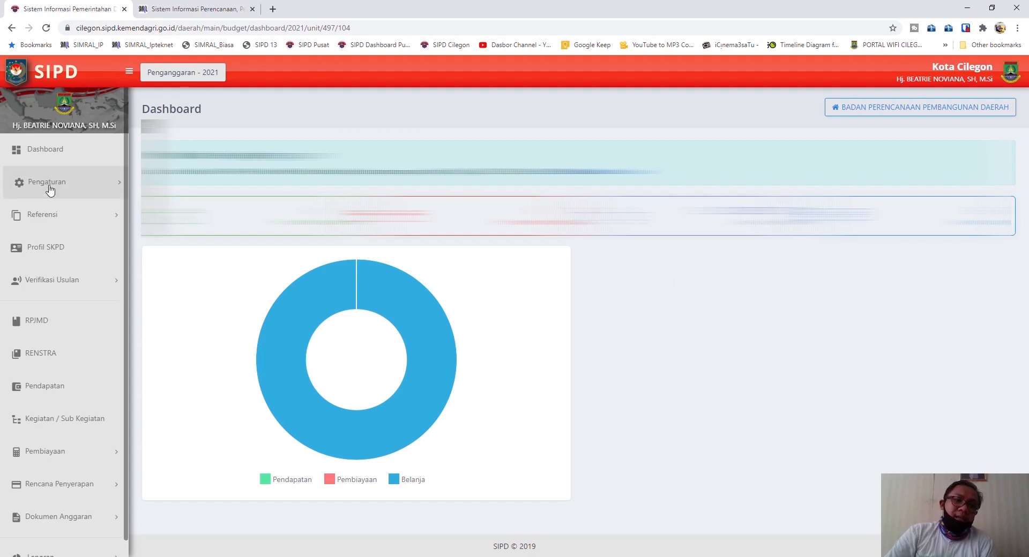
click(43, 421)
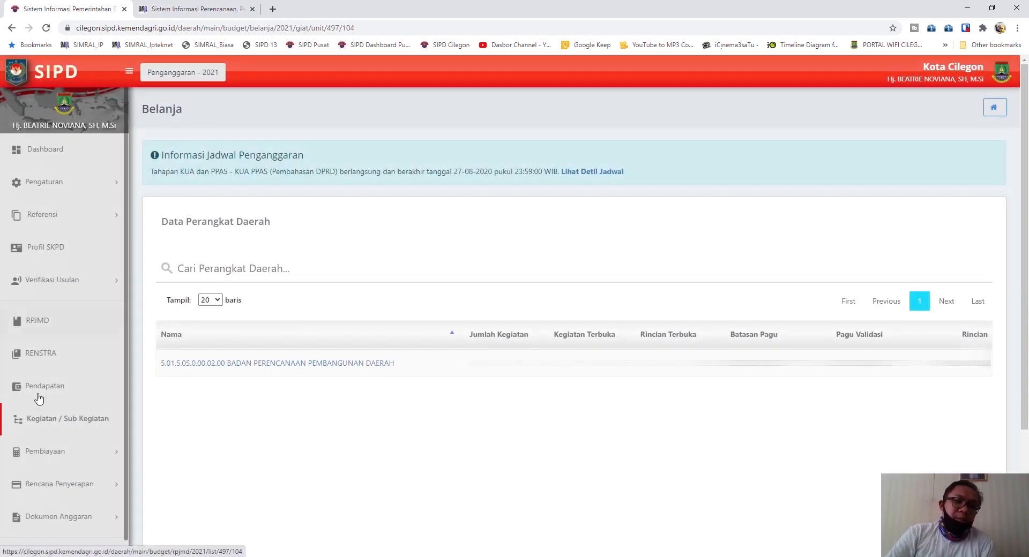
click(367, 365)
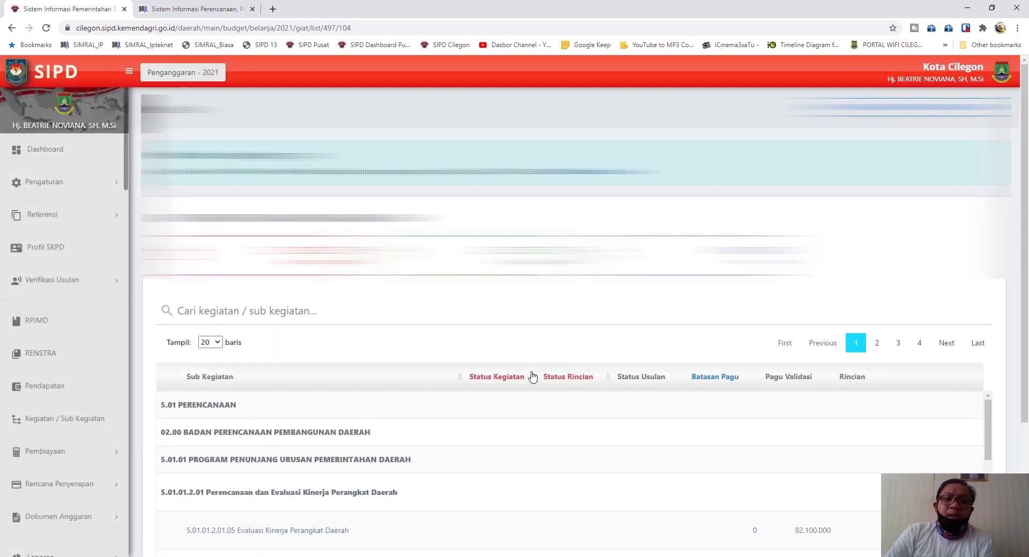
- Examine the list's hierarchy, highlighting in turn the bidang urusan, unit, program and kegiatan rows above the sub kegiatan entries
scroll(631, 347, down, 1)
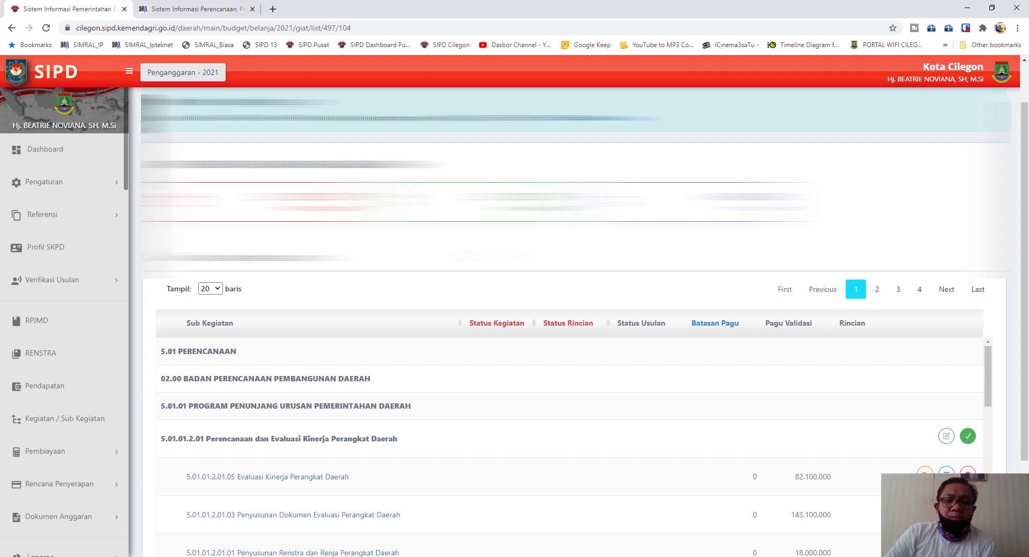
scroll(493, 268, down, 1)
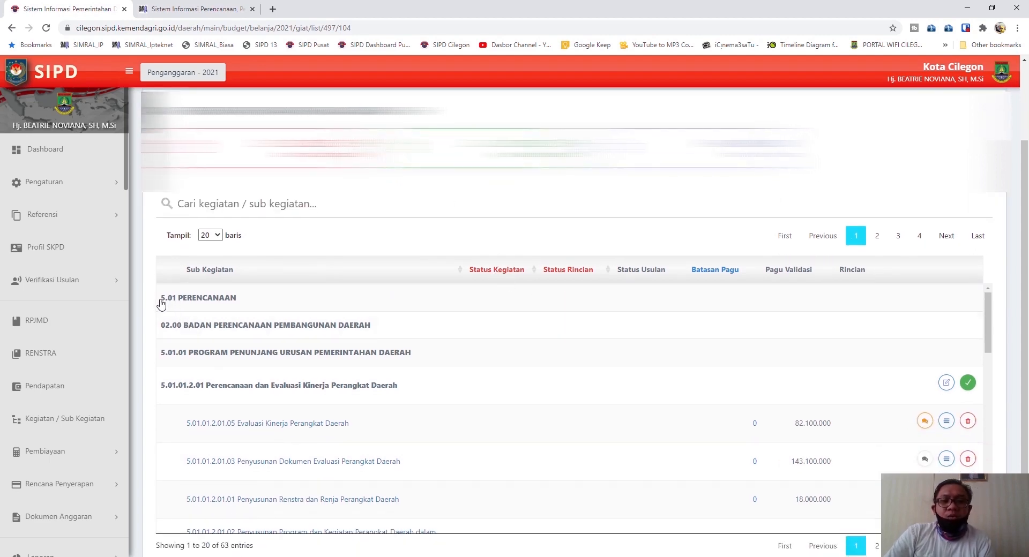
drag(160, 299, 260, 312)
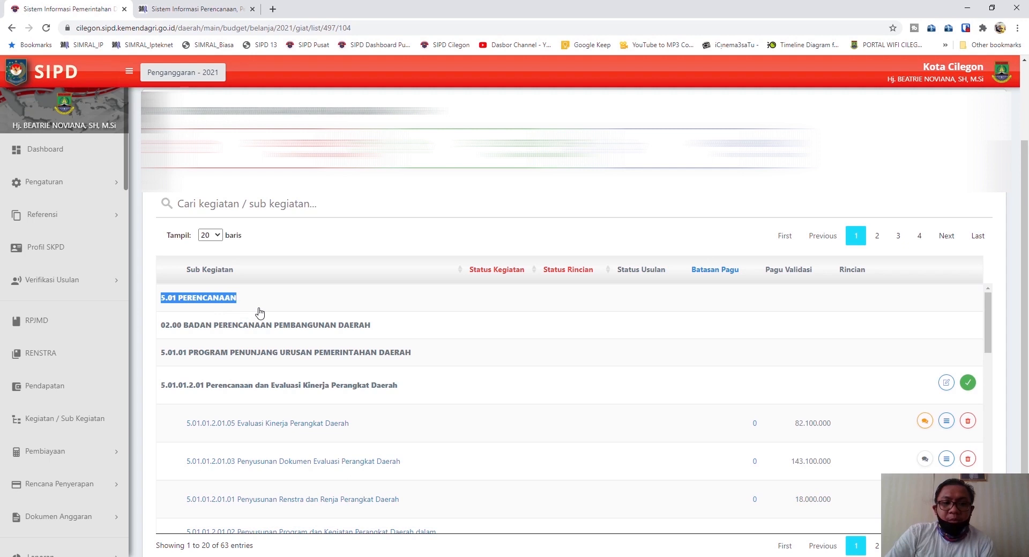
click(168, 332)
drag(168, 333, 391, 333)
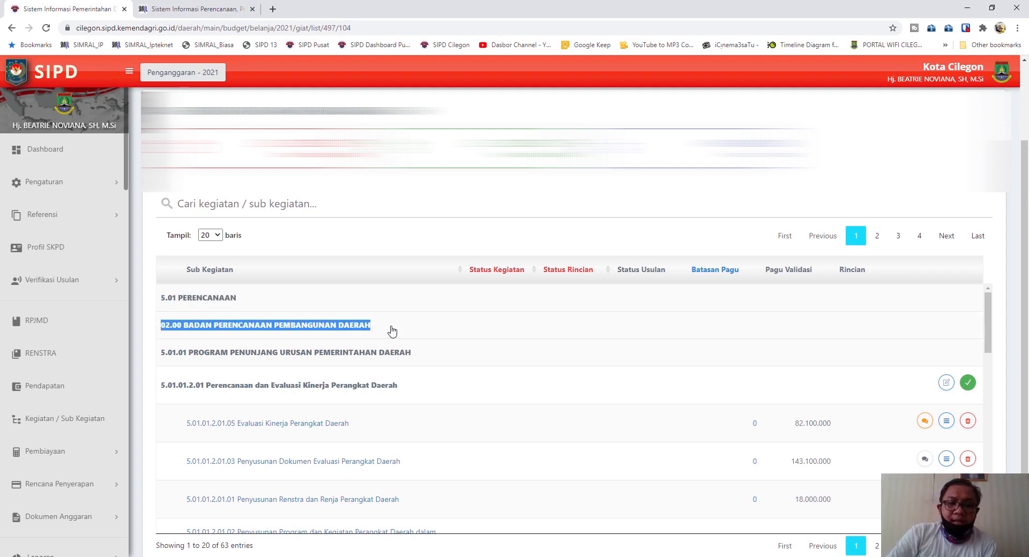
click(445, 351)
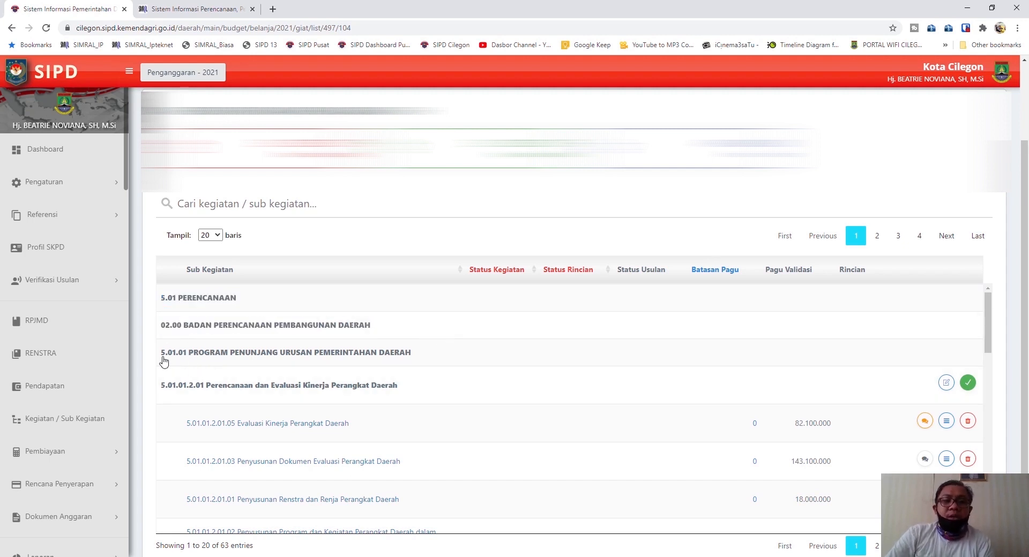
drag(162, 360, 351, 364)
click(445, 399)
drag(420, 395, 133, 391)
click(247, 402)
scroll(396, 391, down, 1)
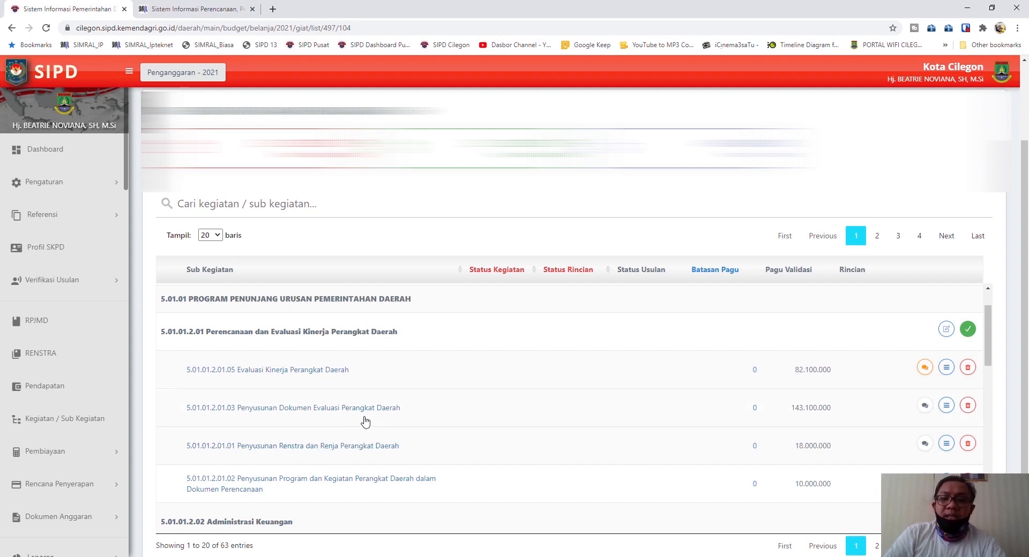
scroll(366, 423, up, 1)
- Compare the 5.01.01 program row with kegiatan 5.01.01.2.01 and sub kegiatan 5.01.01.2.01.05 by highlighting their titles
drag(399, 393, 363, 325)
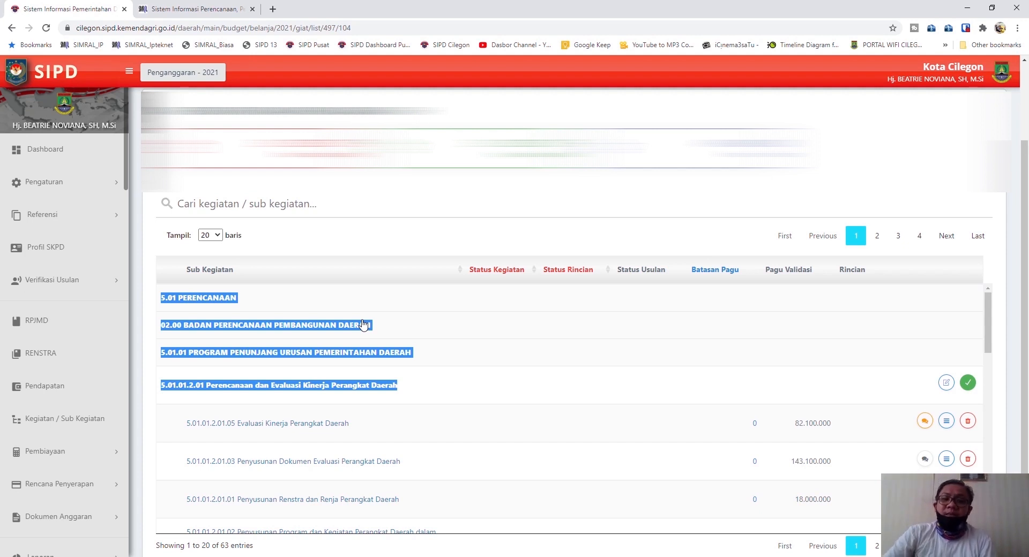
click(364, 326)
drag(422, 354, 172, 349)
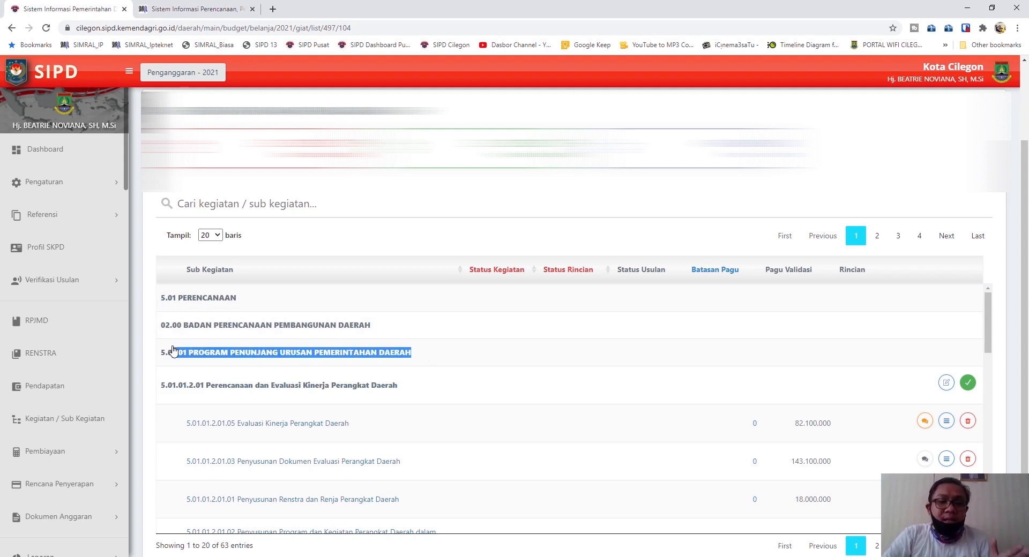
drag(396, 354, 184, 360)
click(187, 364)
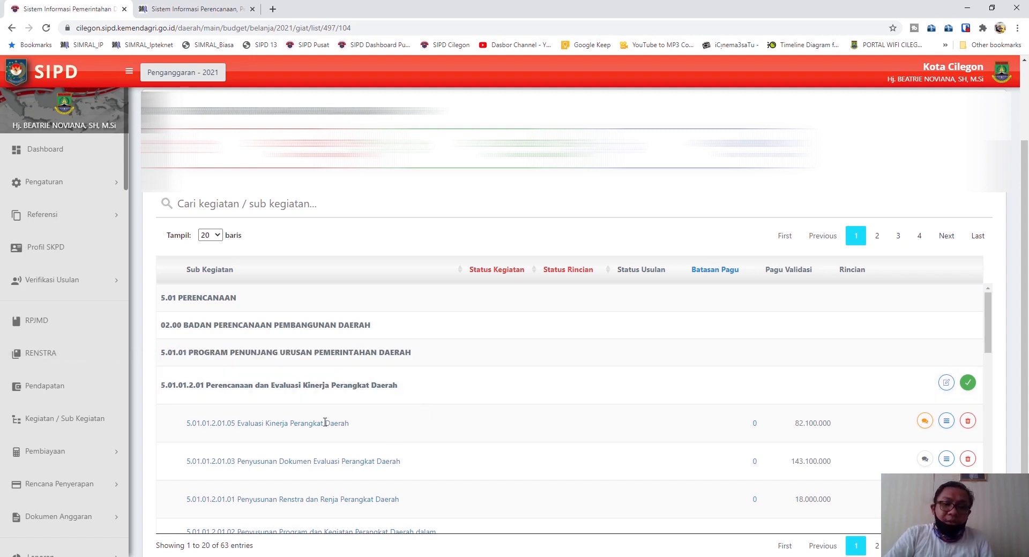
drag(325, 423, 190, 423)
click(459, 387)
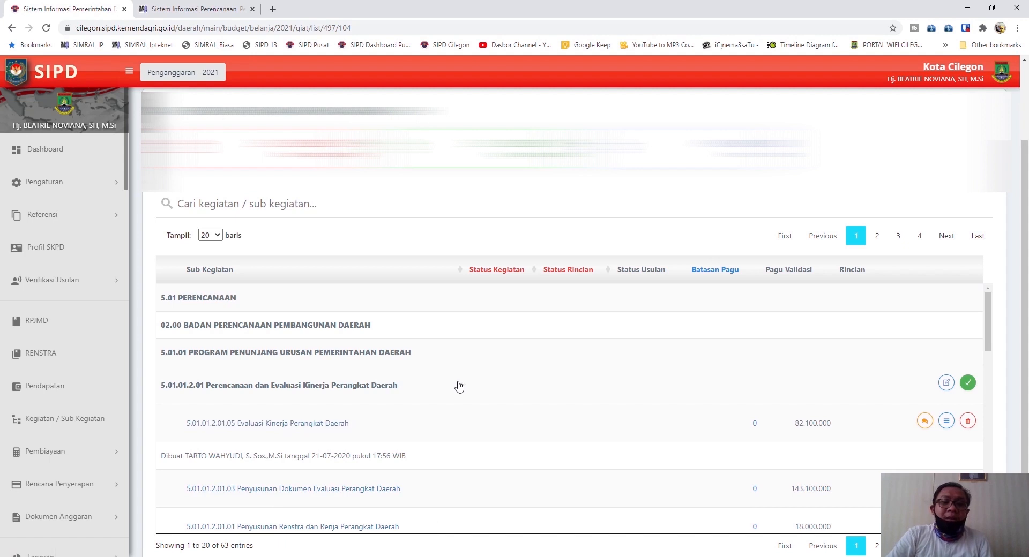
drag(399, 386, 159, 397)
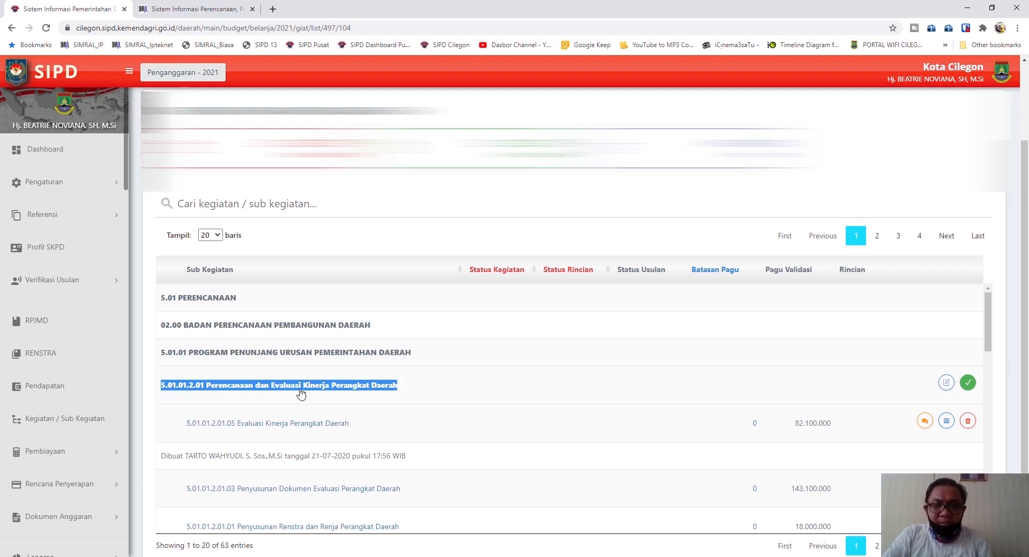
click(332, 424)
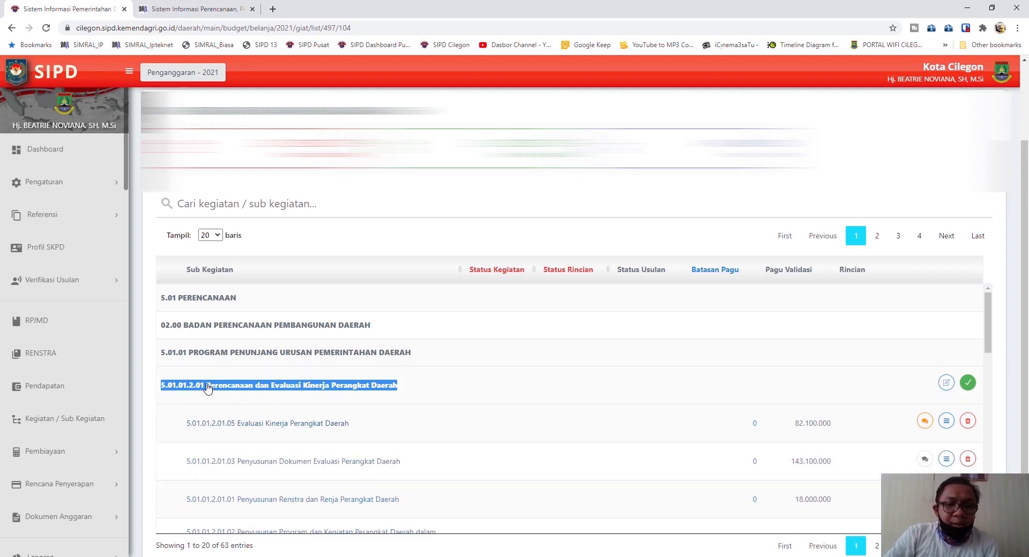
click(409, 389)
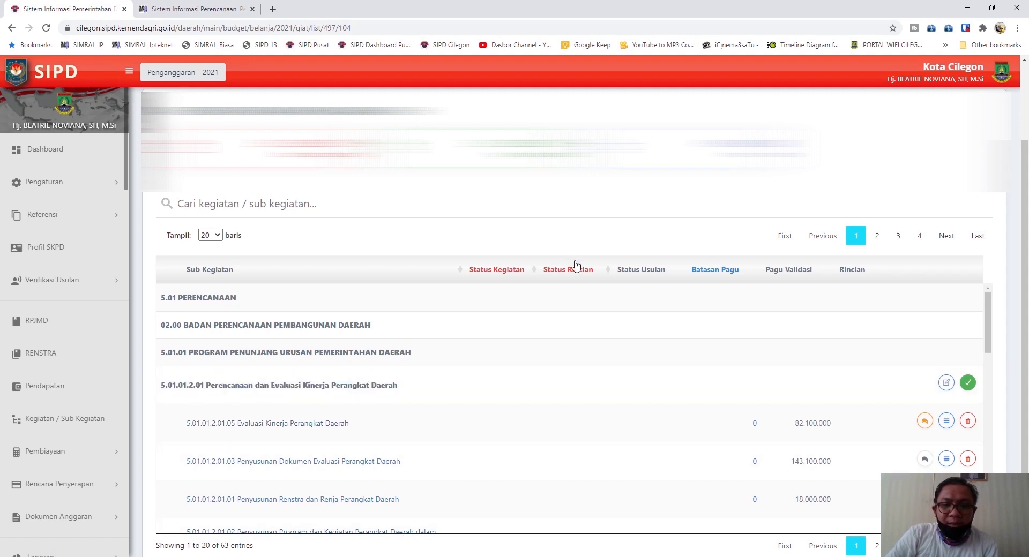
- Open the edit form of kegiatan 5.01.01.2.01 Perencanaan dan Evaluasi Kinerja Perangkat Daerah
scroll(574, 265, down, 2)
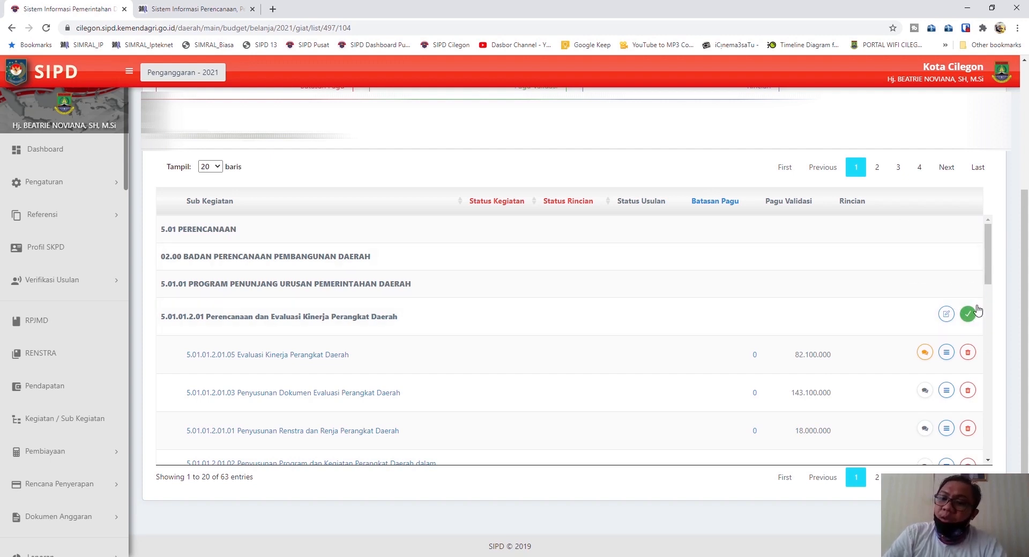
drag(399, 317, 233, 320)
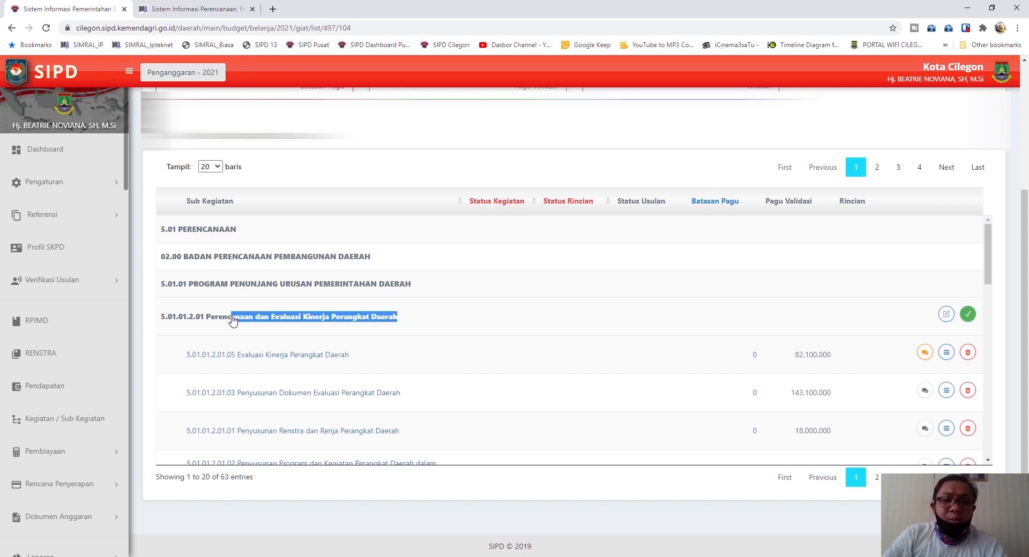
click(610, 322)
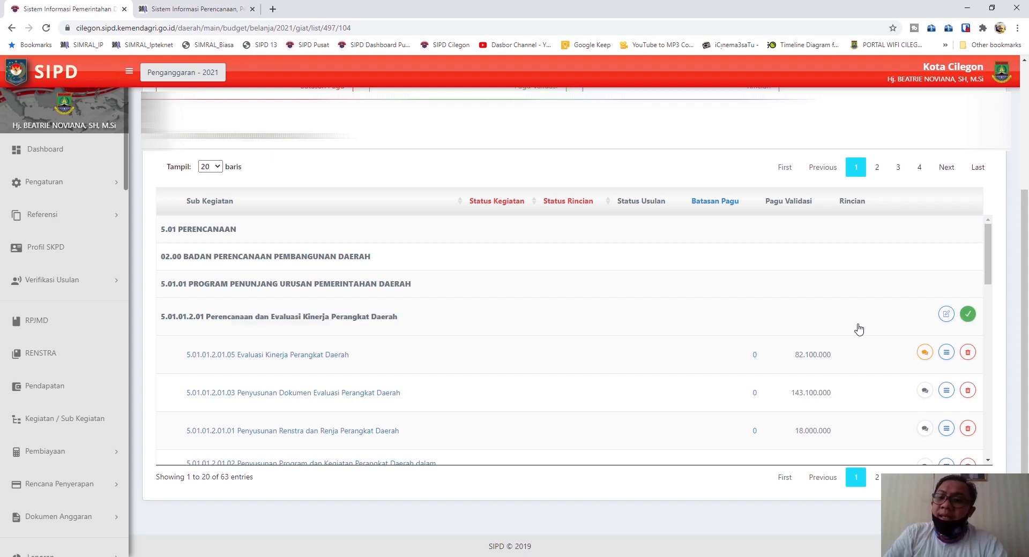
click(945, 315)
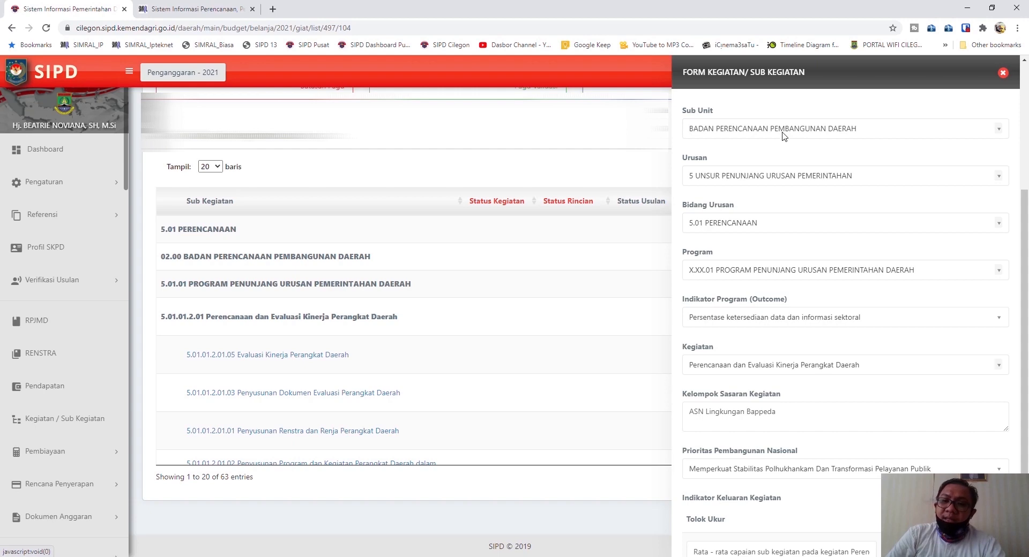
- Review the kegiatan form's upper fields and the available Indikator Program (Outcome) options without changing the selection
scroll(783, 298, down, 3)
scroll(787, 322, up, 4)
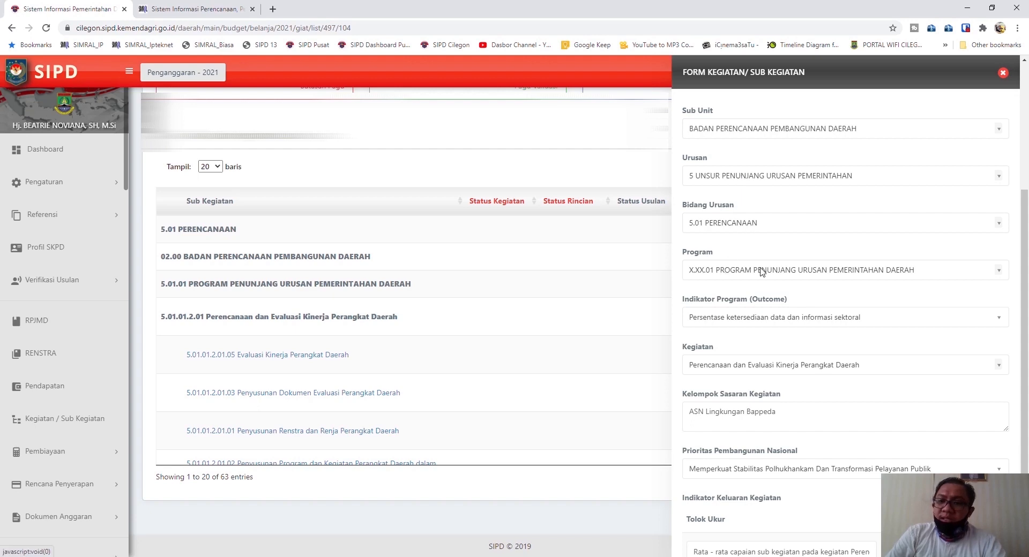
scroll(771, 276, down, 2)
click(735, 217)
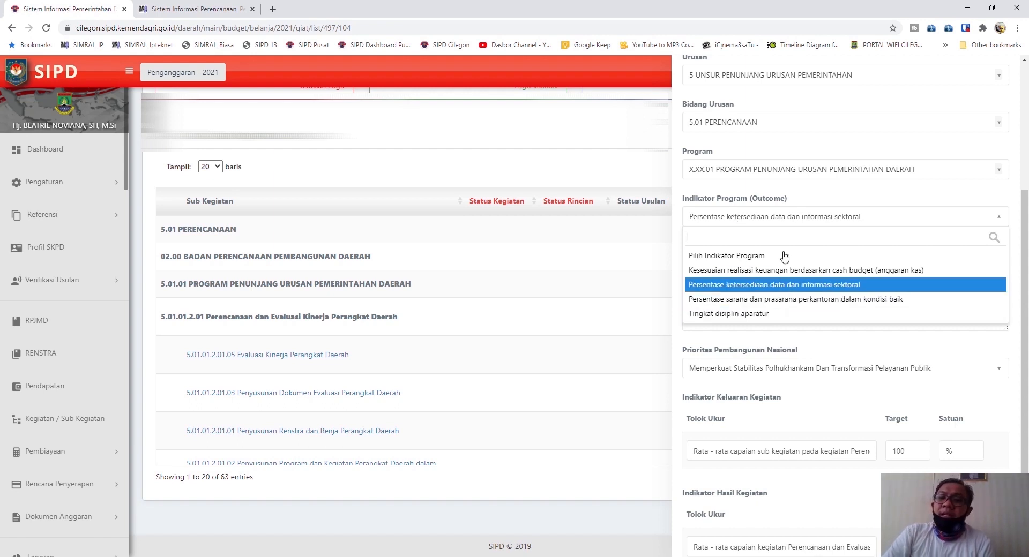
click(799, 202)
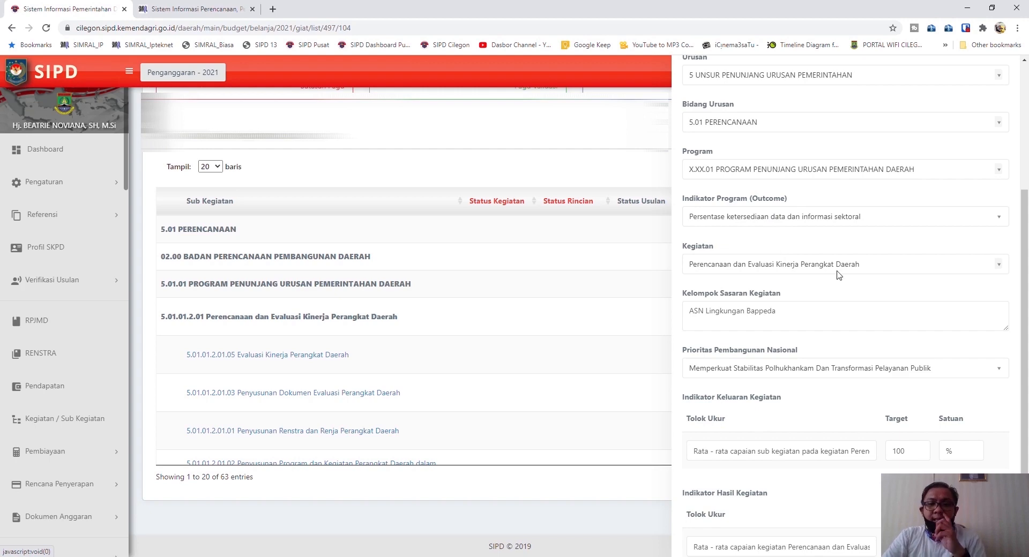
- Replace the Kelompok Sasaran Kegiatan text with "Bappeda Kota Cilegon"
click(816, 316)
scroll(815, 319, down, 1)
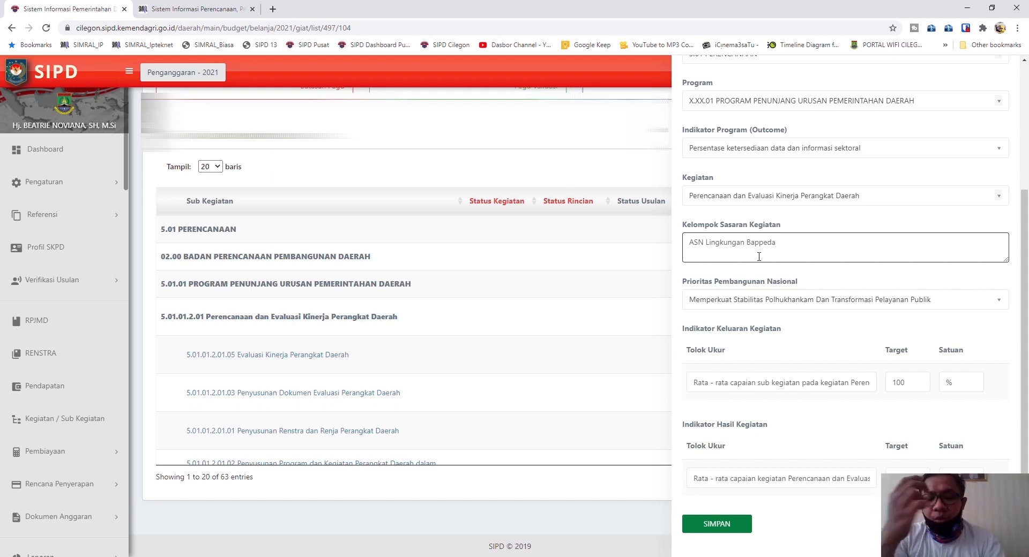
key(ctrl+shift+Left)
key(ctrl+shift+Left)
key(ctrl+shift+Left)
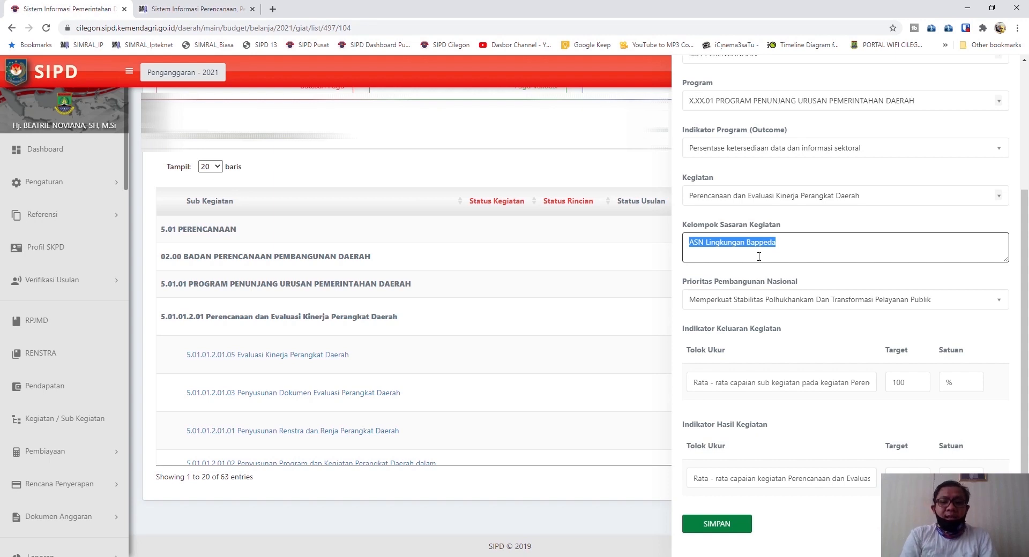
key(BackSpace)
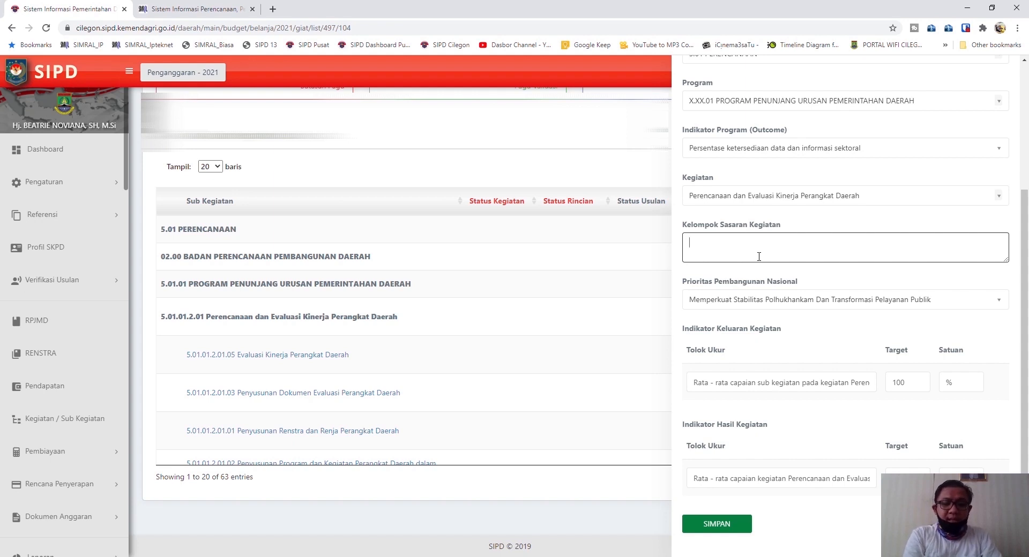
text(Bappeda Kota)
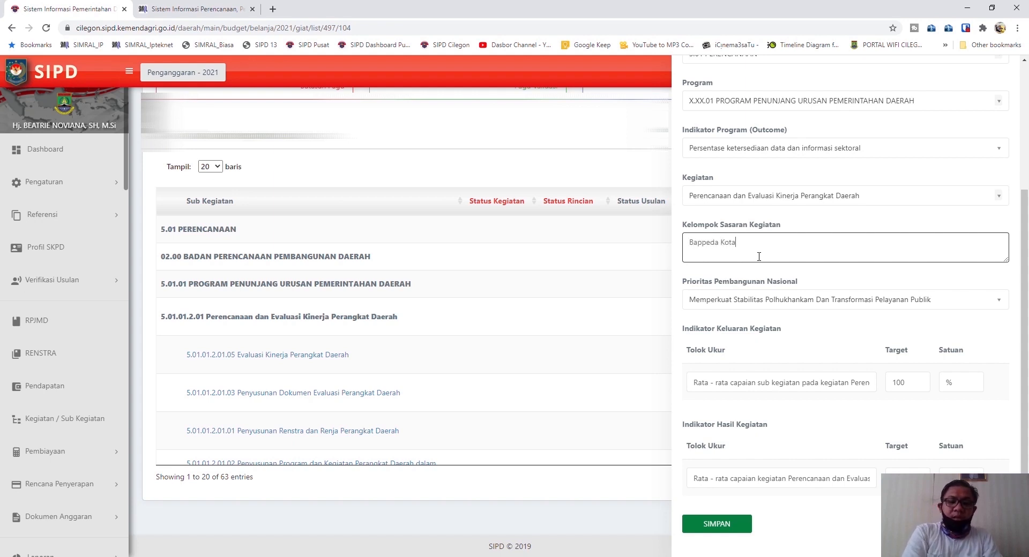
text( Cilegon)
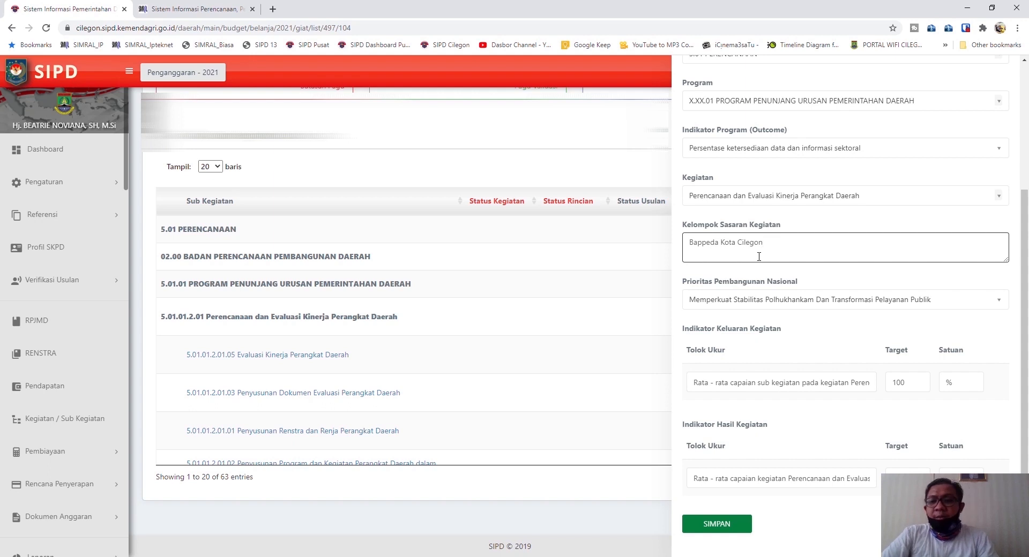
- Choose "Memperkuat Stabilitas Polhukhankam Dan Transformasi Pelayanan Publik" as the Prioritas Pembangunan Nasional
click(791, 282)
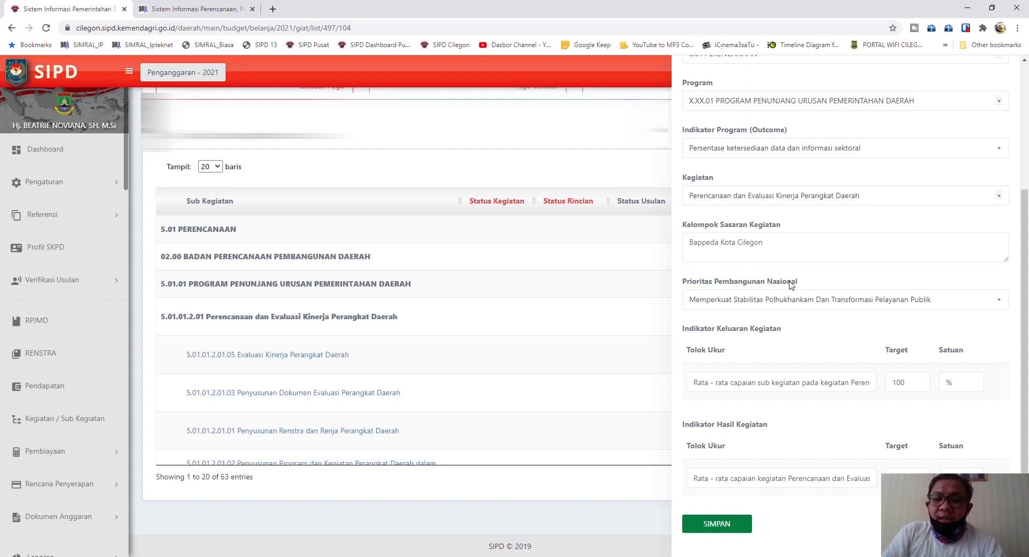
click(787, 302)
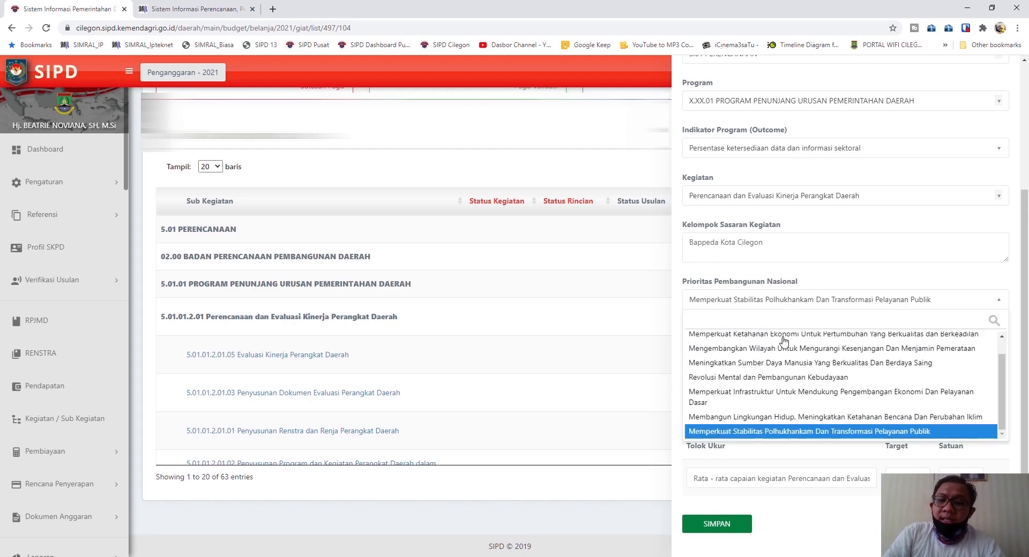
click(769, 439)
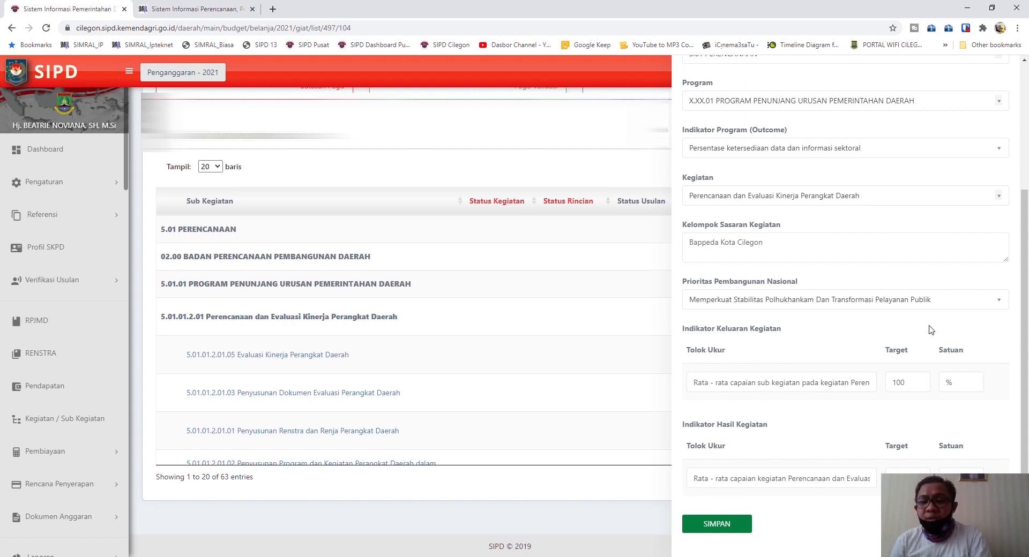
- Reword the Indikator Hasil Kegiatan's Tolok Ukur to "Capaian kegiatan Perencanaan dan Evaluasi Kinerja Perangkat Daerah" and save the kegiatan
click(822, 385)
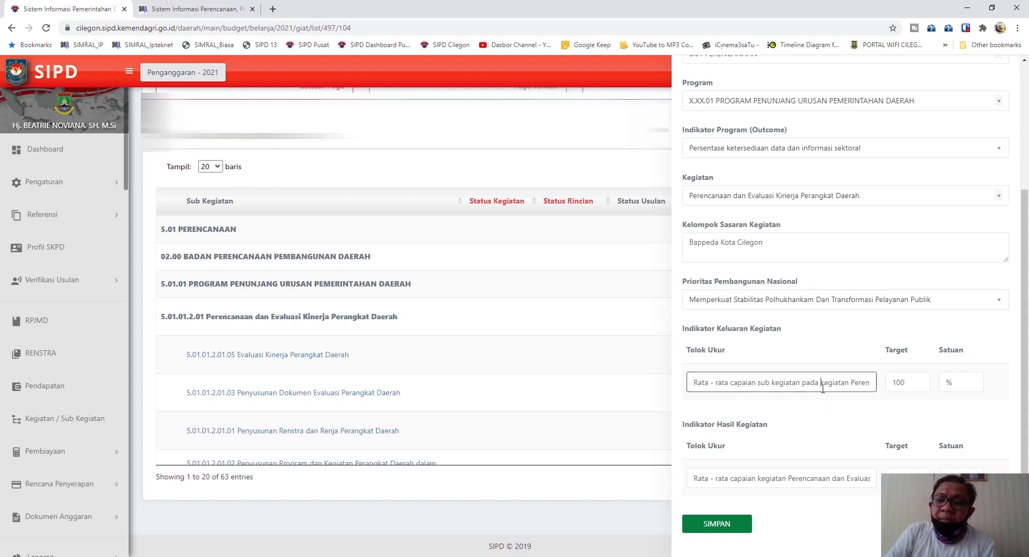
click(799, 446)
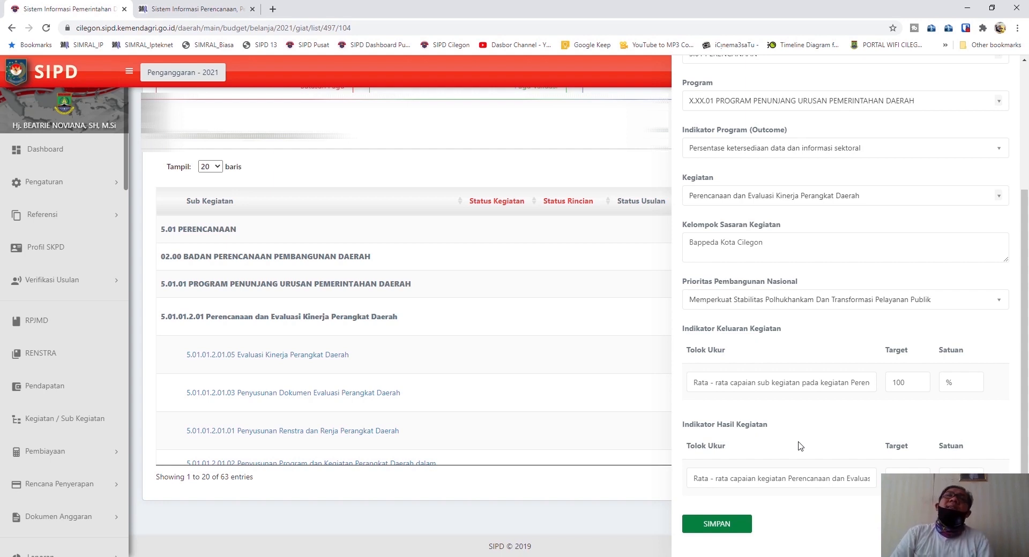
click(768, 479)
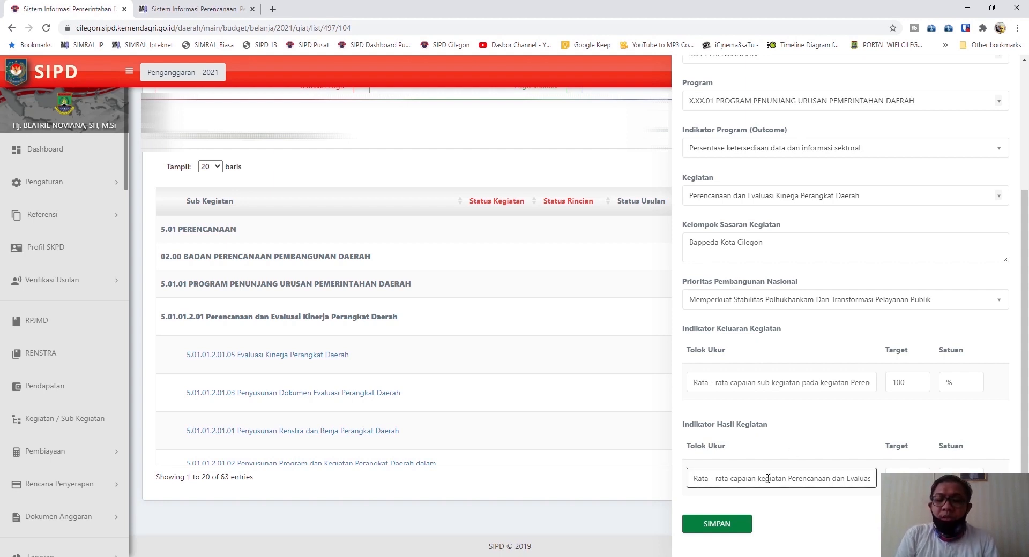
key(ctrl+shift+Left)
key(ctrl+shift+Left)
key(ctrl+shift+Left)
key(BackSpace)
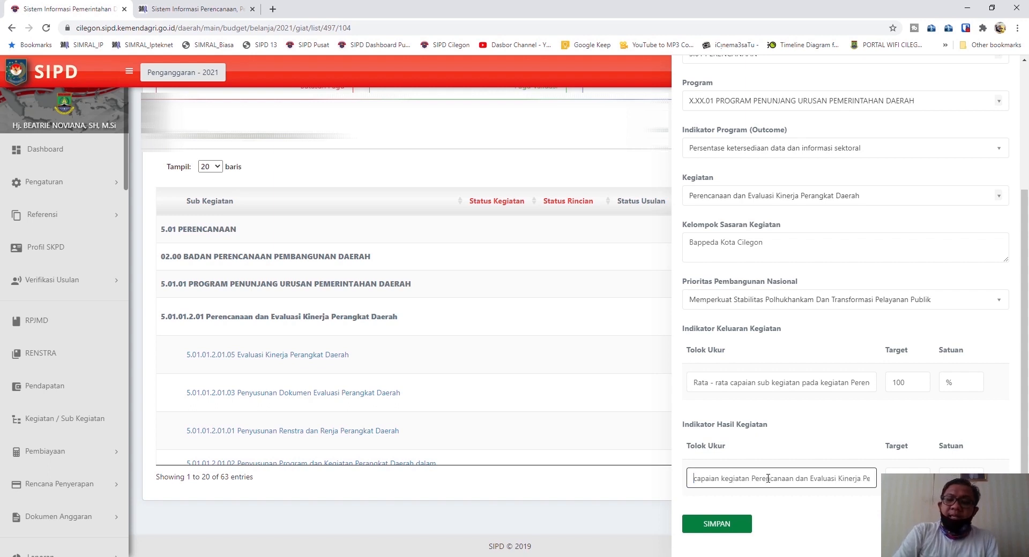
key(Delete)
text(C)
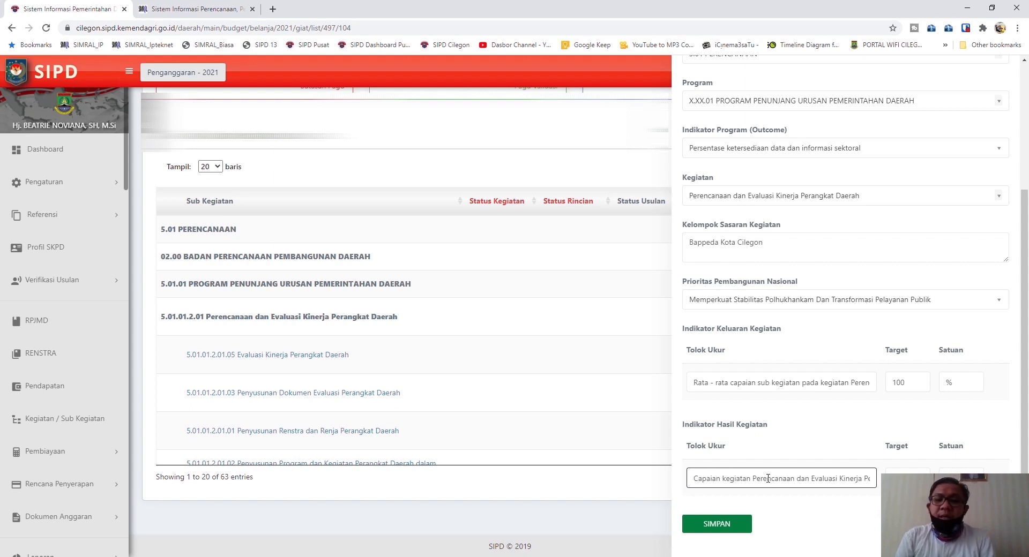
key(End)
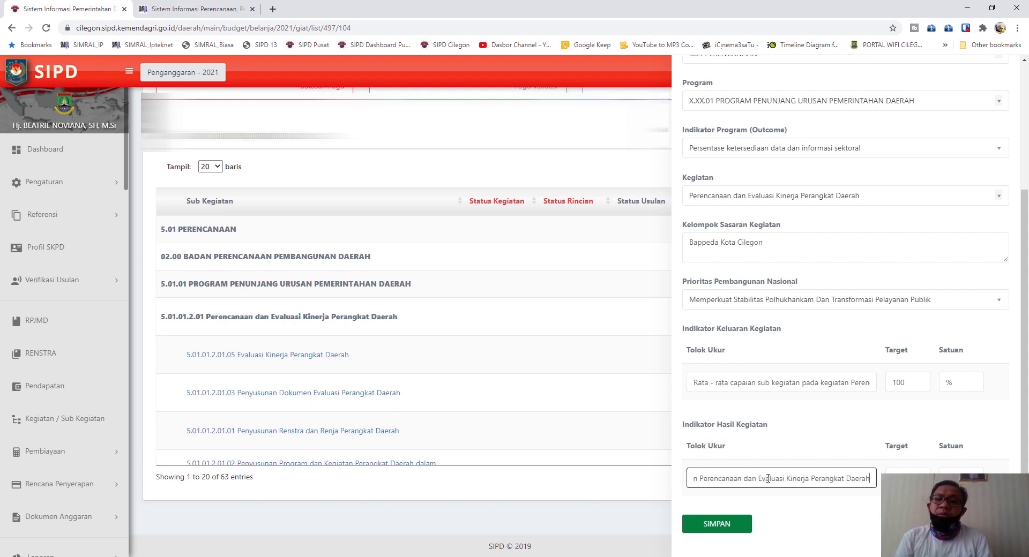
key(Home)
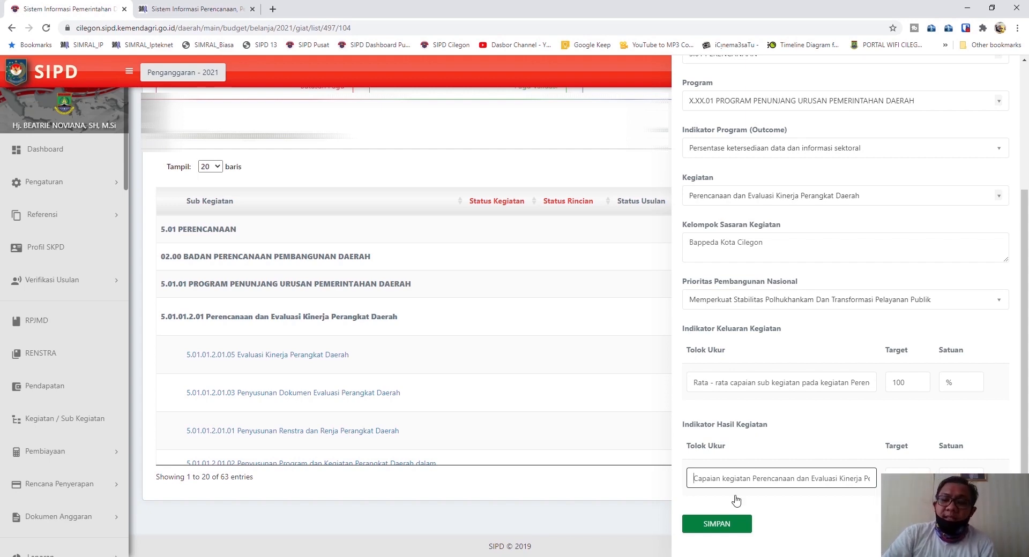
click(723, 528)
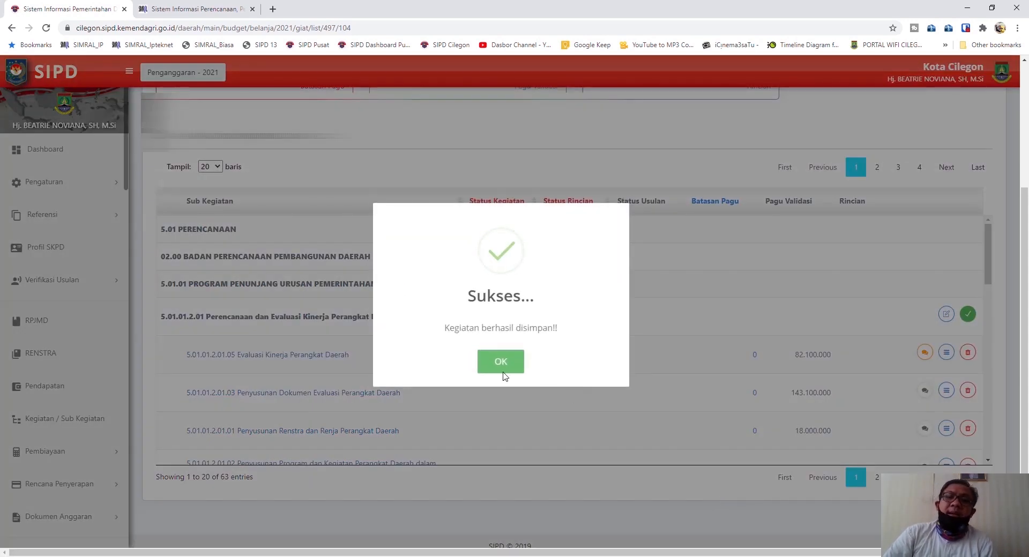
click(502, 370)
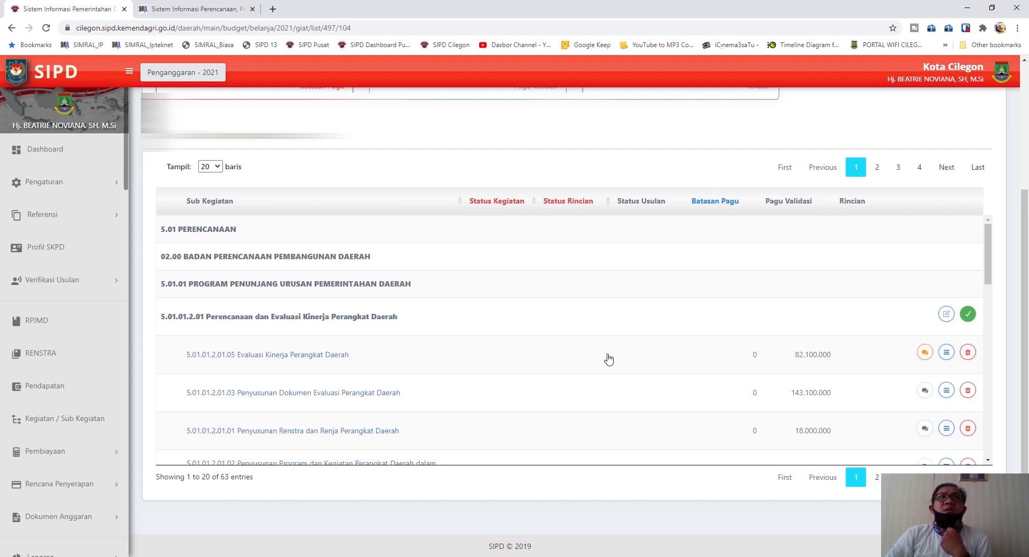
- Switch to the Word outline, highlight section 5 Menambahkan Rincian Belanja with its sub-points, and return to SIPD
click(536, 556)
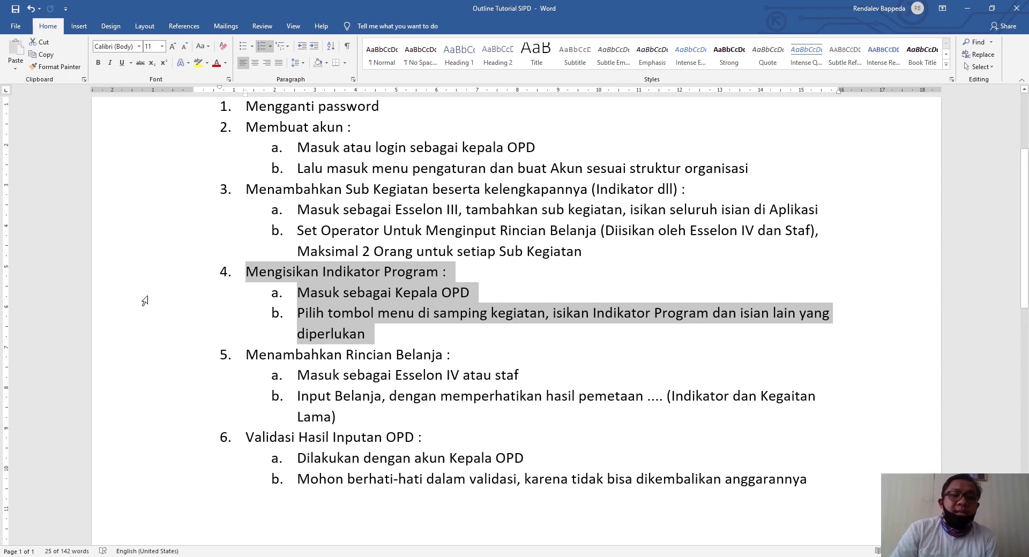
drag(247, 359, 349, 413)
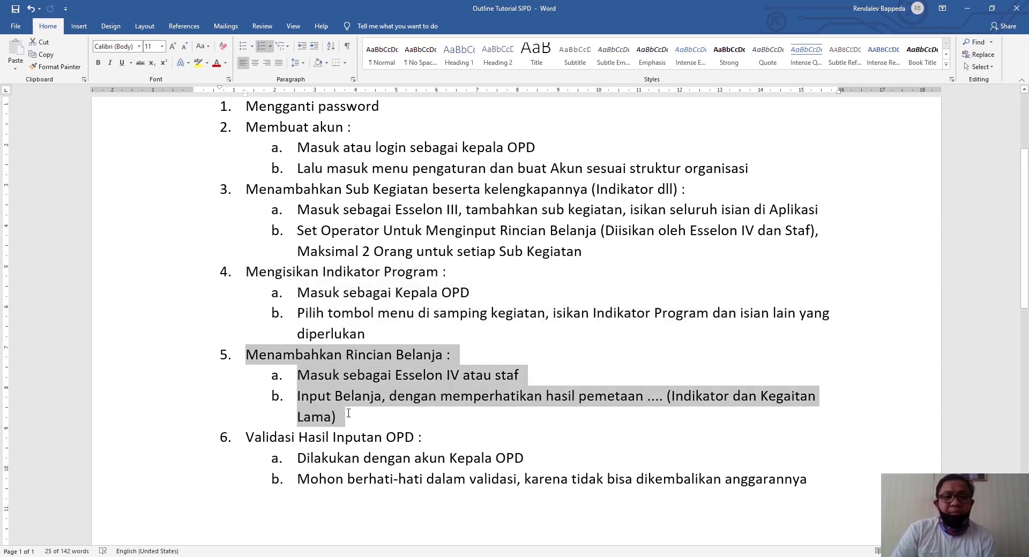
click(974, 11)
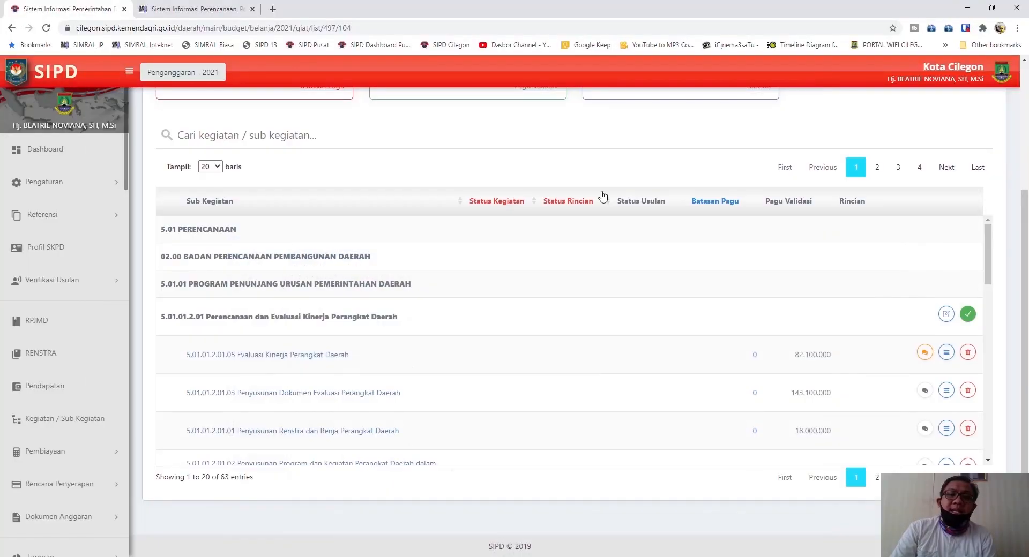
- Log out of the Kepala OPD account and log in to Penganggaran 2021 with a different Badan Perencanaan Pembangunan Daerah account
scroll(597, 177, up, 3)
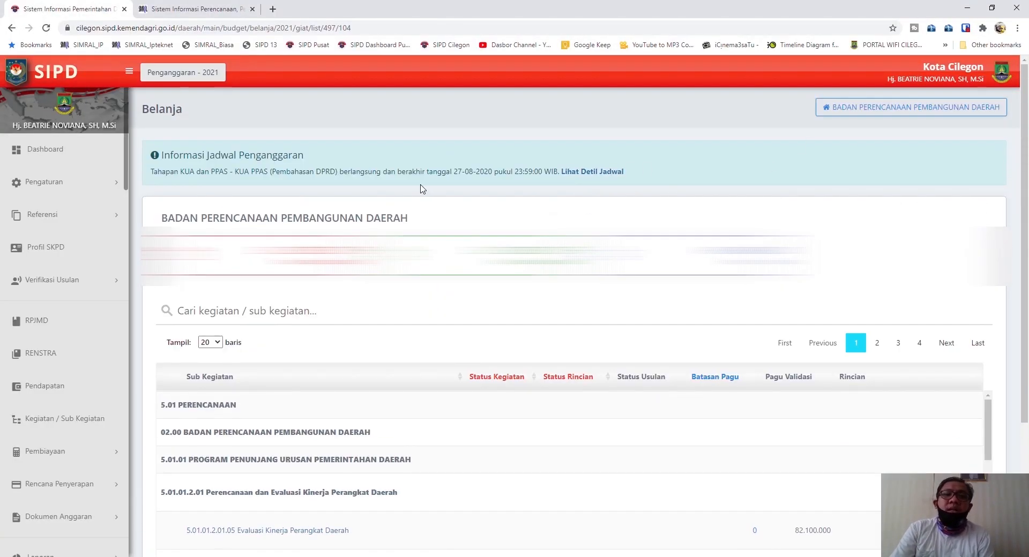
click(1006, 78)
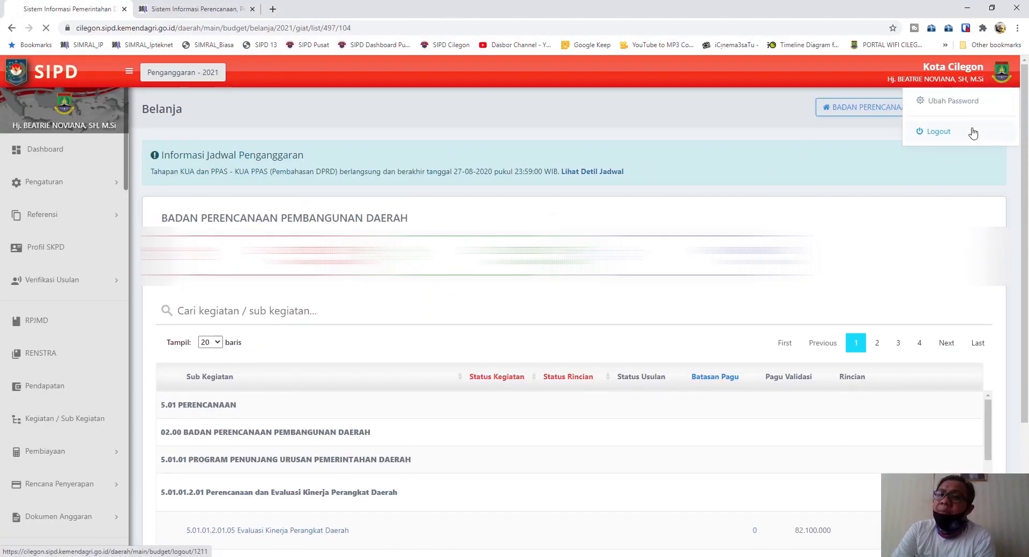
click(914, 131)
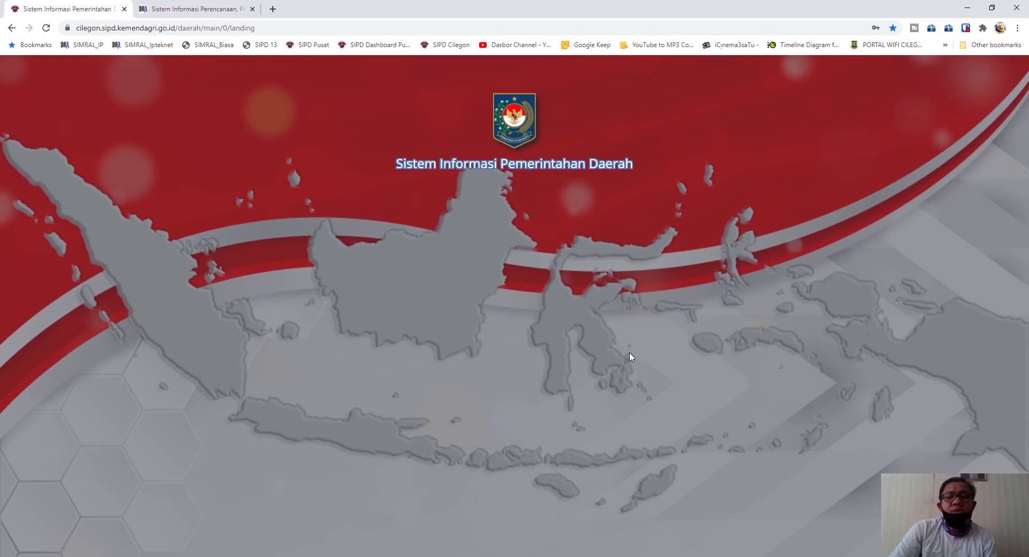
click(515, 223)
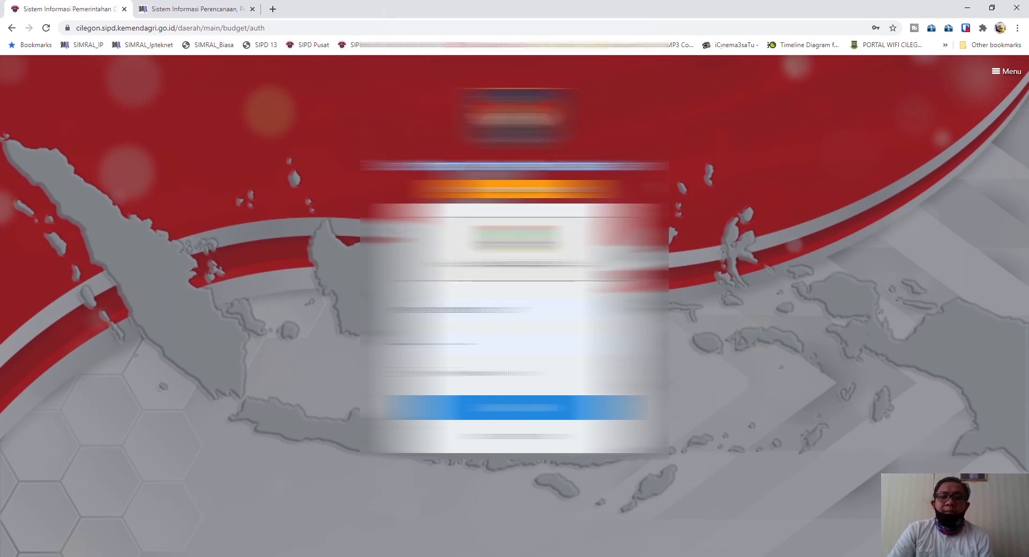
click(514, 408)
click(513, 360)
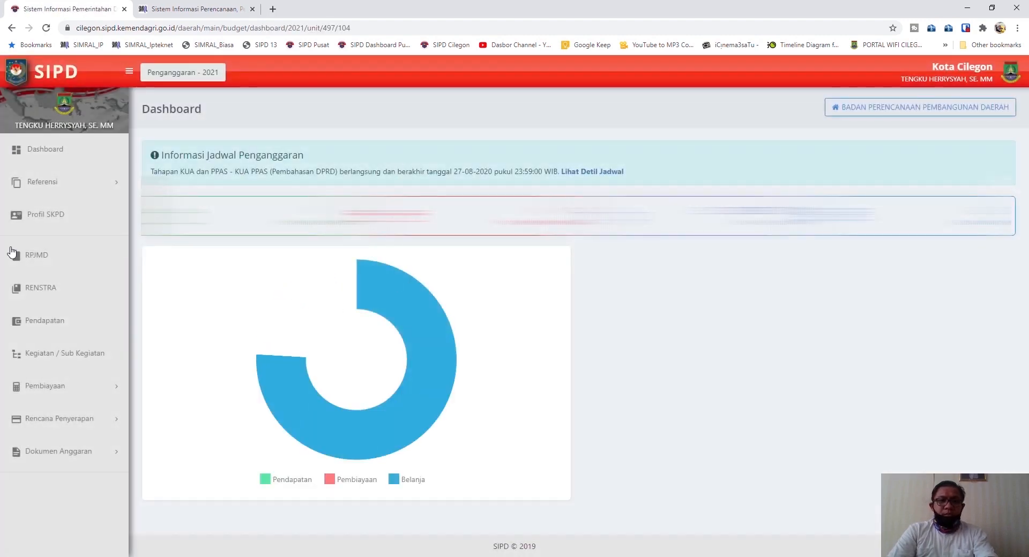
- Open the Kegiatan / Sub Kegiatan list and highlight the title of sub kegiatan 5.01.01.2.01.05 Evaluasi Kinerja Perangkat Daerah
click(62, 355)
scroll(343, 267, down, 4)
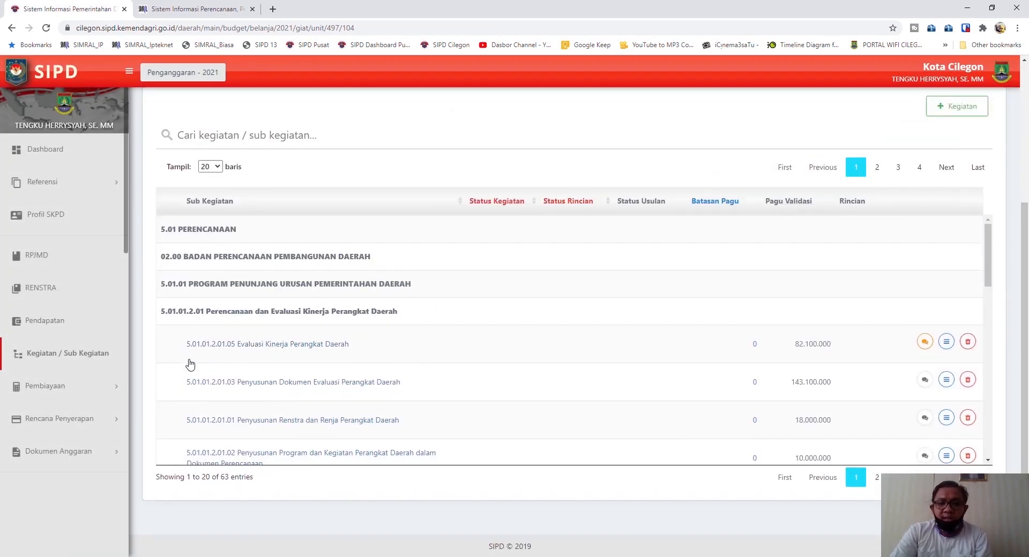
drag(368, 352, 179, 351)
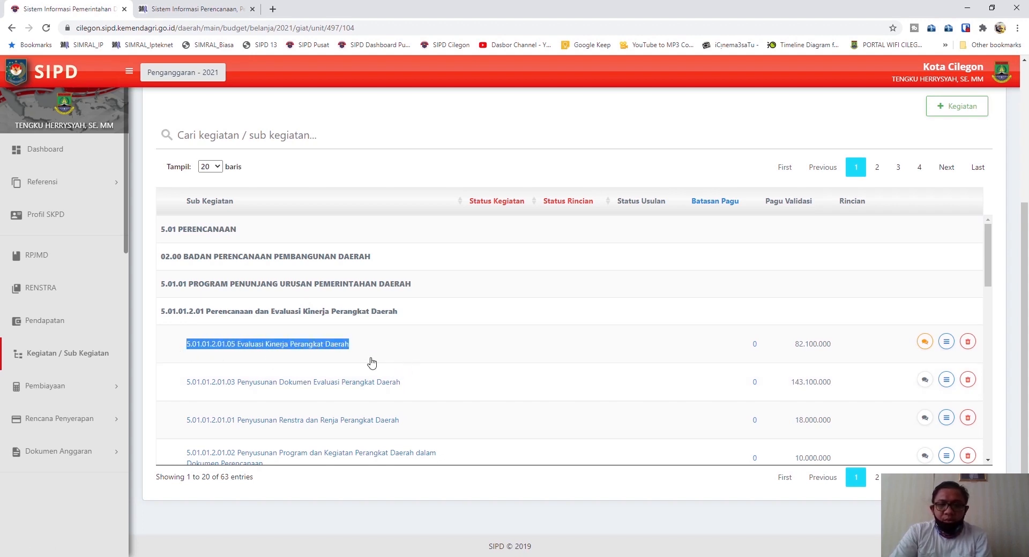
click(450, 340)
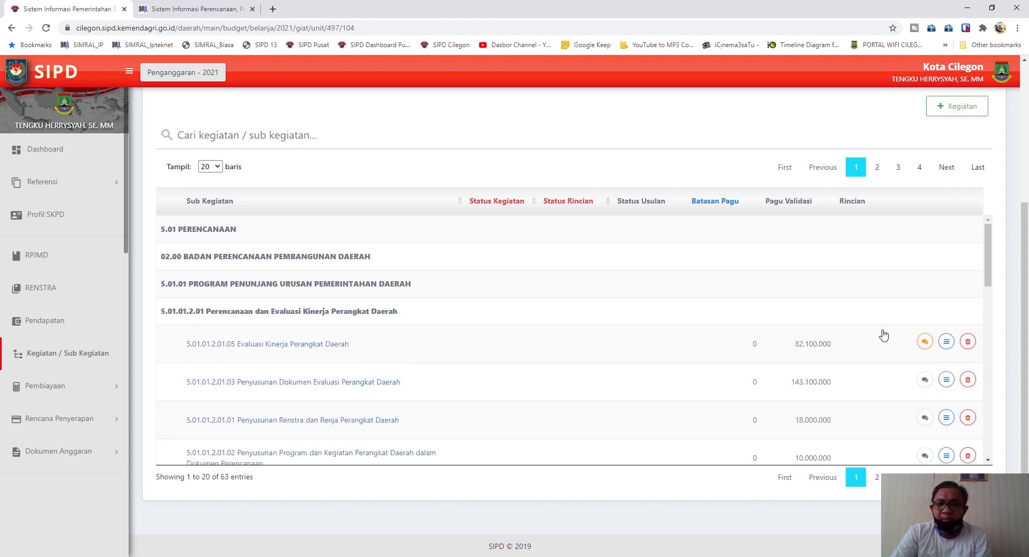
- Open the operator settings of sub kegiatan 5.01.01.2.01.05 Evaluasi Kinerja Perangkat Daerah and highlight the assigned operator's NIP
click(946, 343)
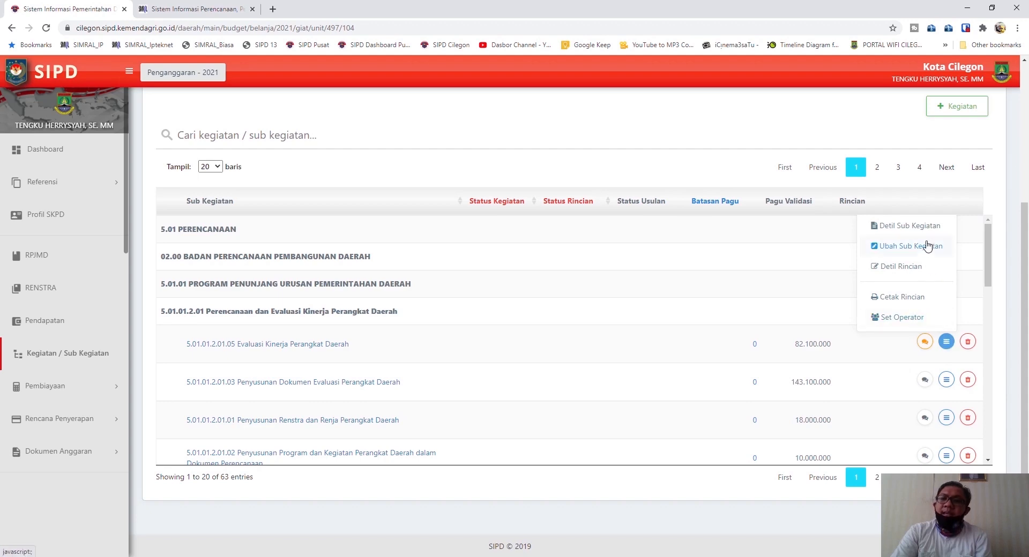
click(912, 320)
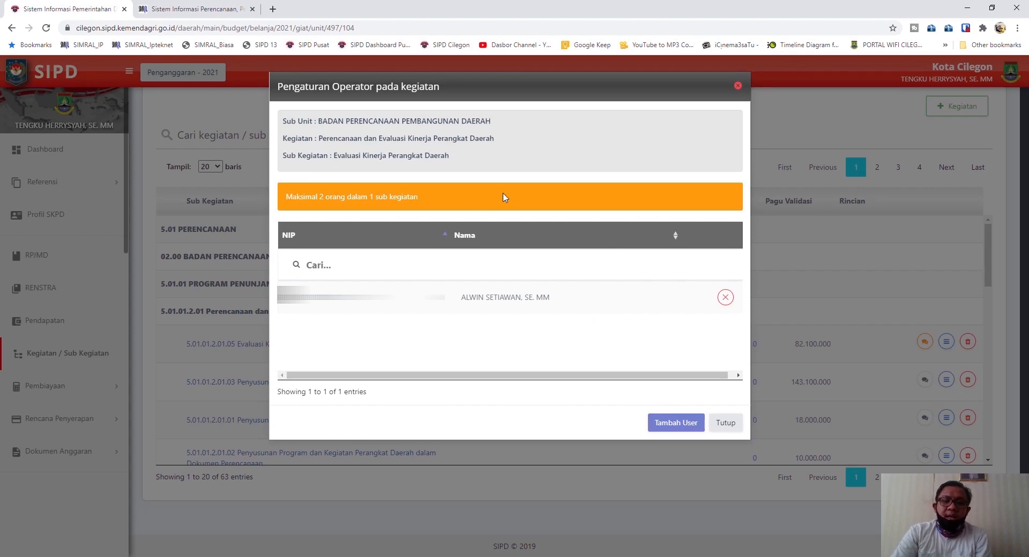
click(724, 423)
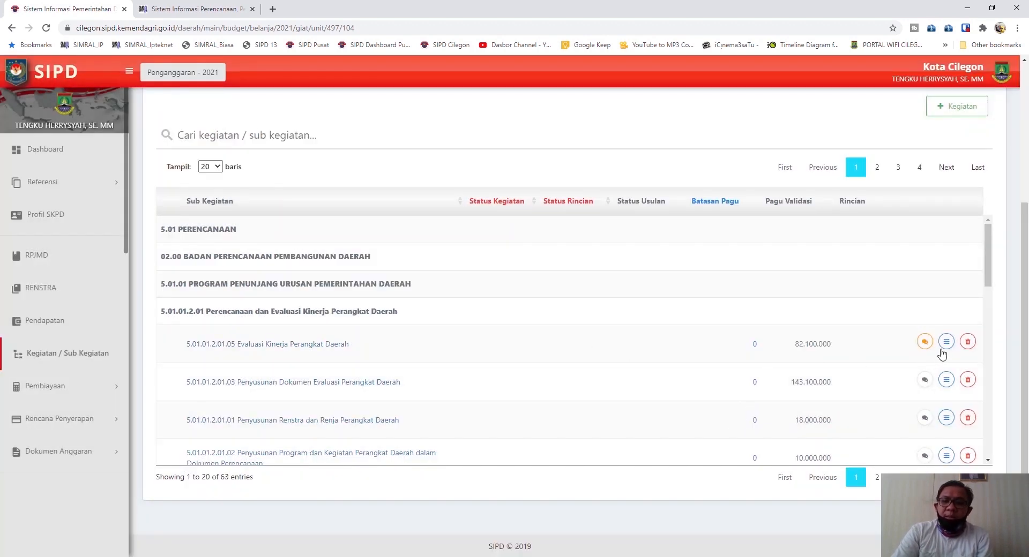
click(946, 342)
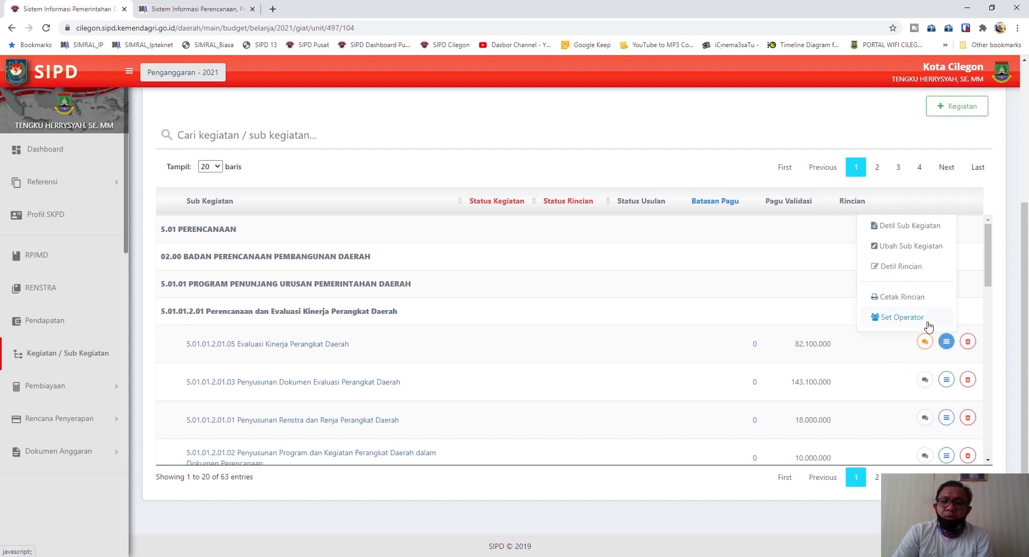
click(911, 318)
drag(375, 301, 279, 302)
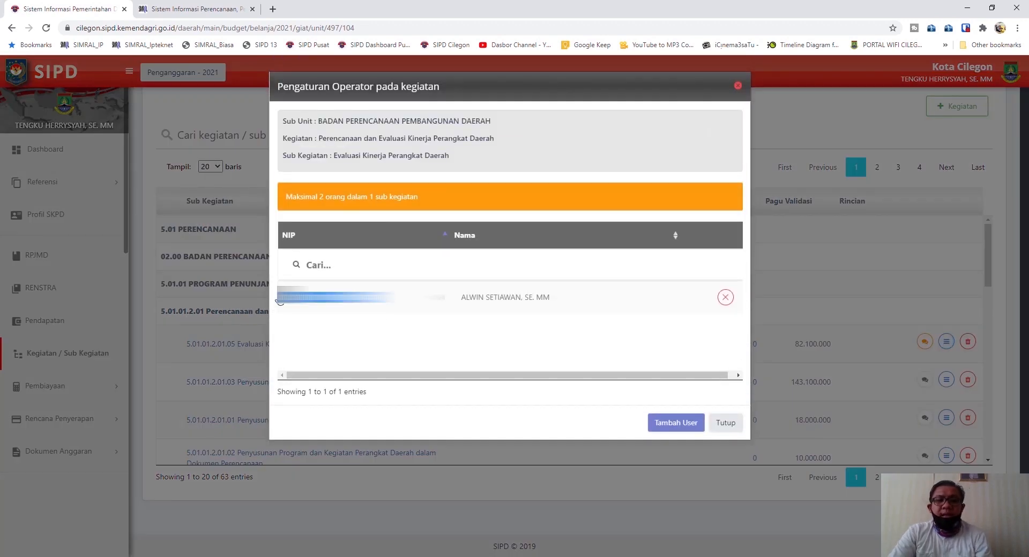
click(495, 360)
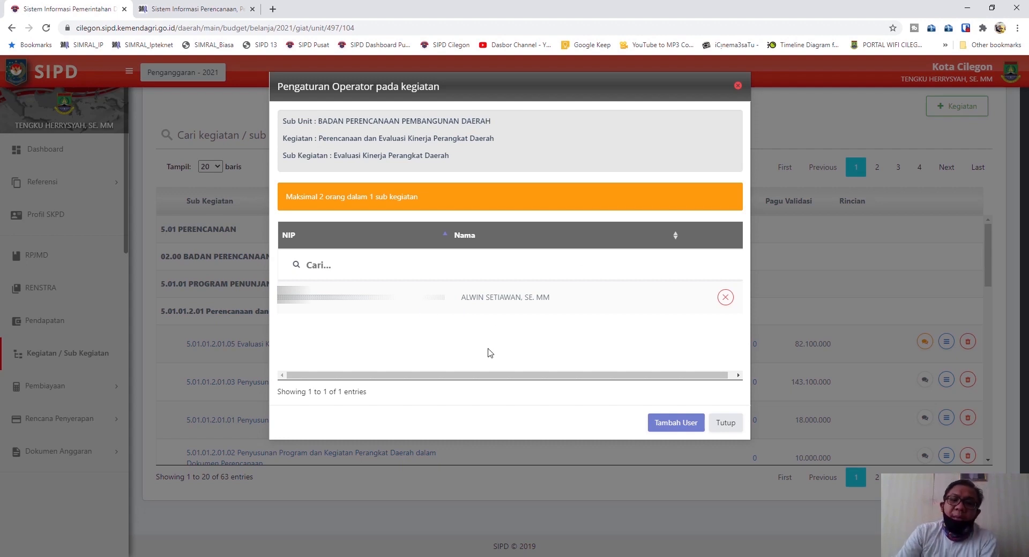
- Add a second staff member as operator of sub kegiatan Evaluasi Kinerja Perangkat Daerah, highlight the first operator's NIP, and close the operator settings
click(664, 427)
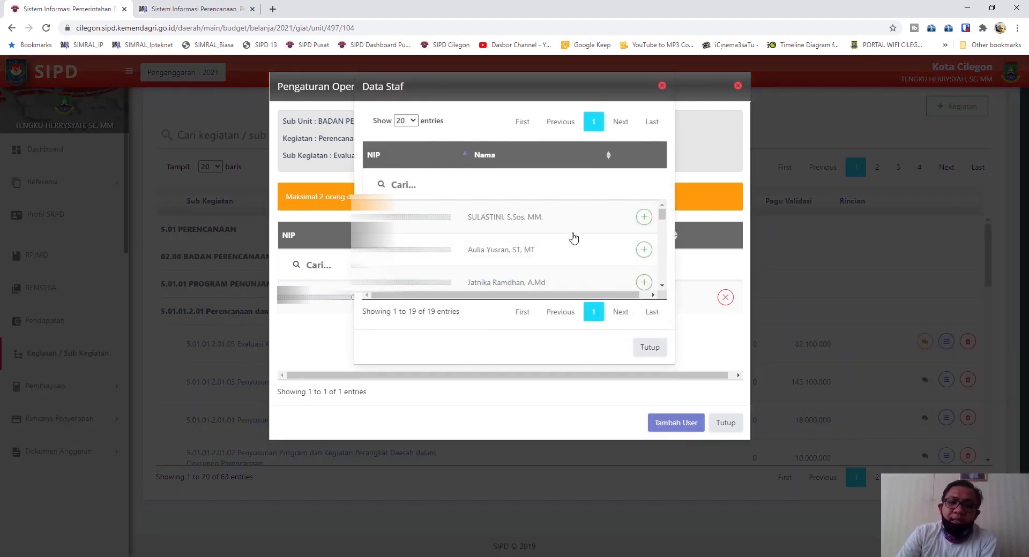
scroll(572, 238, down, 5)
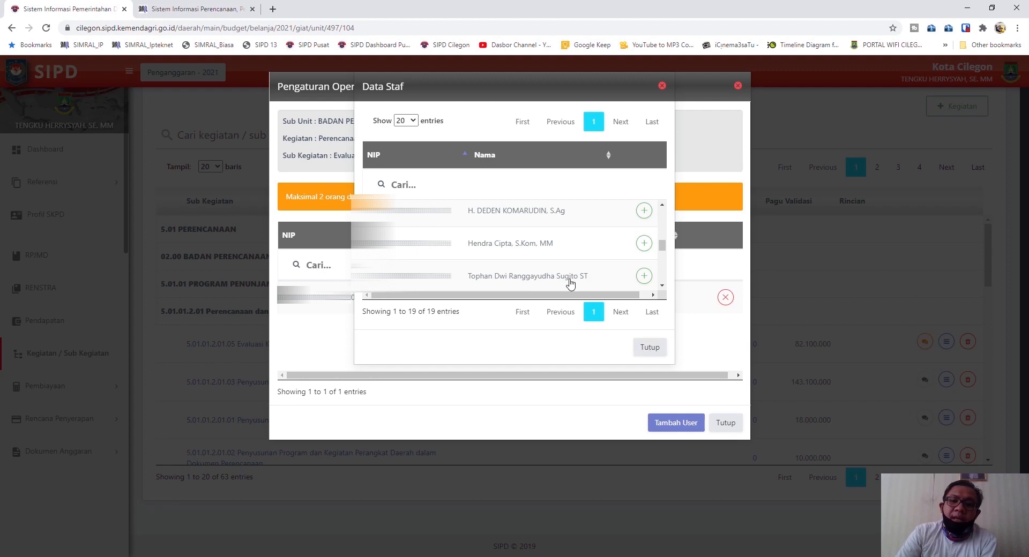
scroll(570, 284, down, 3)
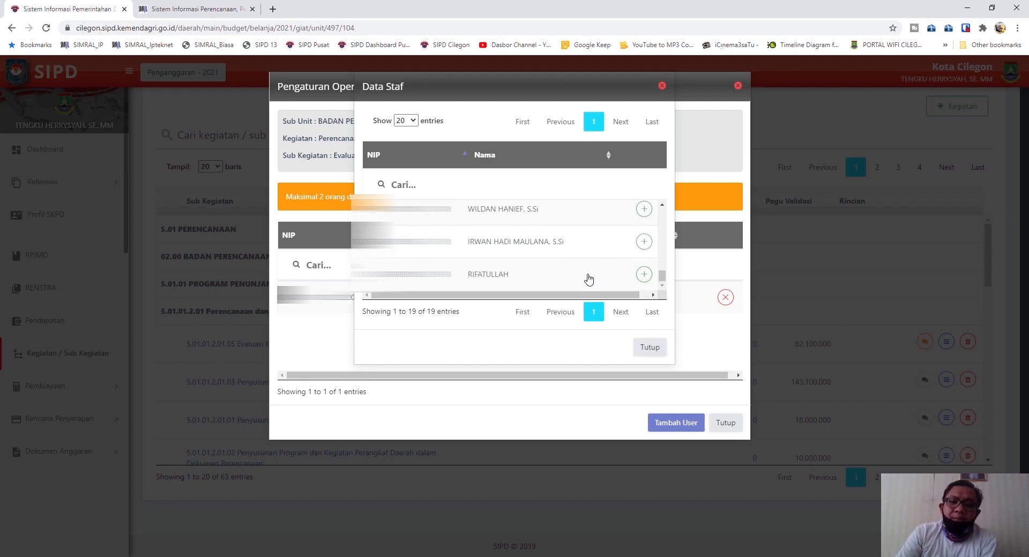
click(643, 242)
click(502, 364)
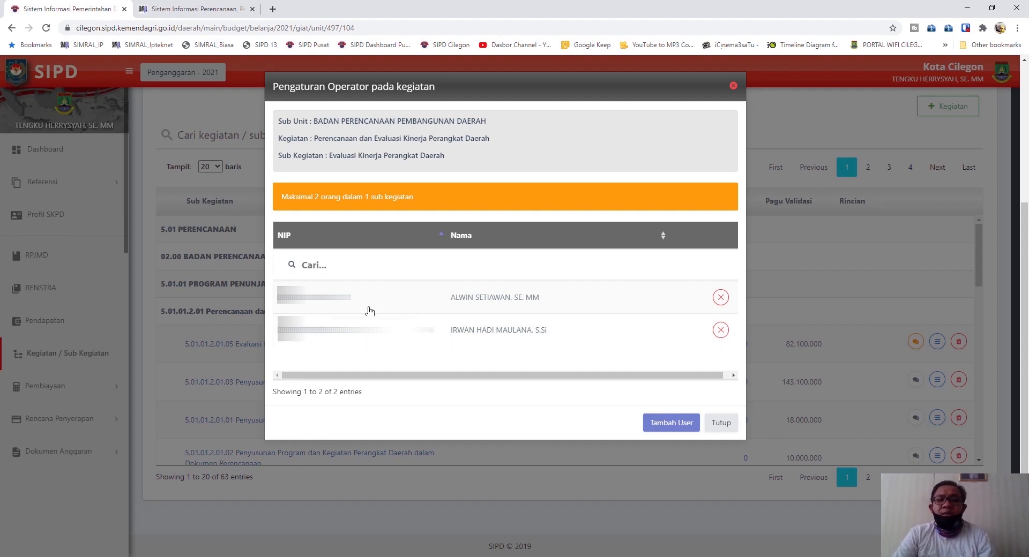
drag(358, 298, 265, 302)
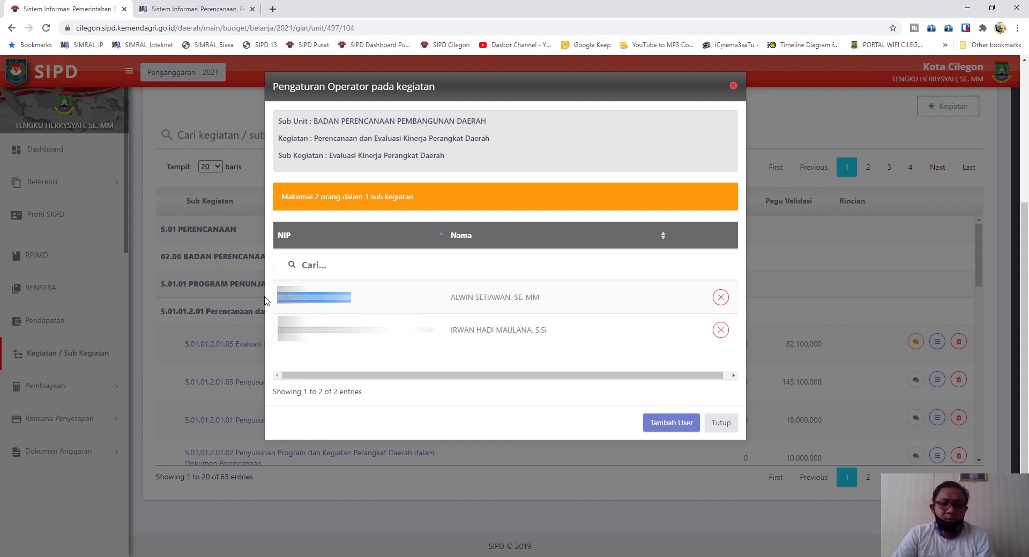
click(738, 422)
- Log out and log in to Sistem Informasi Keuangan Daerah with the assigned operator's account, entering the account password
click(1000, 72)
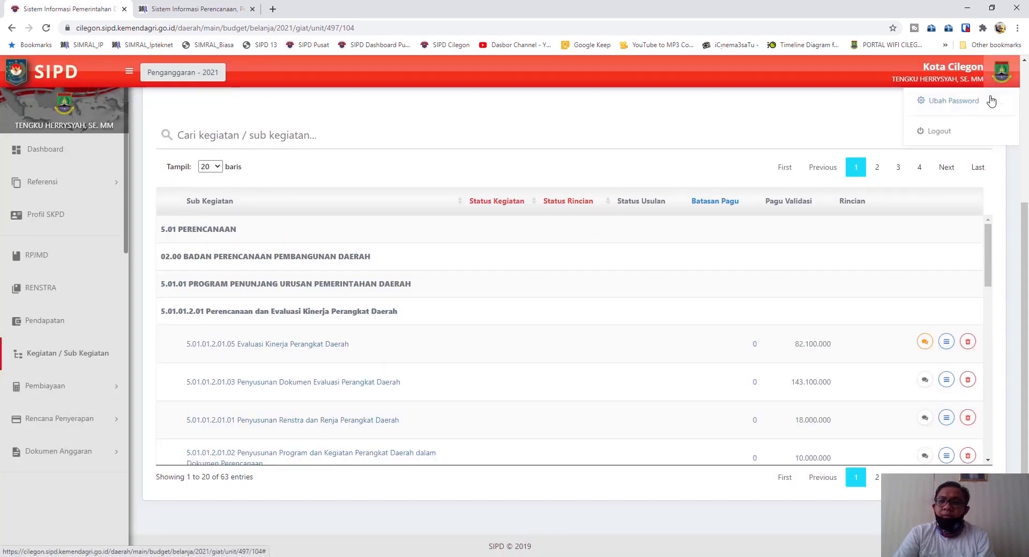
click(970, 134)
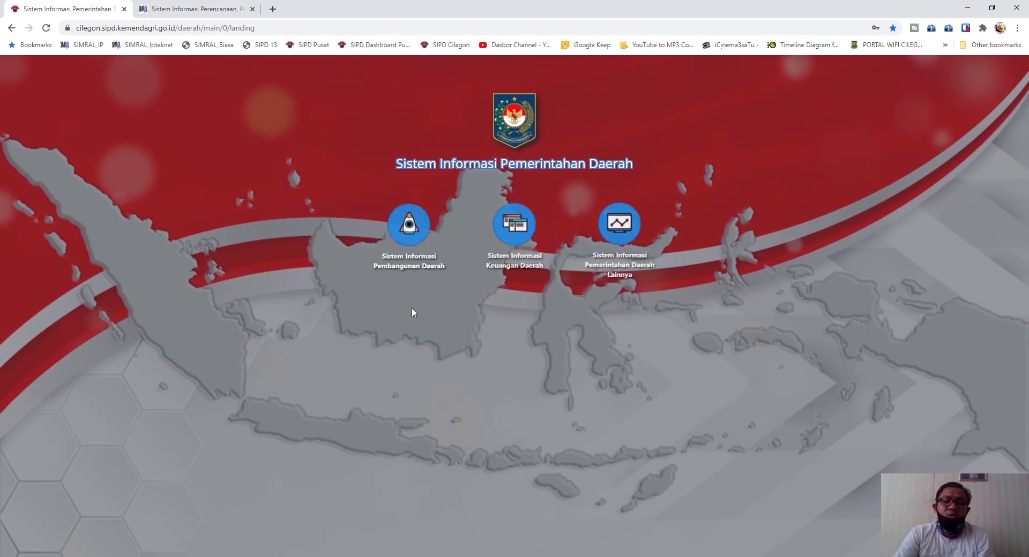
click(506, 236)
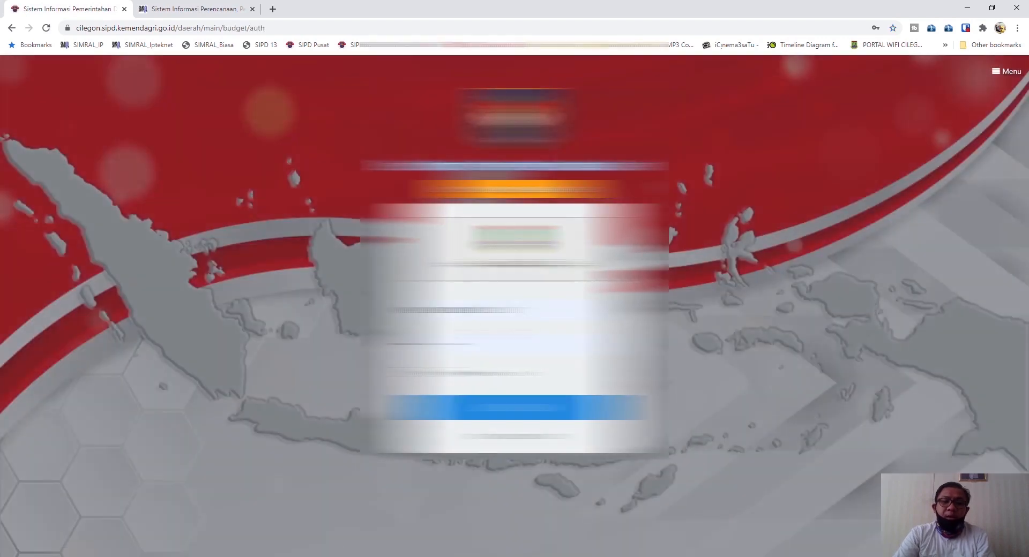
key(Tab)
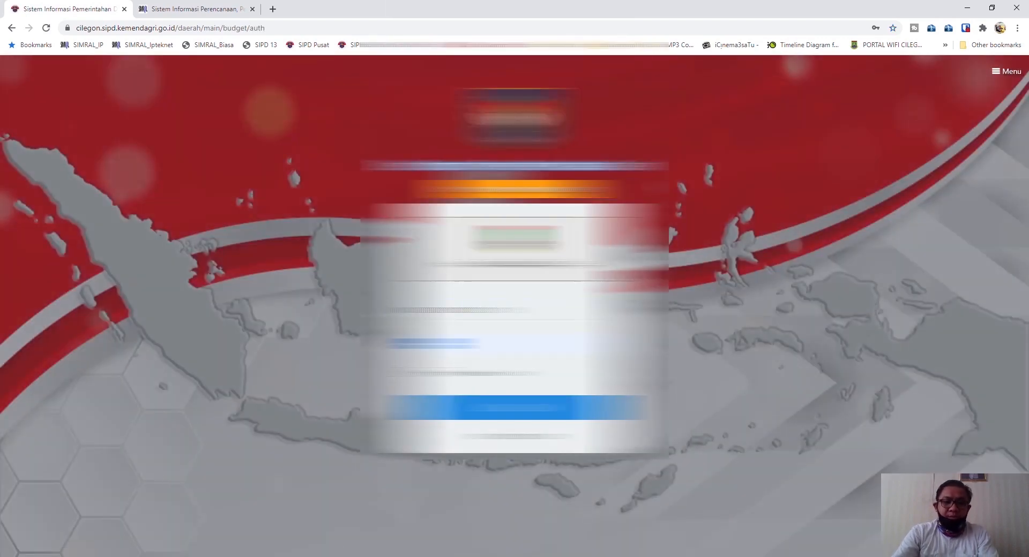
key(BackSpace)
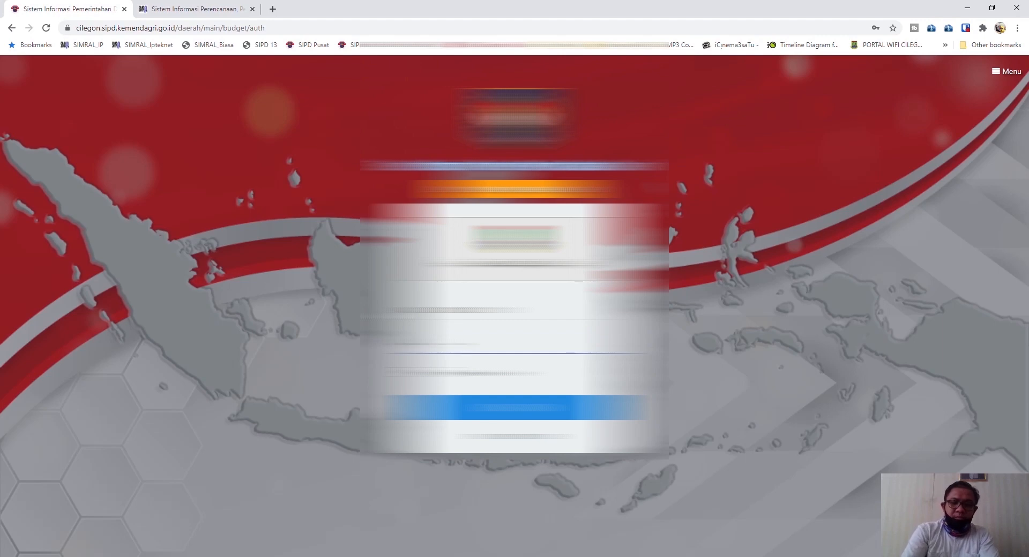
key(Return)
key(Return)
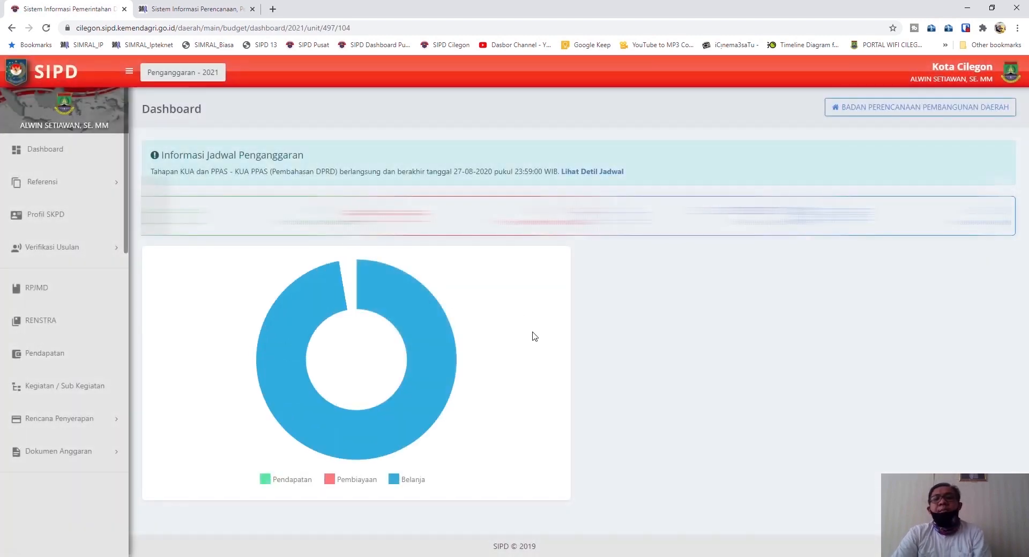
- From the Kegiatan / Sub Kegiatan list, view the Rincian of sub kegiatan 5.01.01.2.03.28 Pemeliharaan Rutin/Berkala Gedung Kantor, then return to the list
click(89, 398)
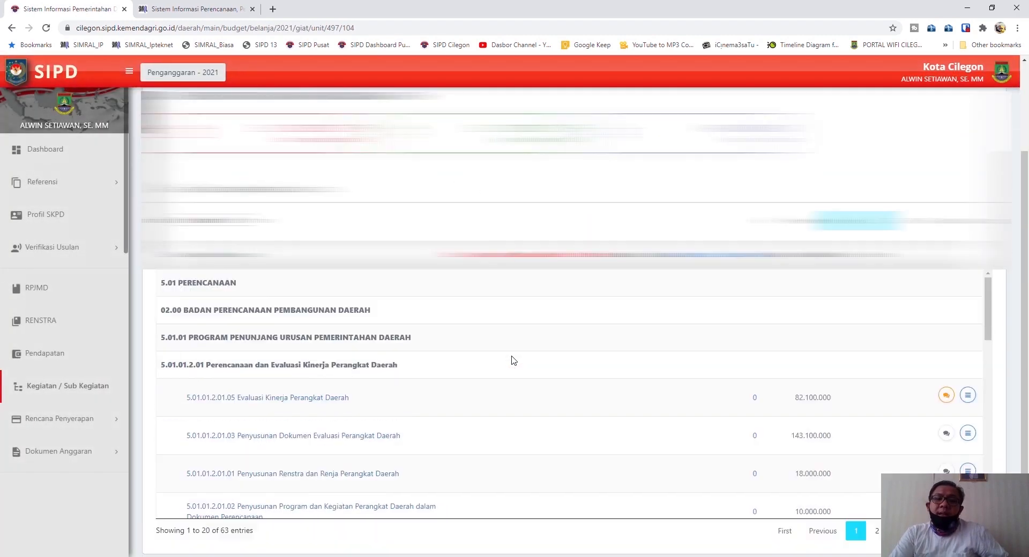
scroll(509, 362, down, 2)
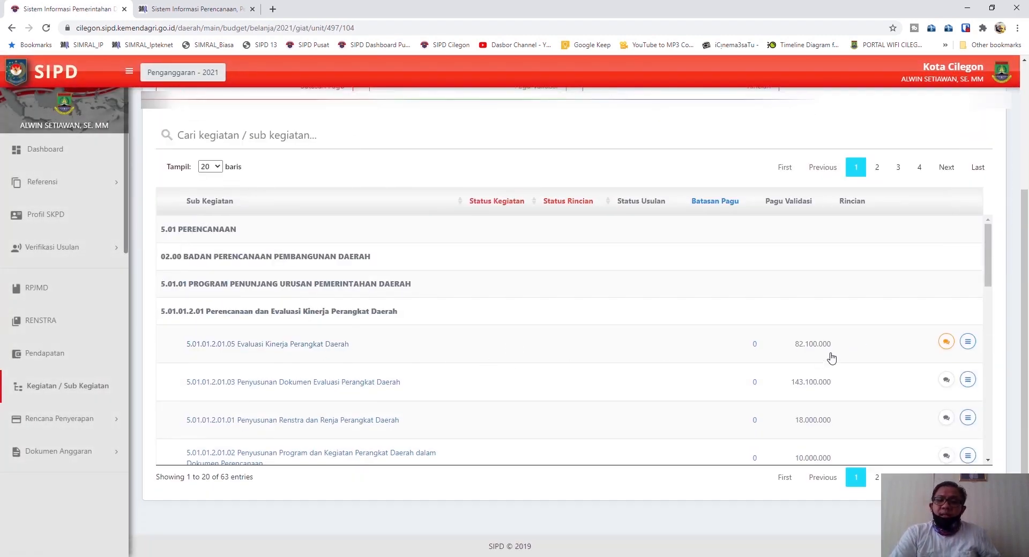
scroll(617, 375, down, 6)
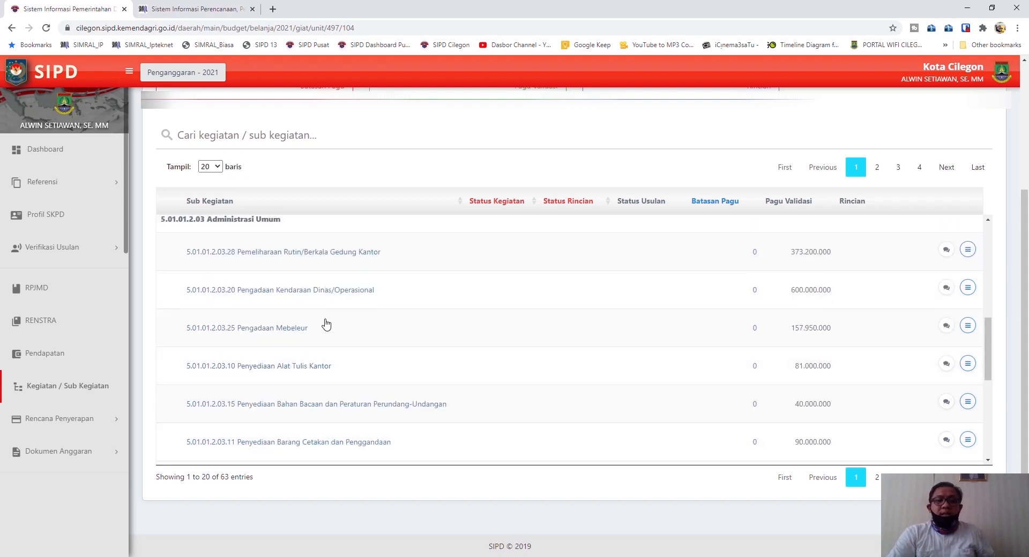
click(968, 249)
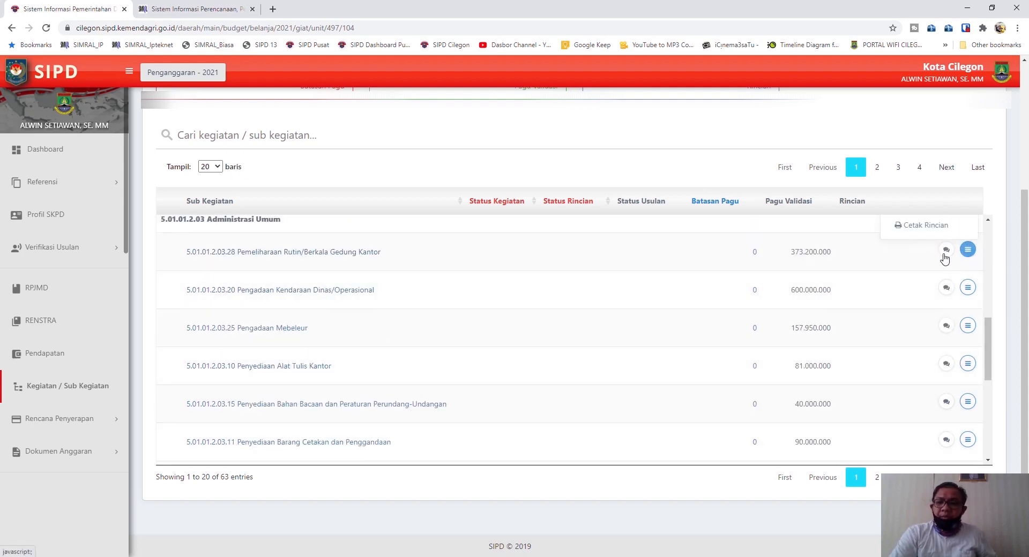
scroll(922, 316, up, 2)
click(927, 301)
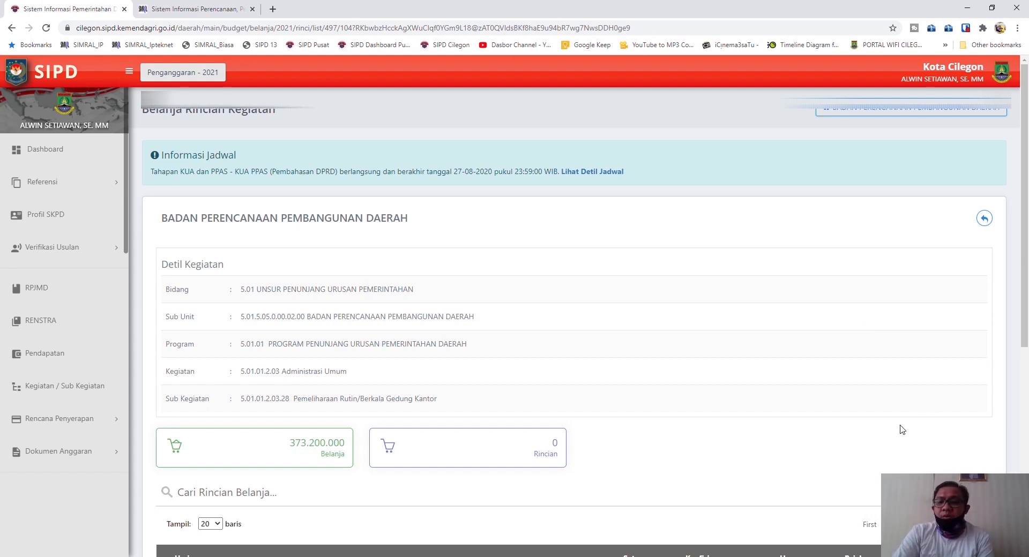
click(983, 219)
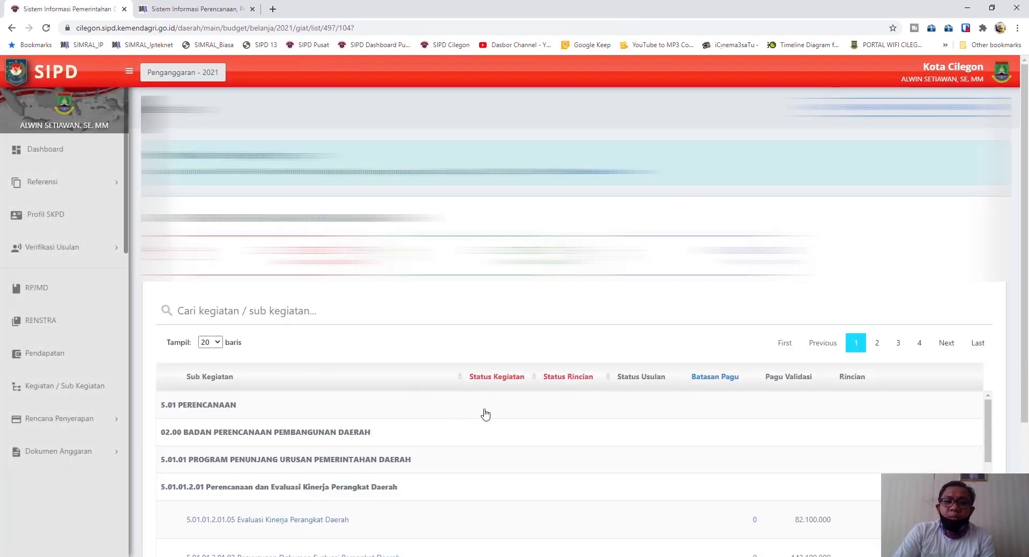
- Open the Detil Rincian of sub kegiatan 5.01.01.2.01.05 Evaluasi Kinerja Perangkat Daerah and look over its Rincian Belanja table
scroll(485, 414, down, 2)
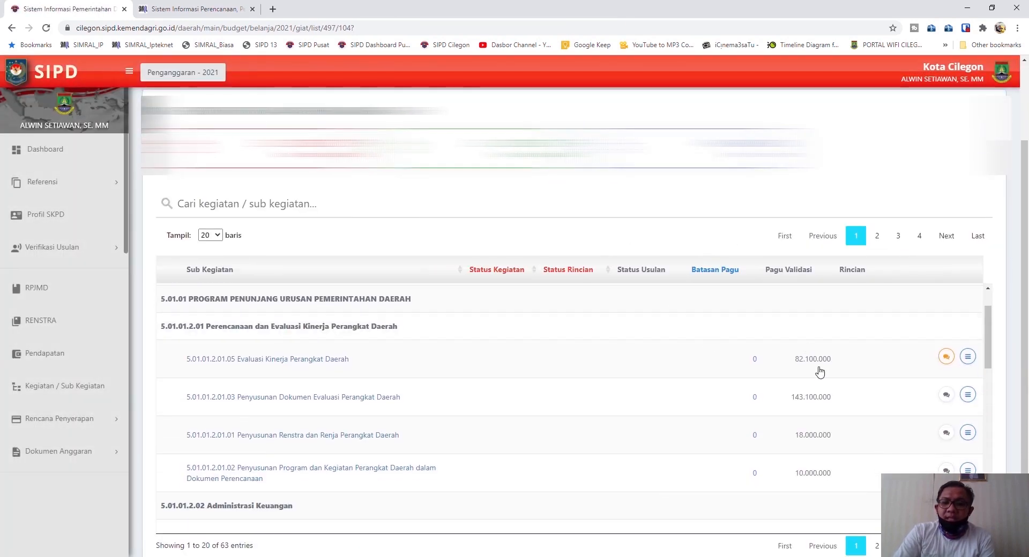
click(968, 358)
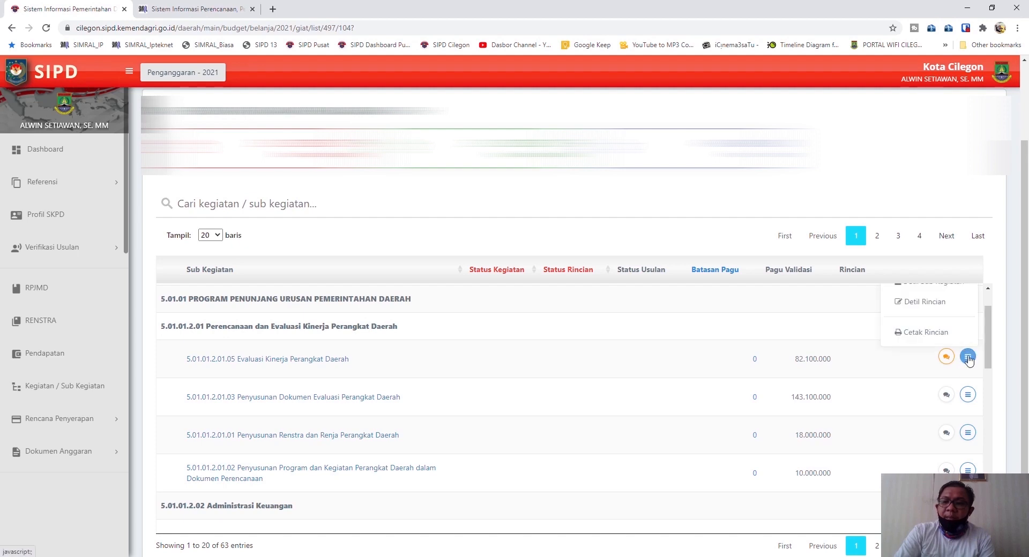
click(946, 307)
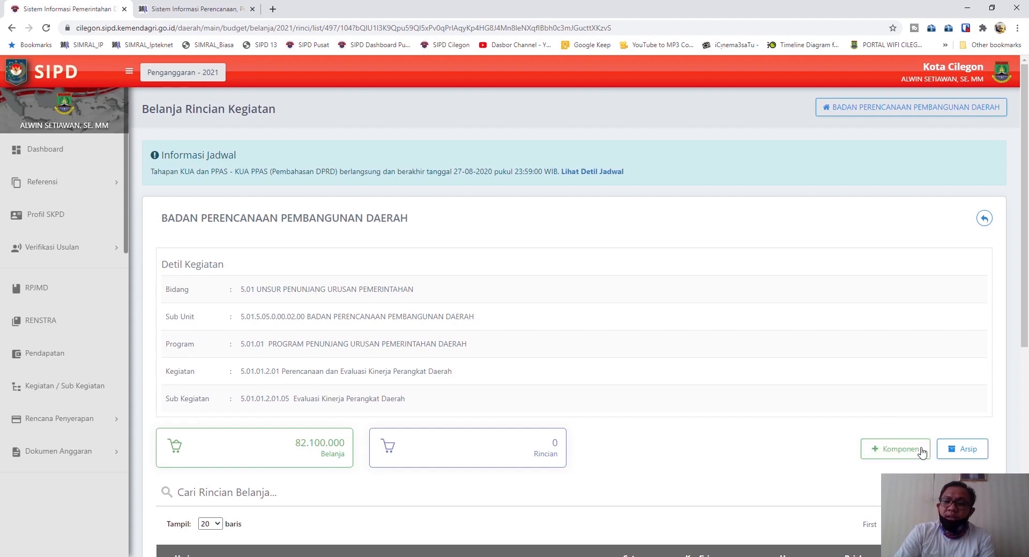
scroll(836, 396, down, 3)
scroll(852, 401, down, 1)
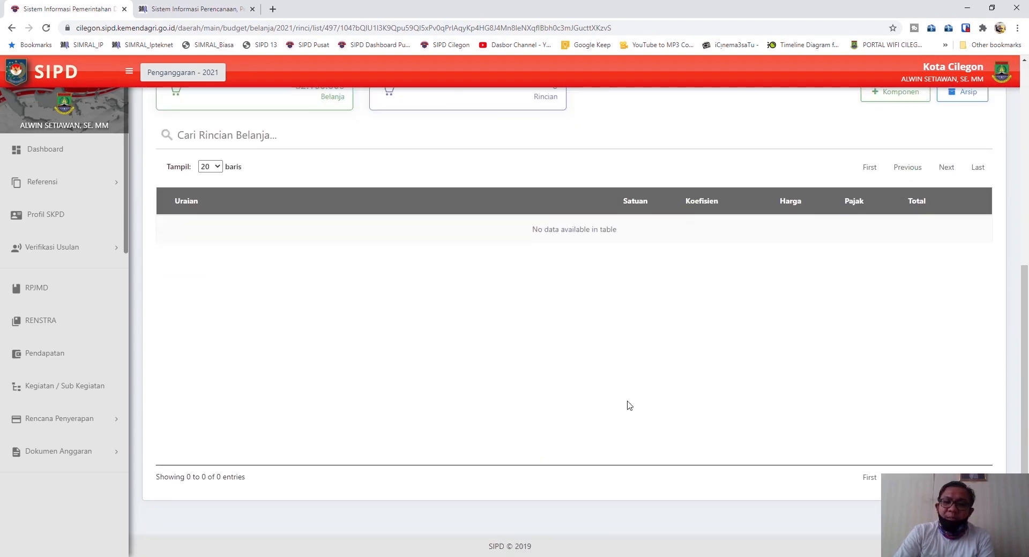
scroll(590, 349, up, 5)
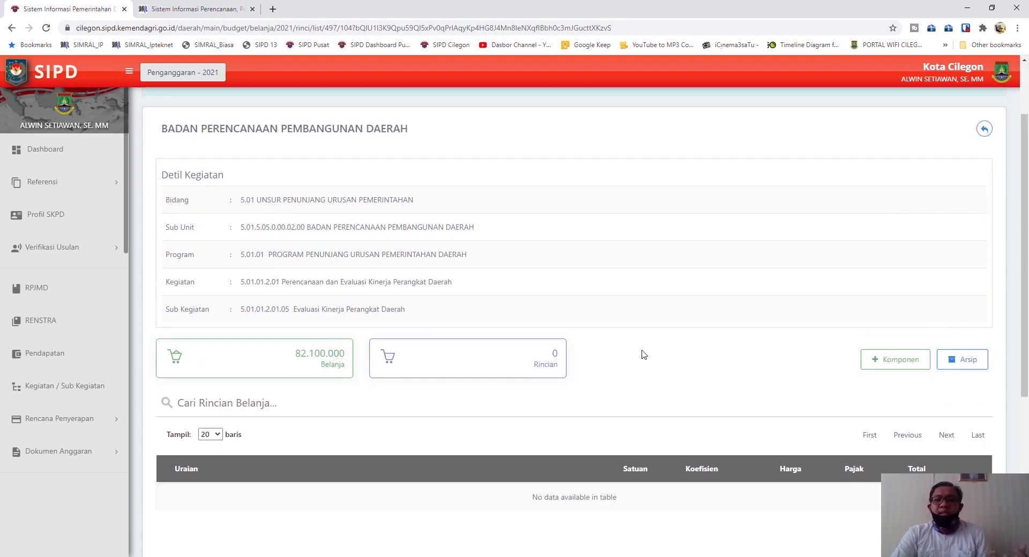
- Open the component entry form for sub kegiatan 5.01.02.2.01.01 Koordinasi Penyusunan Dokumen Perencanaan Pembangunan Daerah
click(896, 370)
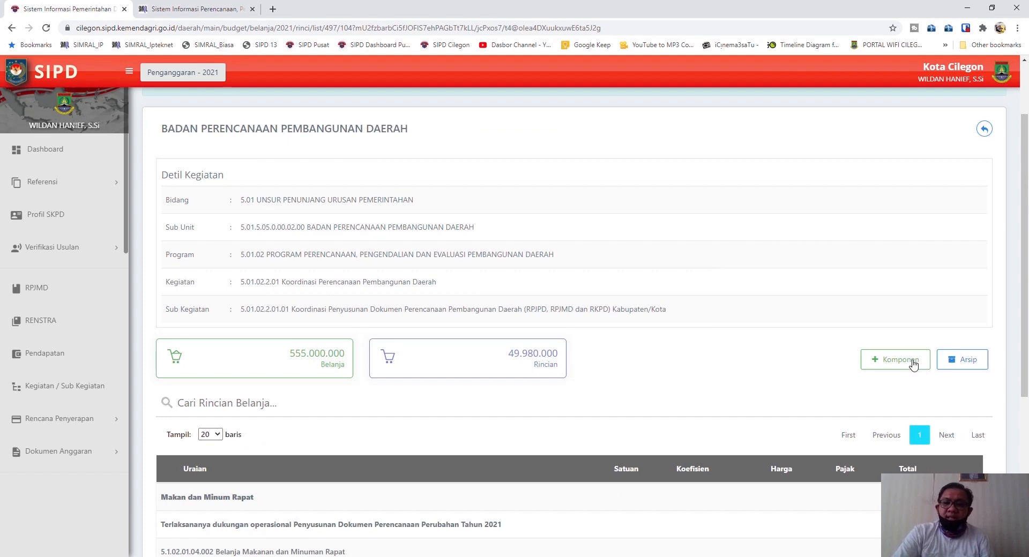
click(895, 375)
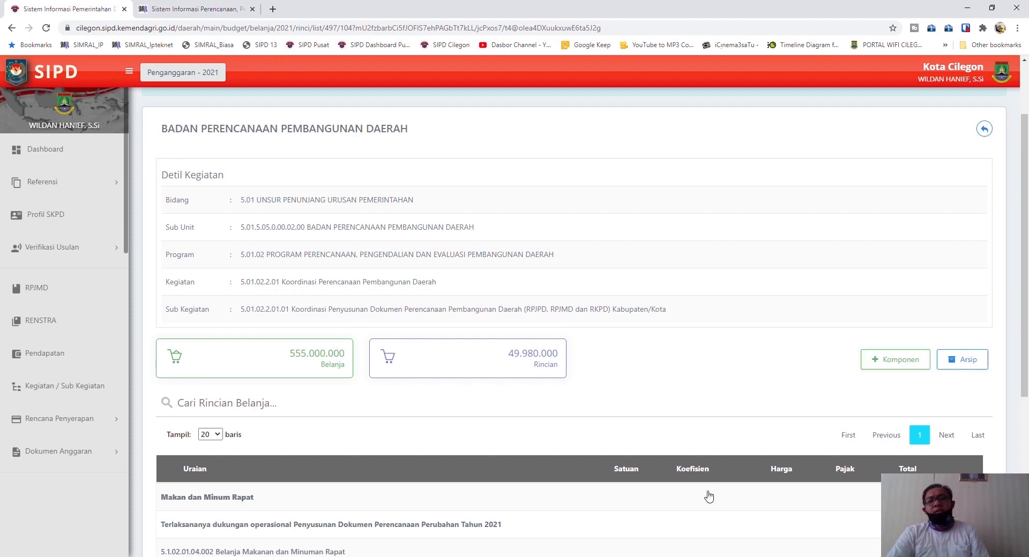
scroll(710, 488, down, 3)
scroll(743, 393, up, 5)
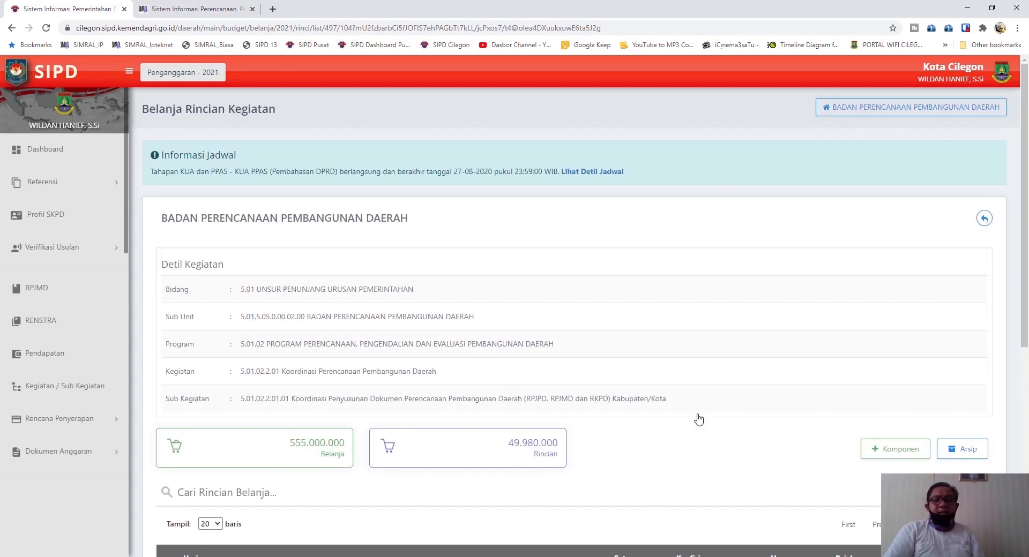
click(892, 450)
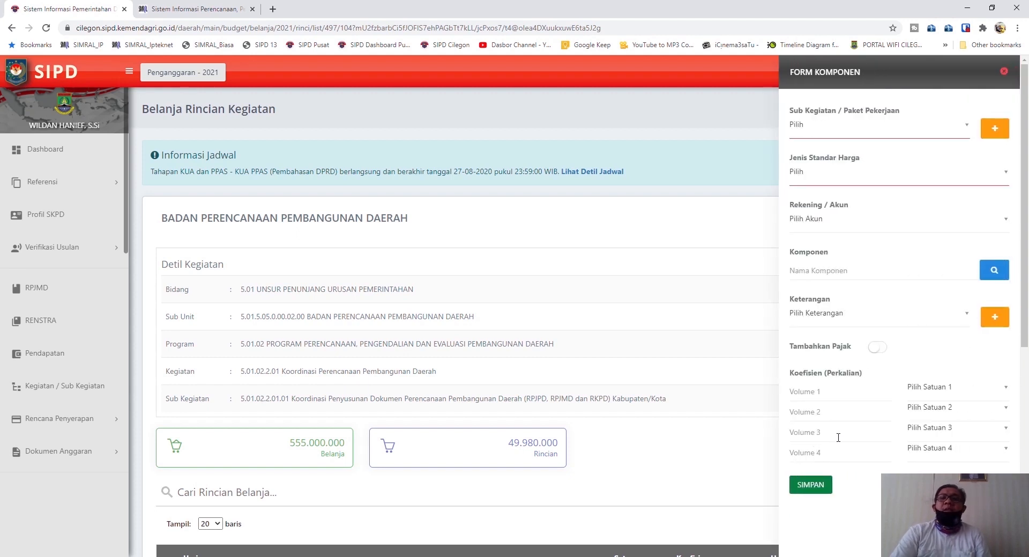
- Look through the Sub Kegiatan / Paket Pekerjaan choices, briefly select Makan dan Minum Rapat, and reset the choice to Pilih
click(840, 130)
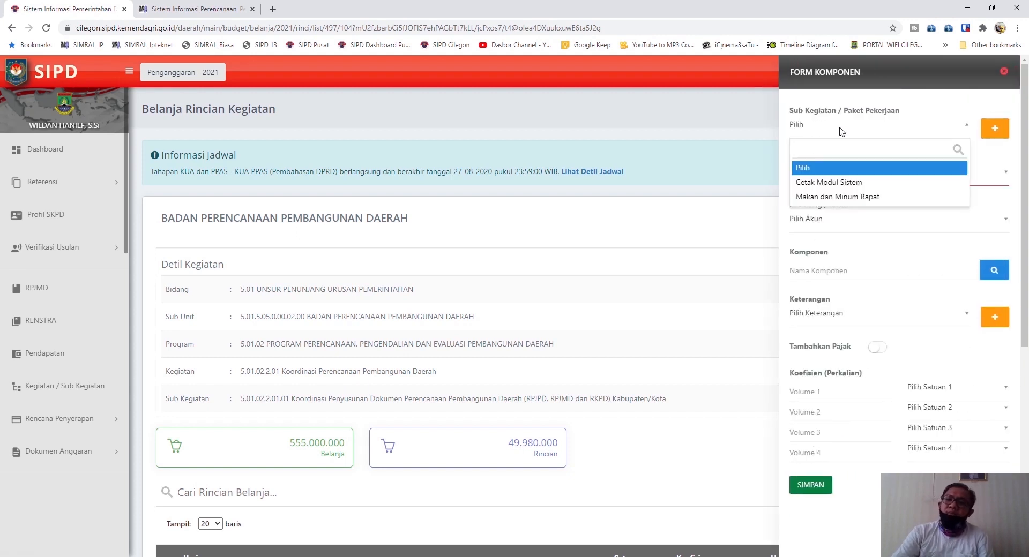
click(840, 130)
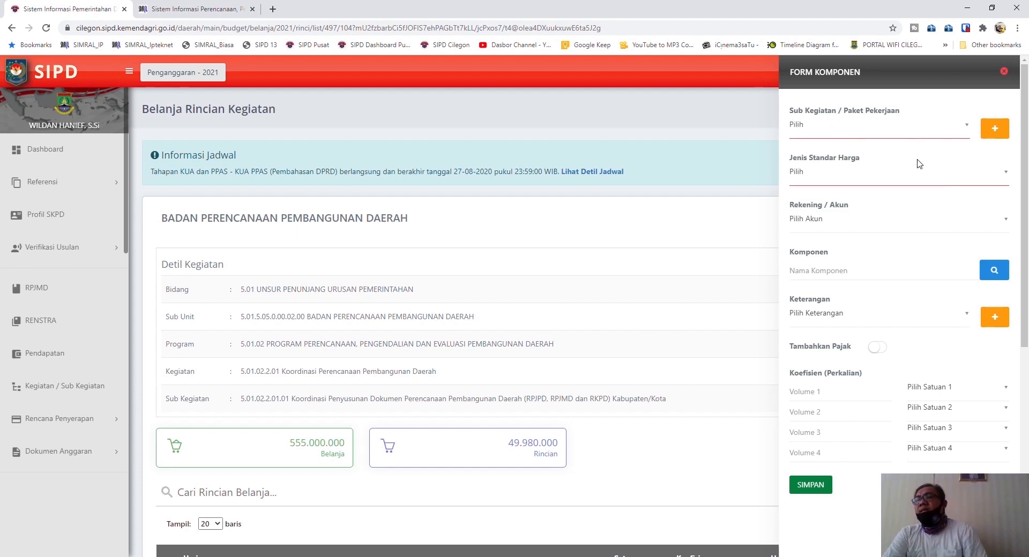
click(885, 130)
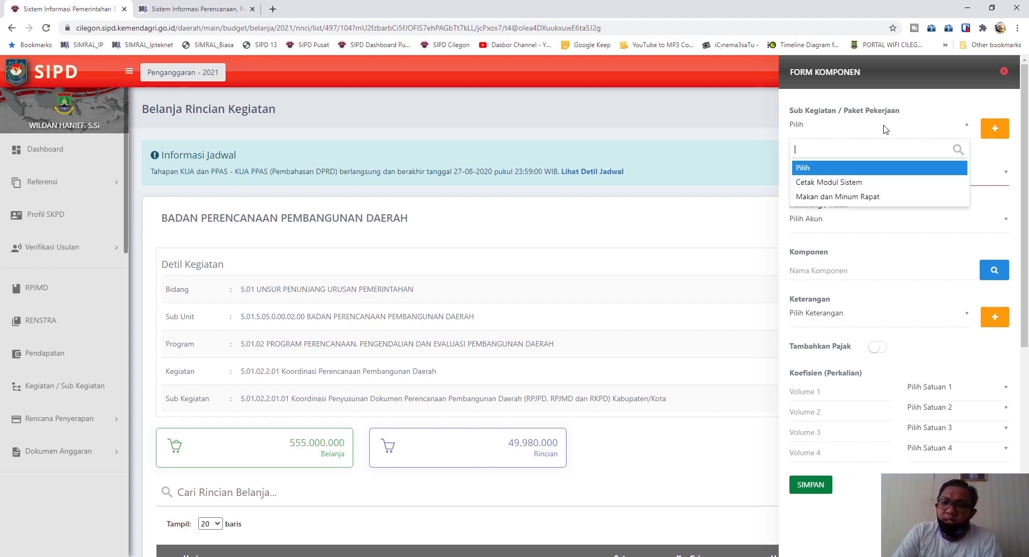
click(899, 106)
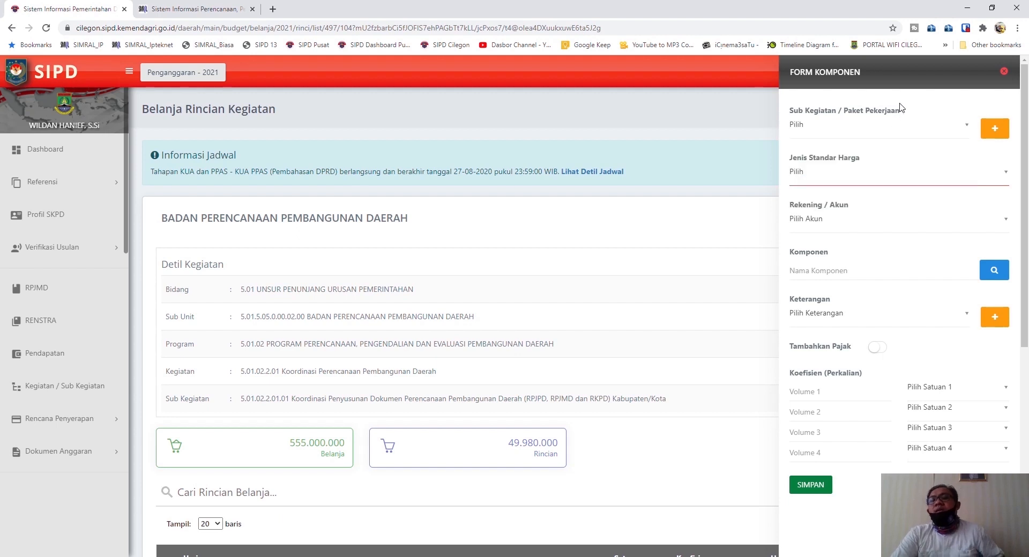
click(960, 129)
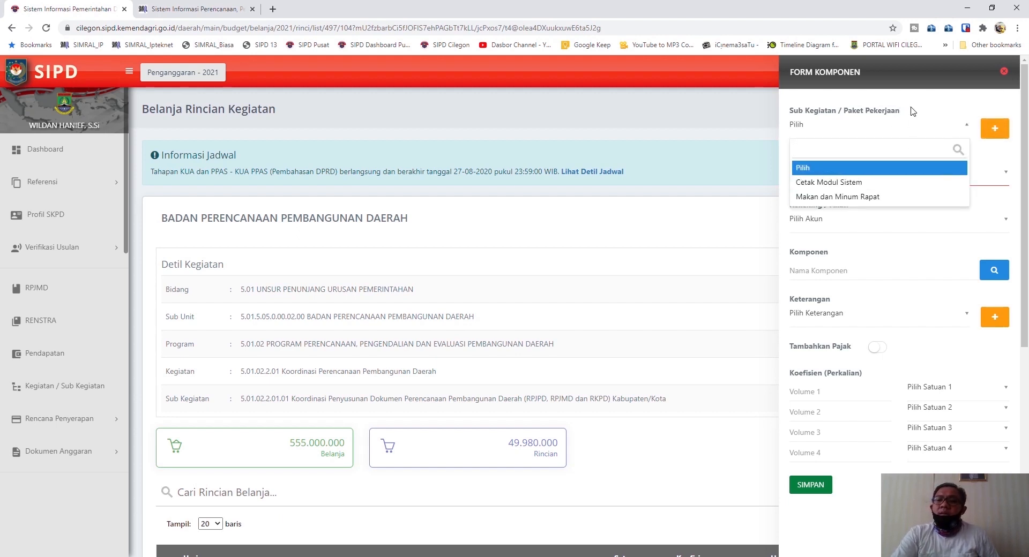
click(902, 196)
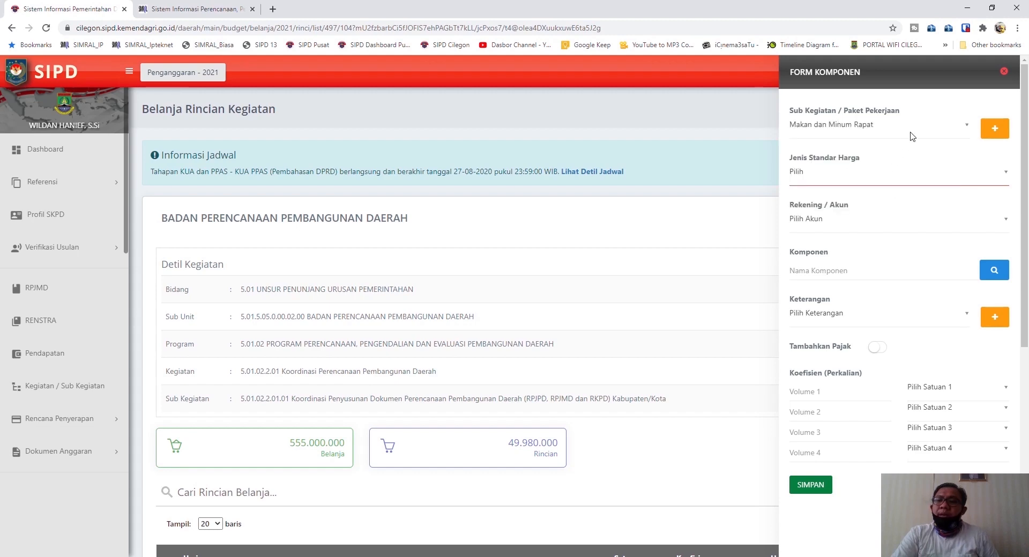
click(912, 127)
click(889, 169)
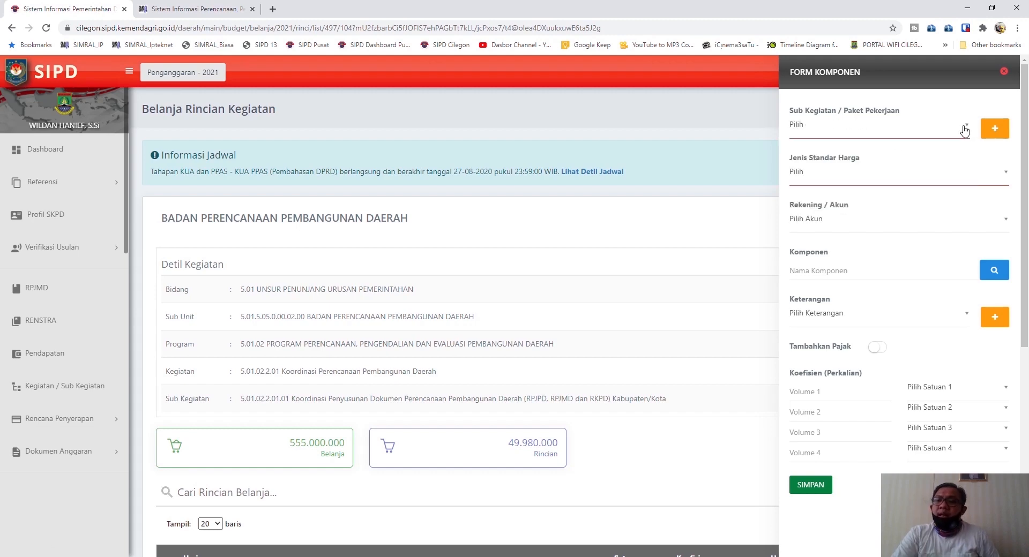
- Start a new Sub Kegiatan / Paket Pekerjaan entry with the category Non Pemaketan Pekerjaan
click(1000, 129)
click(456, 141)
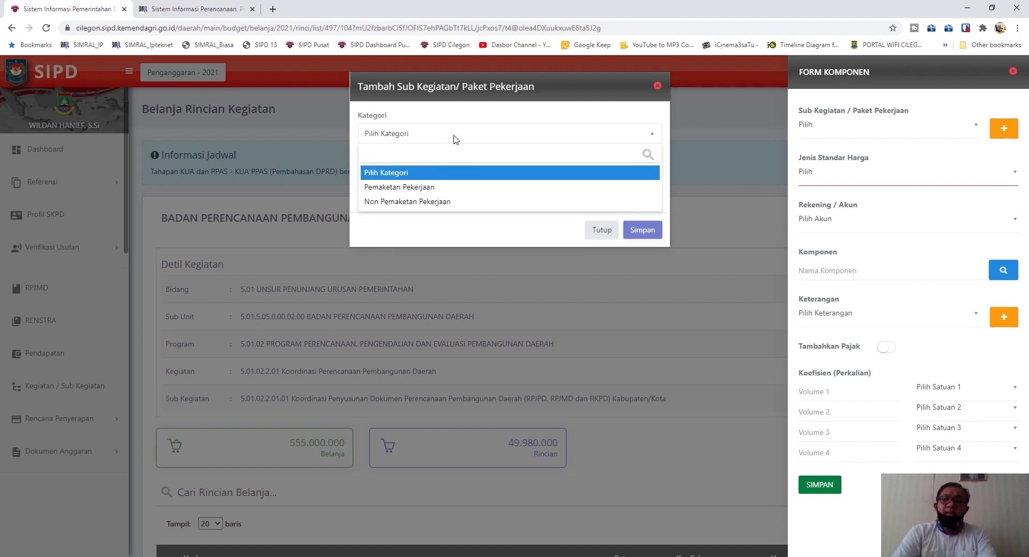
click(442, 202)
click(407, 178)
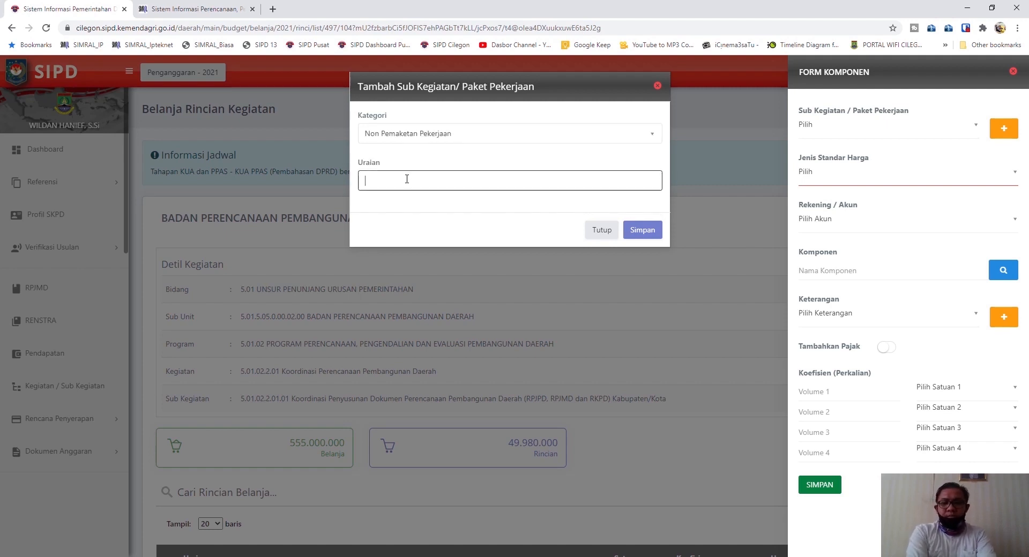
text(Bel)
key(BackSpace)
key(BackSpace)
key(BackSpace)
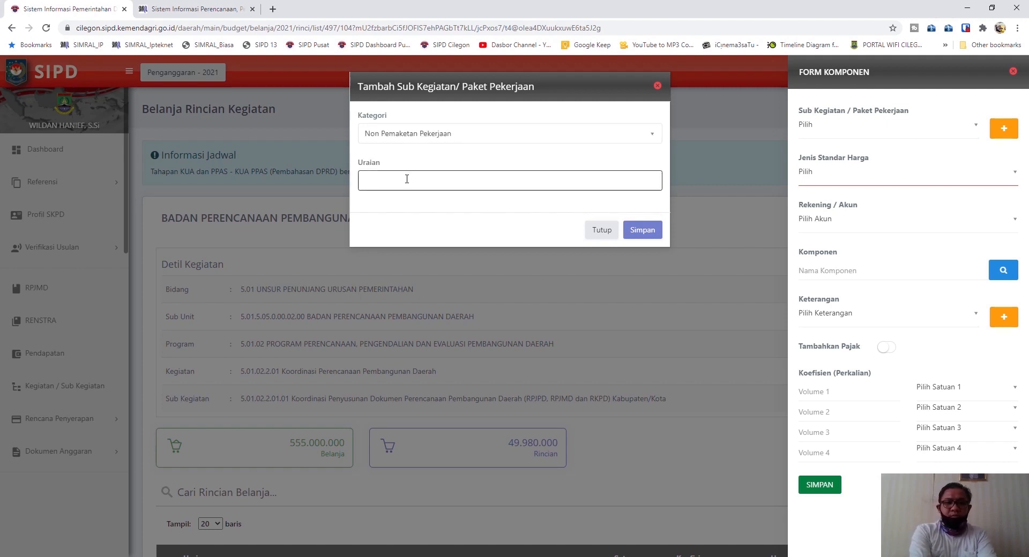
text(Pemaketan Alat)
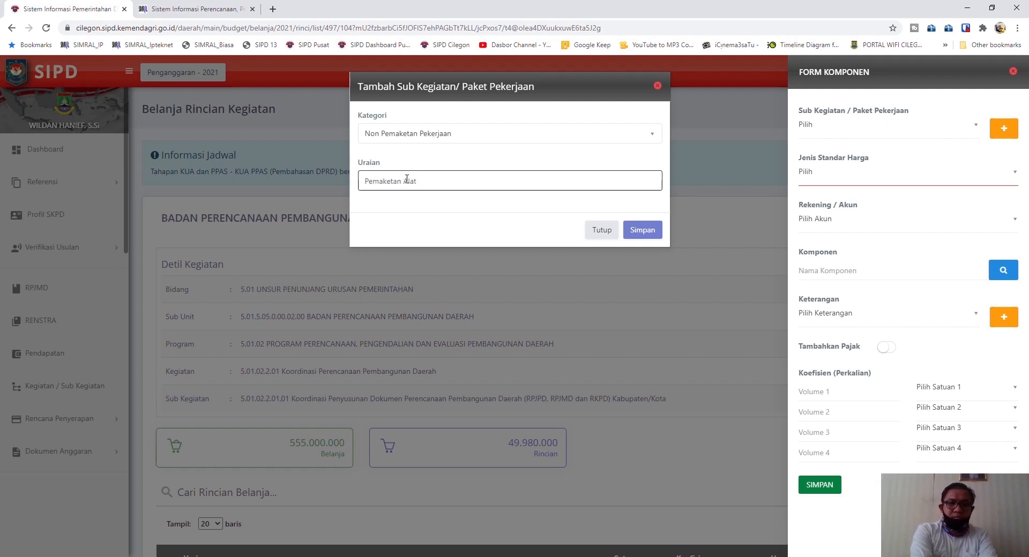
key(BackSpace)
key(BackSpace)
key(BackSpace)
key(BackSpace)
key(BackSpace)
key(BackSpace)
key(BackSpace)
key(BackSpace)
key(BackSpace)
key(BackSpace)
key(BackSpace)
key(BackSpace)
key(BackSpace)
key(BackSpace)
key(BackSpace)
- Enter the uraian "Belanja Alt Tulis Kantor" for the new paket pekerjaan and save it
text(Belanja )
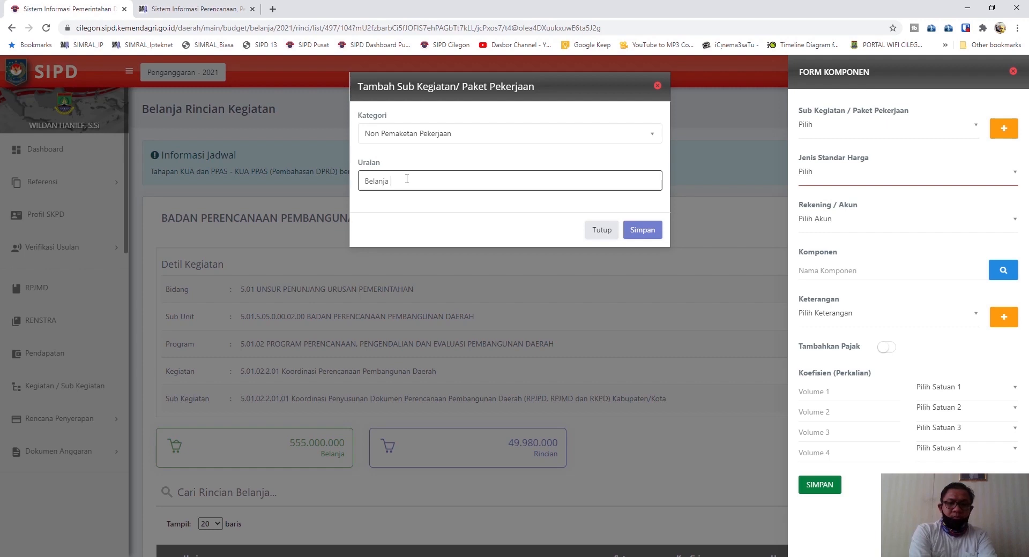
text(Alt Tulis K)
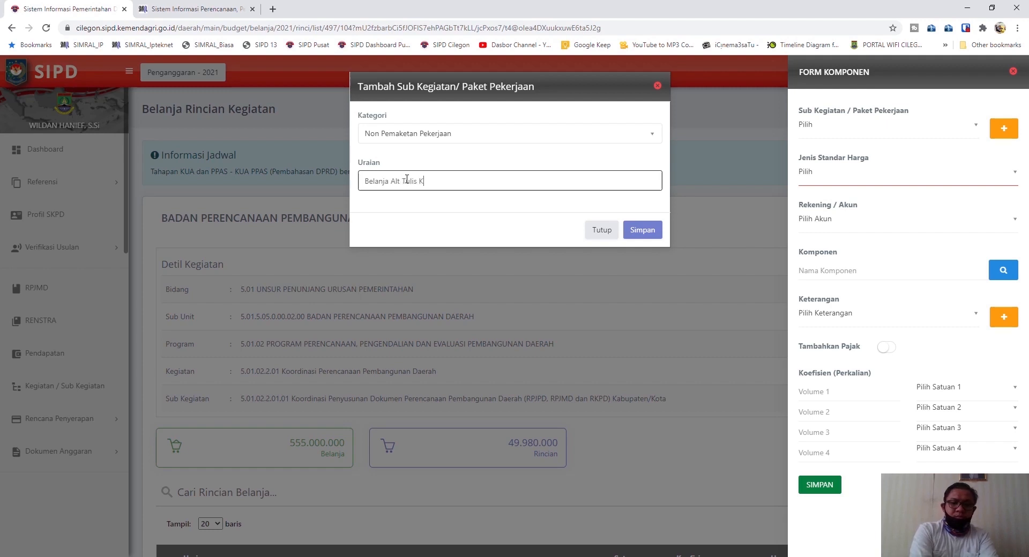
text(antor)
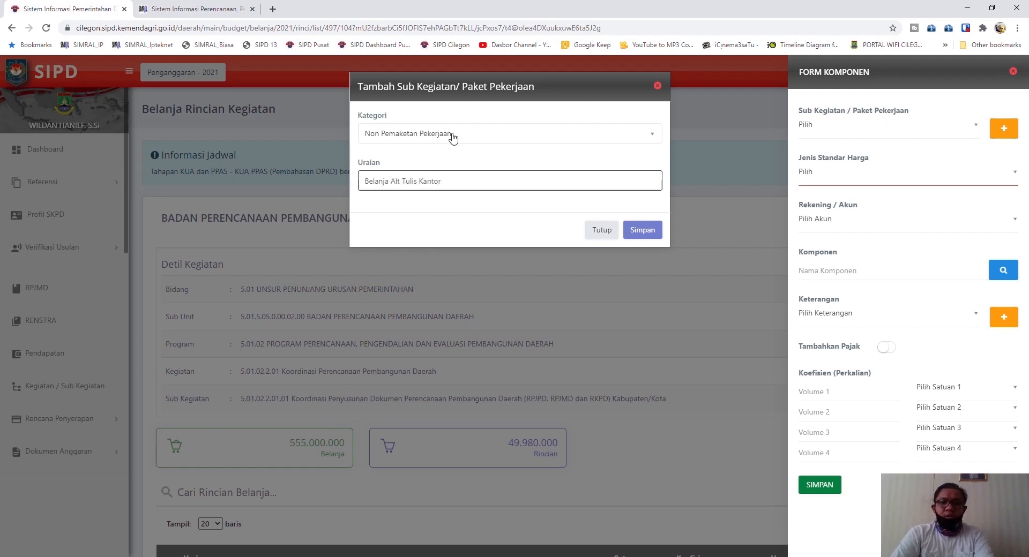
click(642, 231)
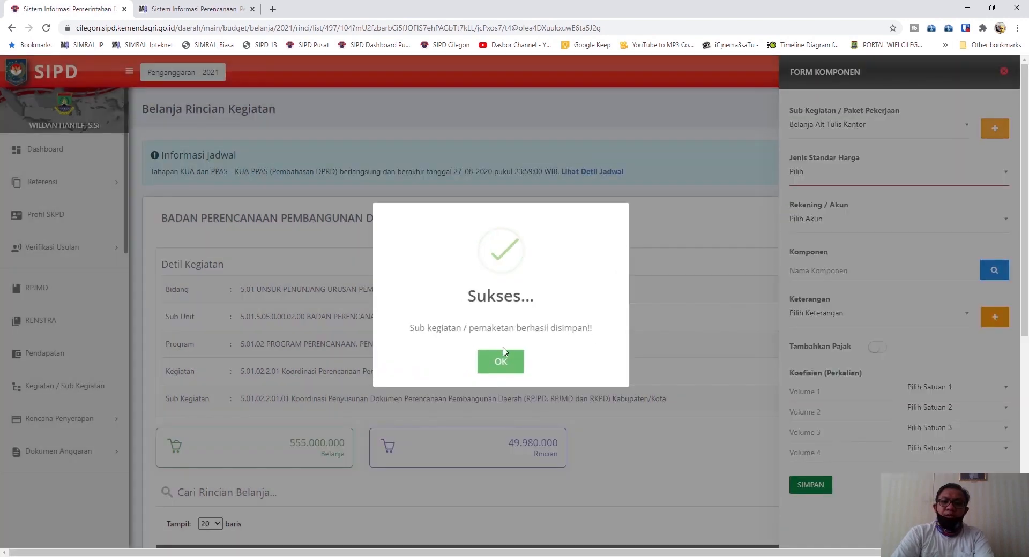
click(501, 369)
- Use Belanja Alat Tulis Kantor as the component's Sub Kegiatan / Paket Pekerjaan
click(848, 129)
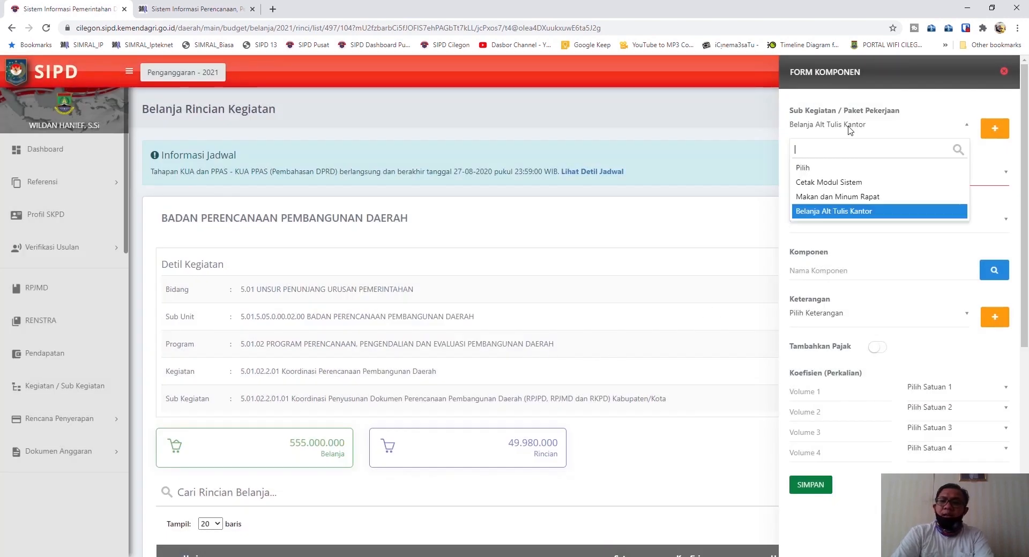
click(836, 212)
click(520, 363)
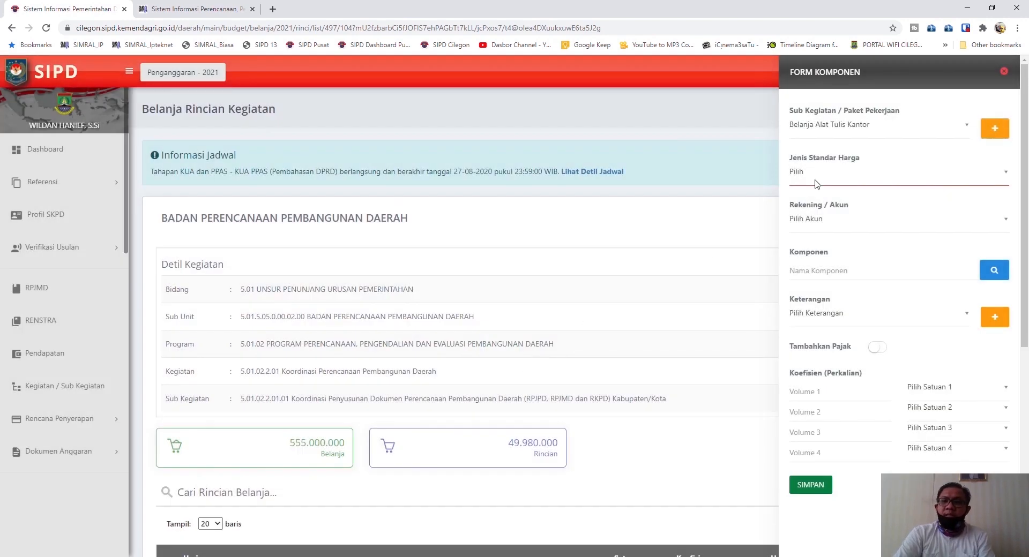
click(851, 129)
click(837, 232)
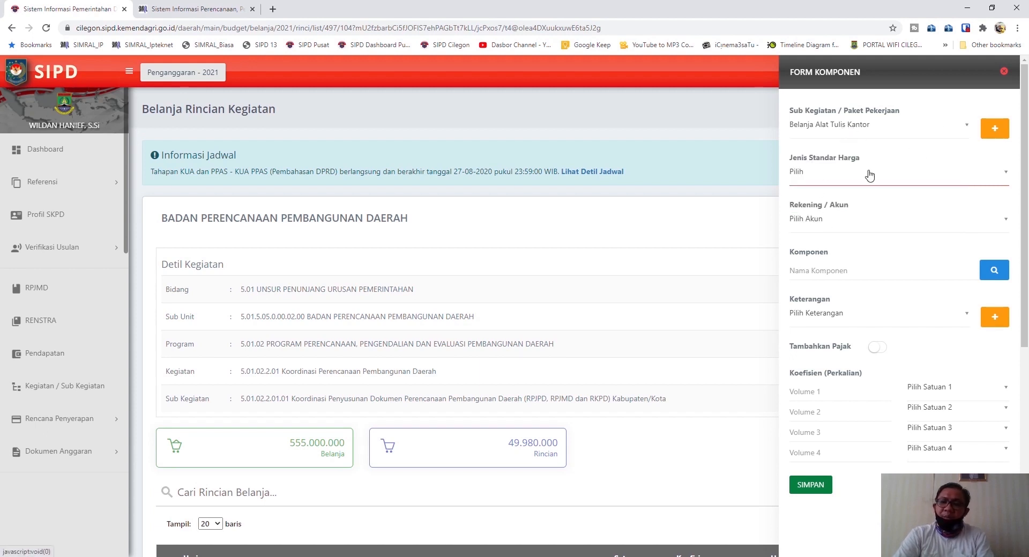
- Review the available Jenis Standar Harga options and set the component's price standard to SSH
click(821, 180)
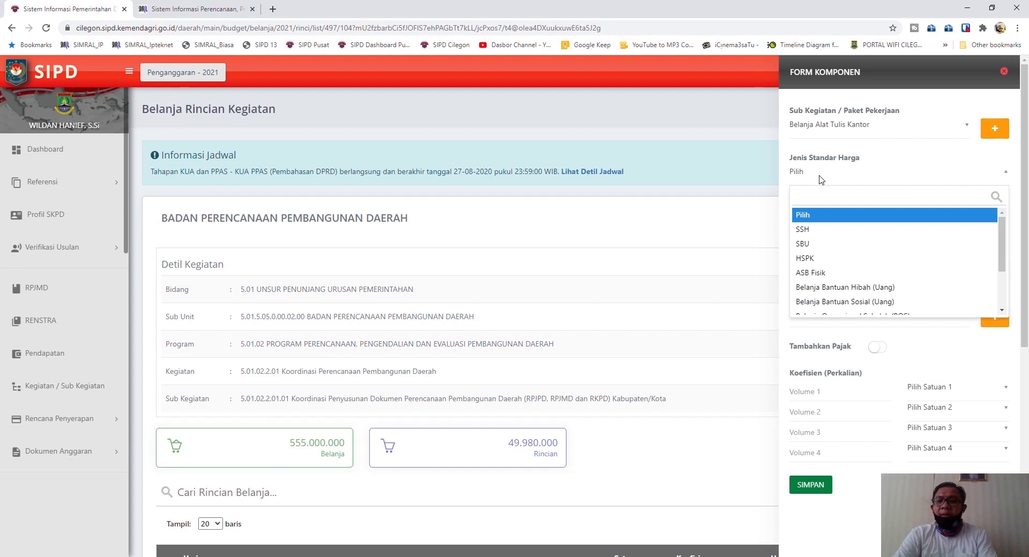
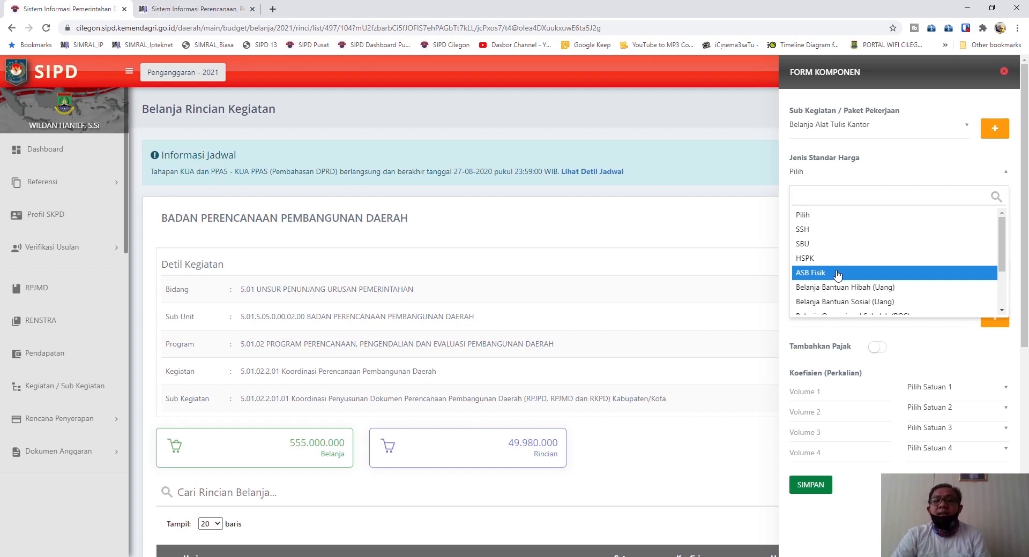
scroll(838, 275, down, 1)
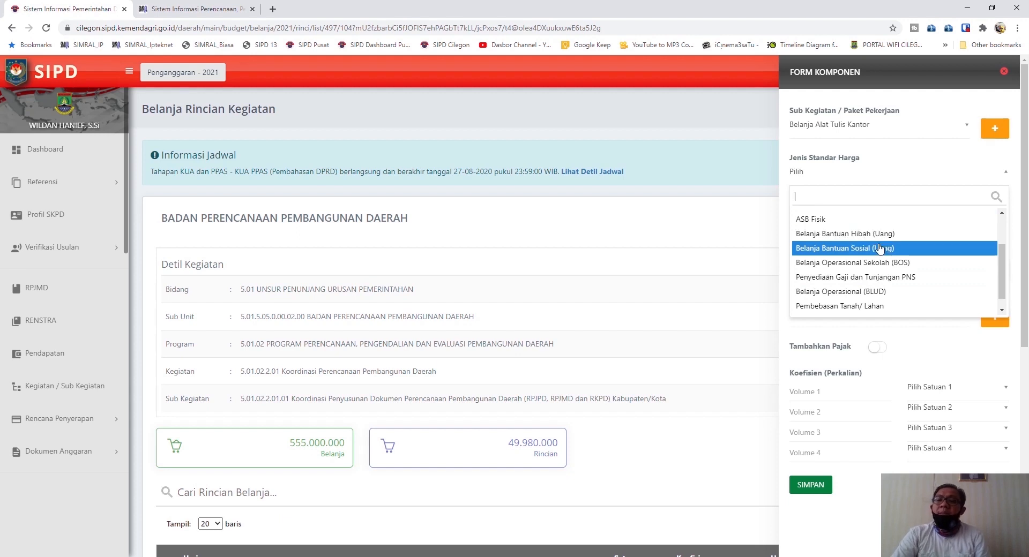
scroll(870, 284, down, 1)
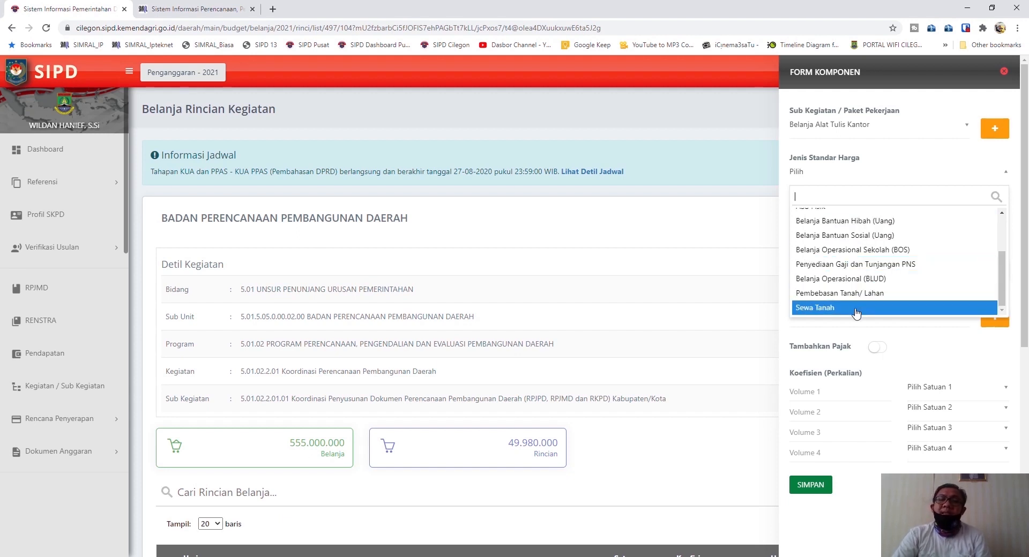
scroll(881, 278, up, 3)
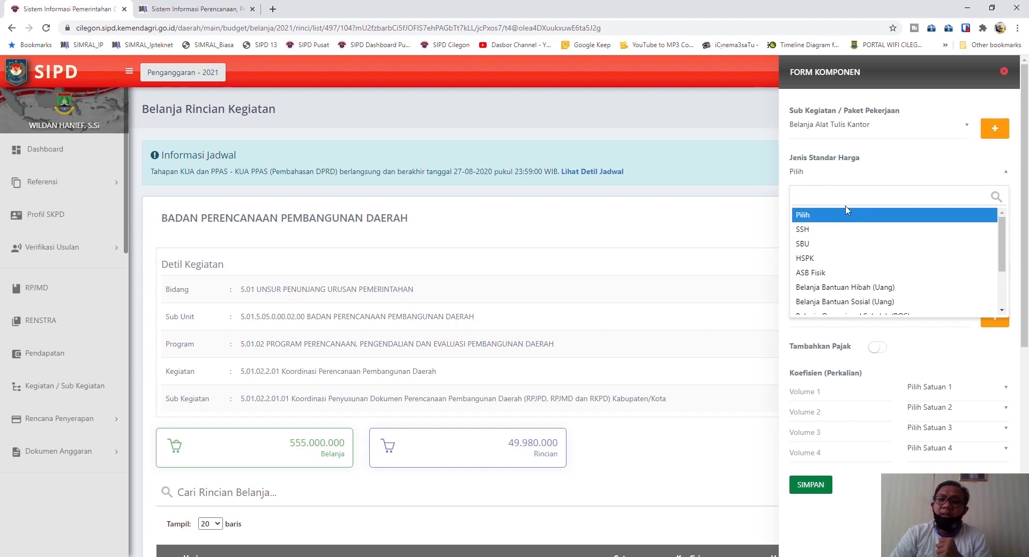
click(850, 230)
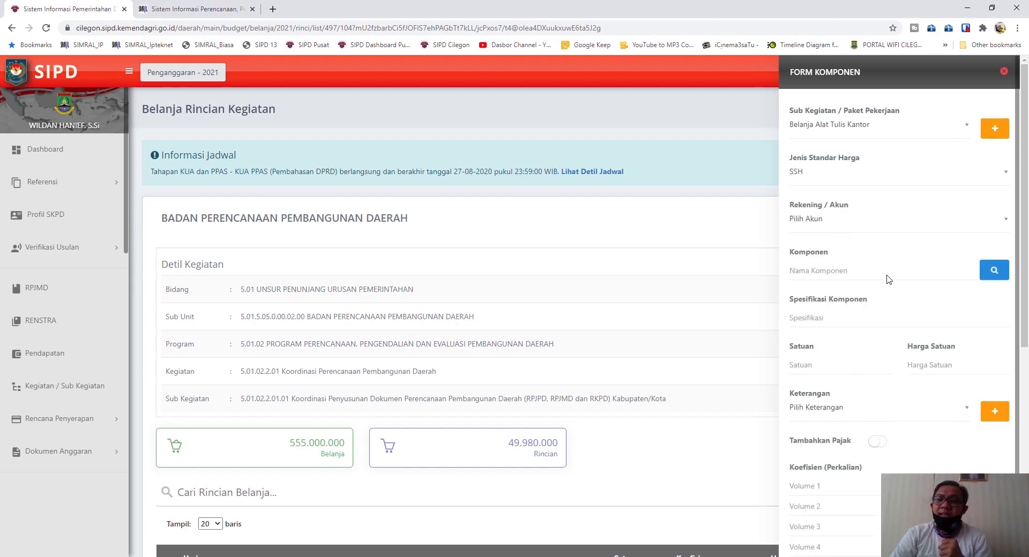
- Find "Alat Tu" among the accounts and set Rekening / Akun to 5.1.02.01.01.001 Belanja Alat Tulis Kantor
click(834, 223)
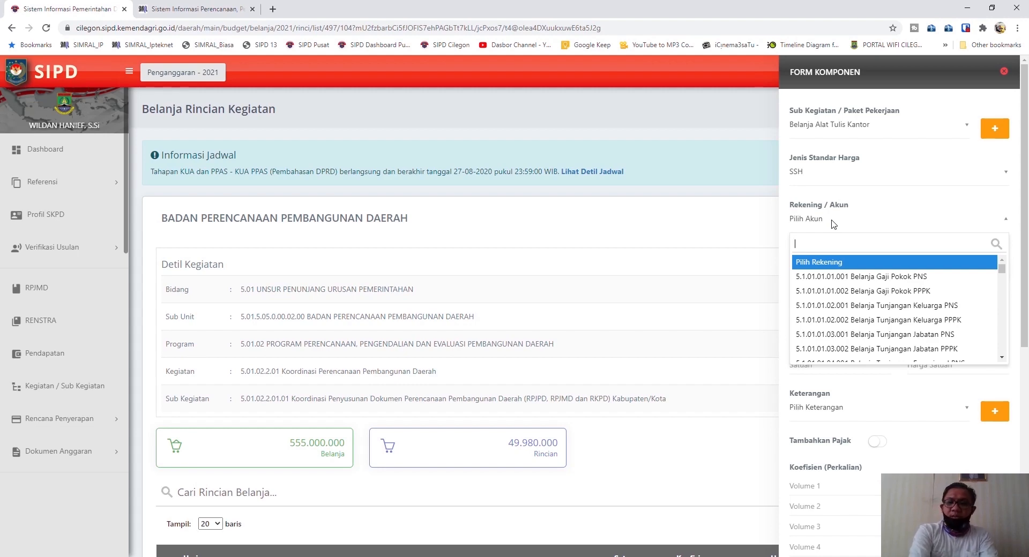
text(alat tu)
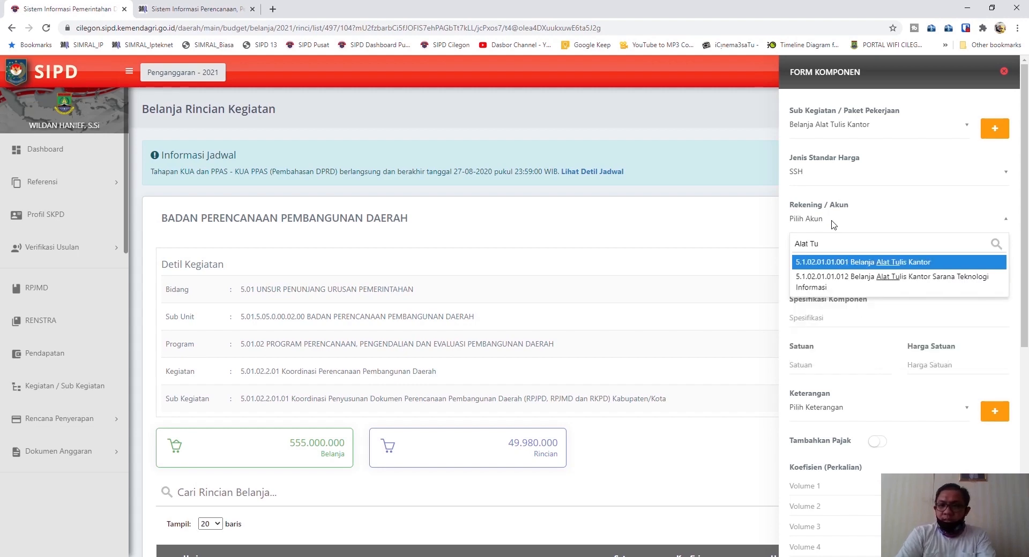
click(875, 265)
- Search the unit price data for "Kertas", choose the F4 paper sold per Rim as the component, and highlight its specification
click(991, 276)
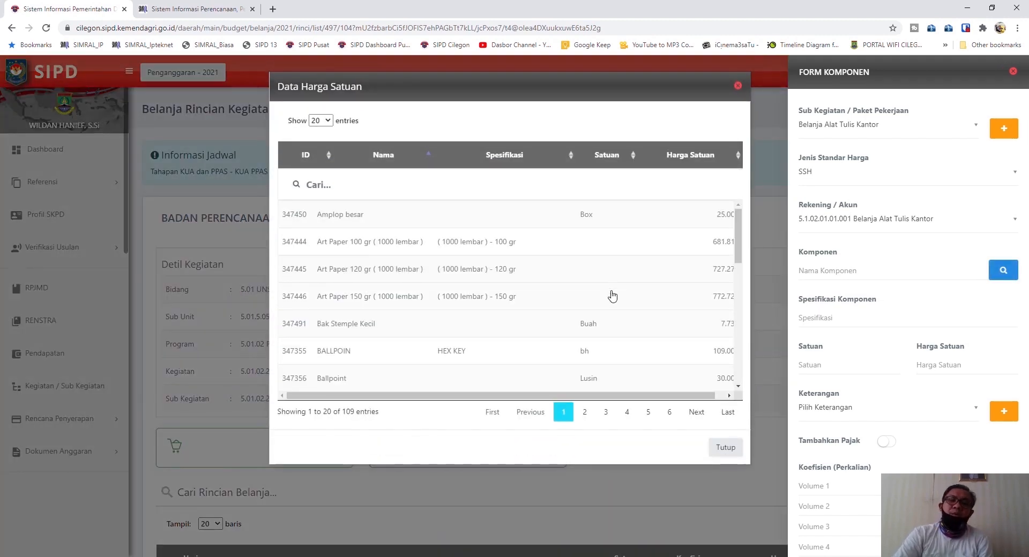
click(328, 181)
text(Kertas)
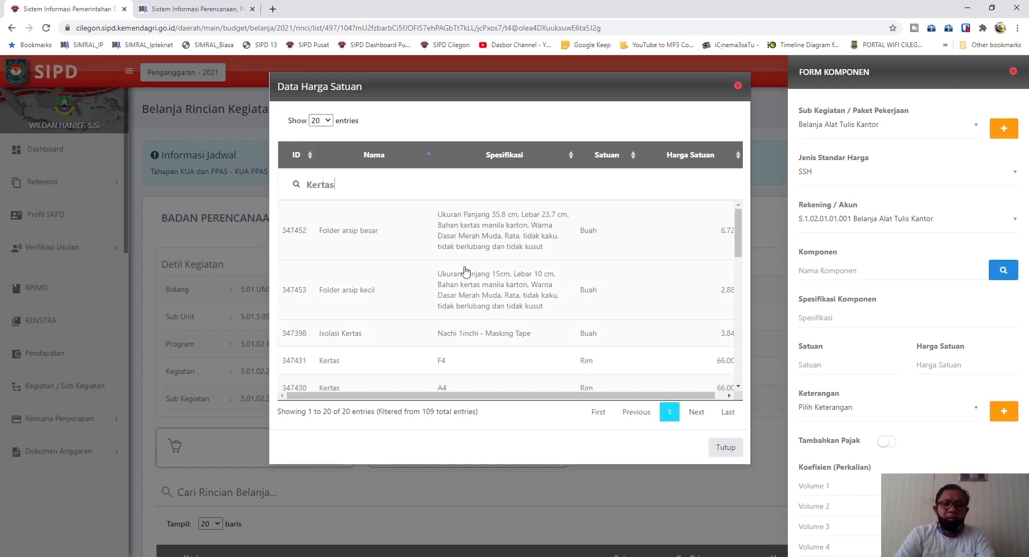
scroll(465, 273, down, 2)
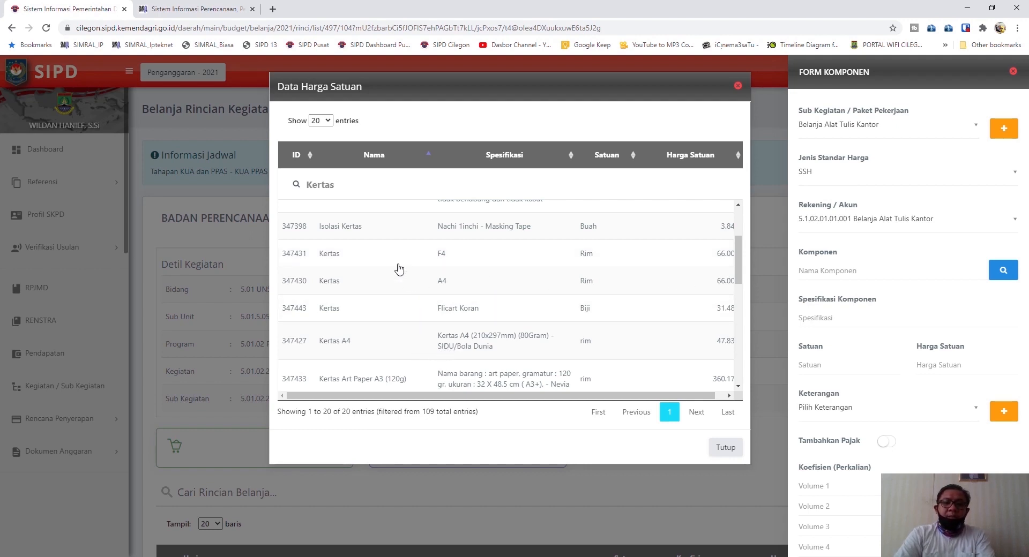
click(333, 257)
scroll(851, 272, down, 1)
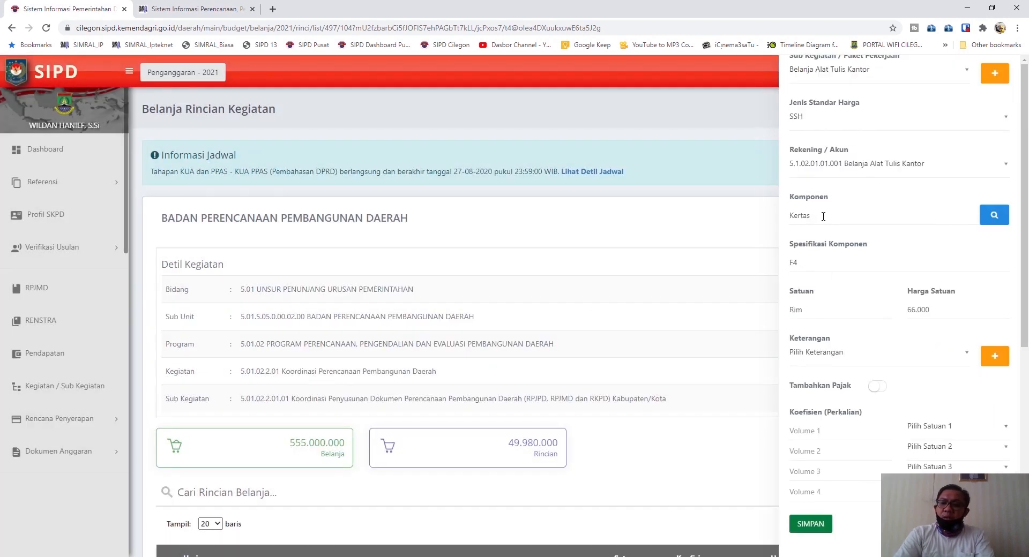
drag(813, 263, 787, 264)
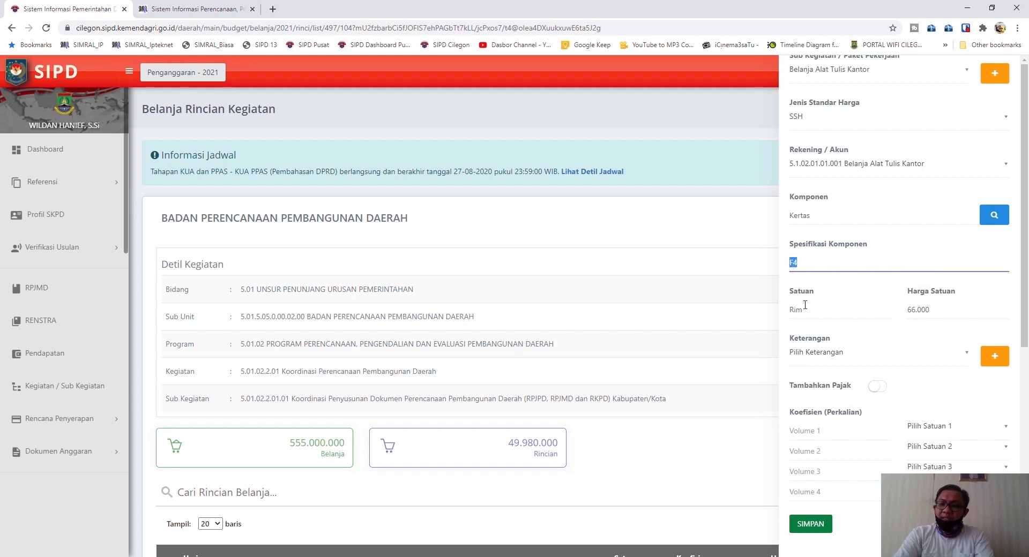
- Review the Kertas component's Harga Satuan and Satuan, and look at its Keterangan choices
double_click(933, 310)
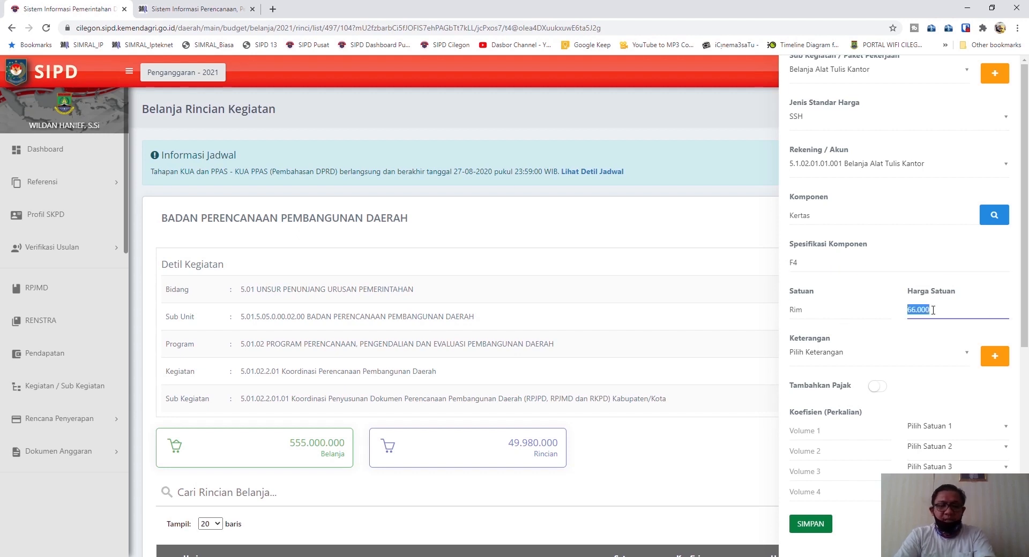
click(838, 314)
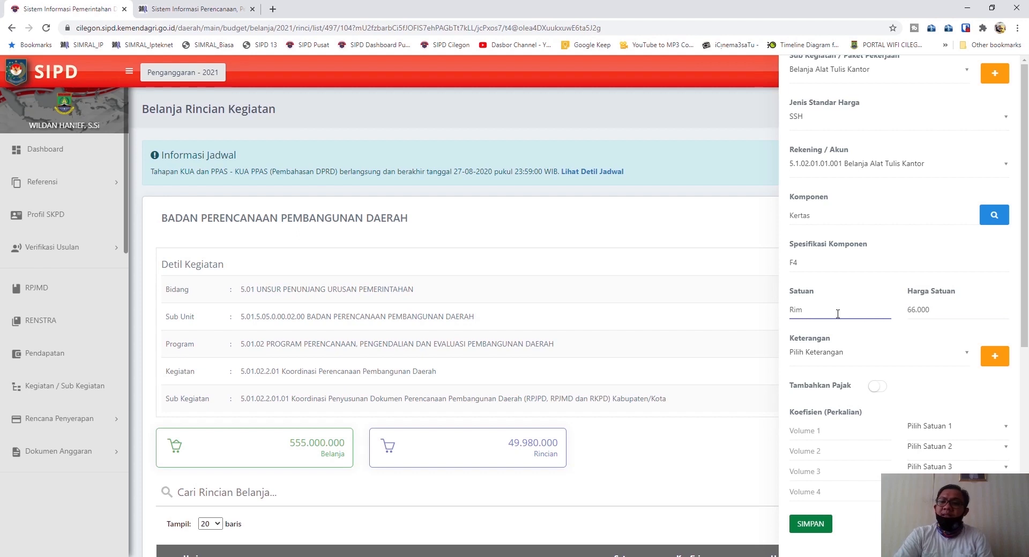
click(837, 354)
click(853, 351)
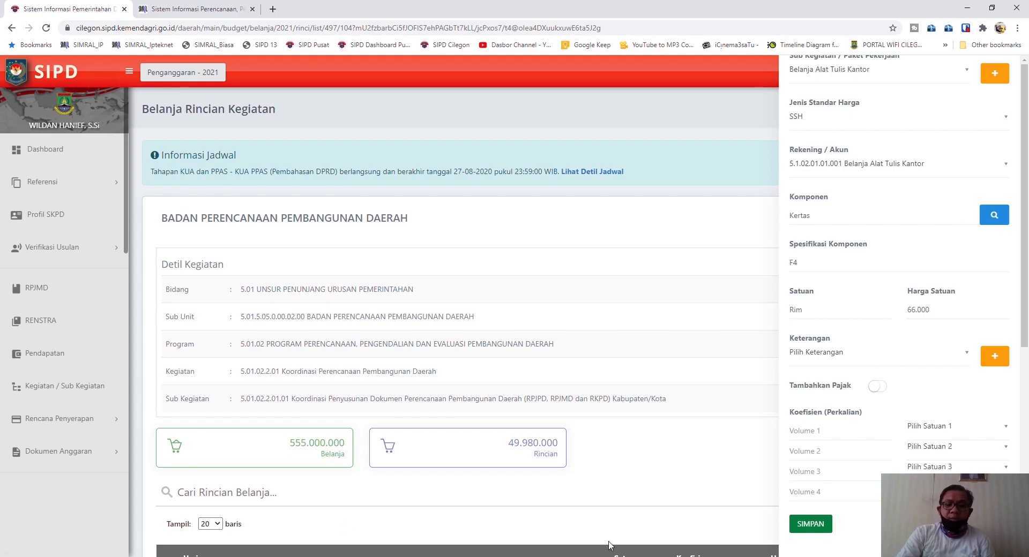
- Switch to the Excel workbook and review the sub kegiatan in B5 with its numbered output indicators in C5:D10
key(alt+Tab)
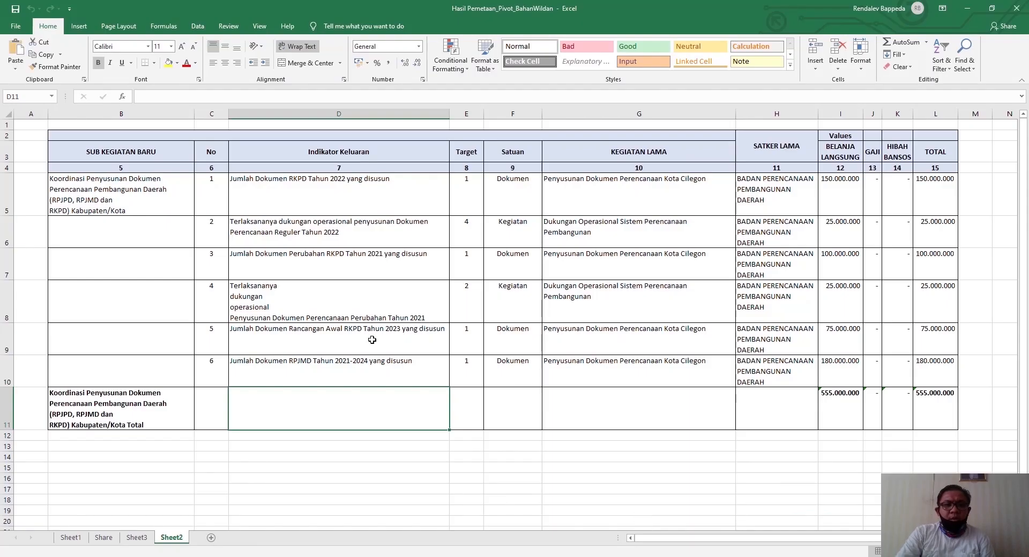
click(107, 187)
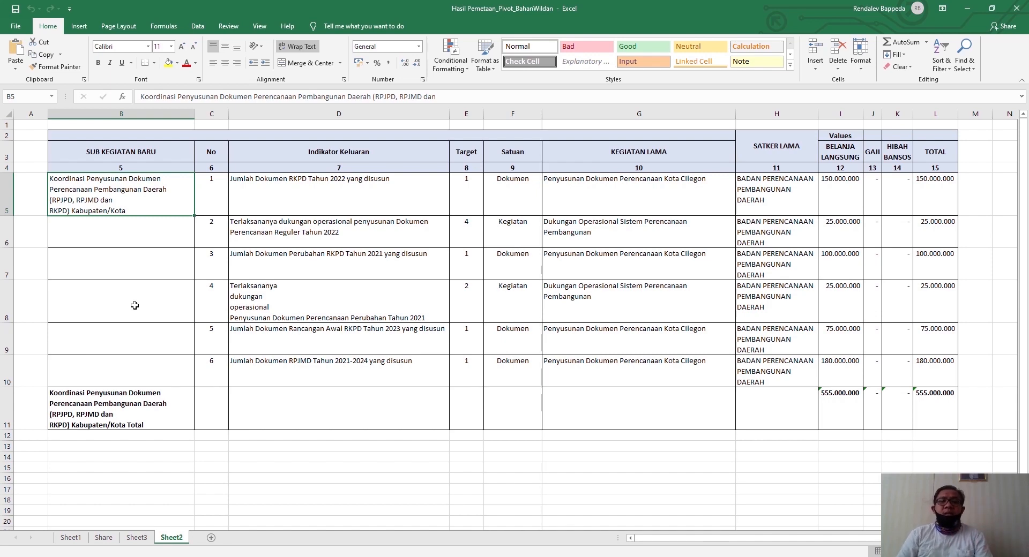
drag(215, 204, 361, 377)
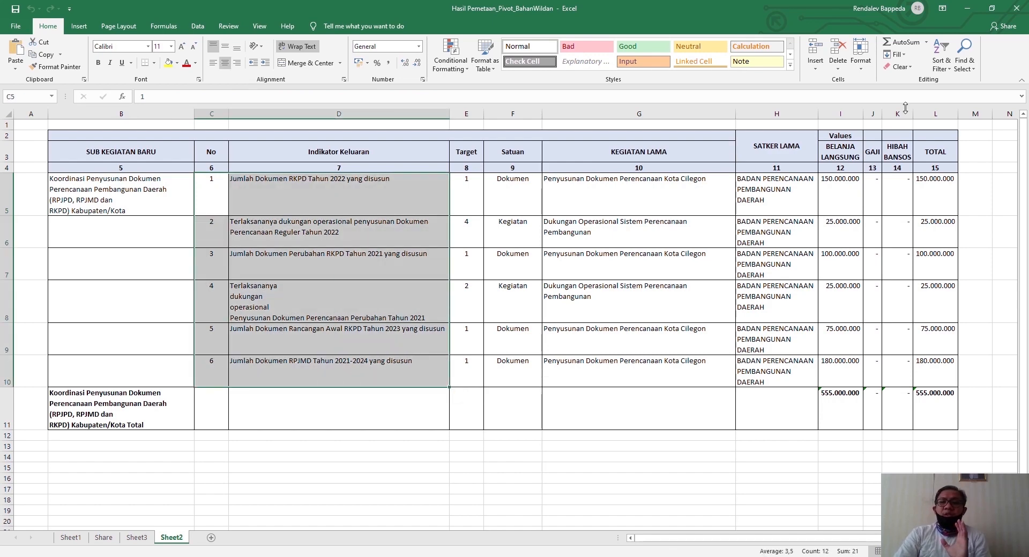
click(966, 10)
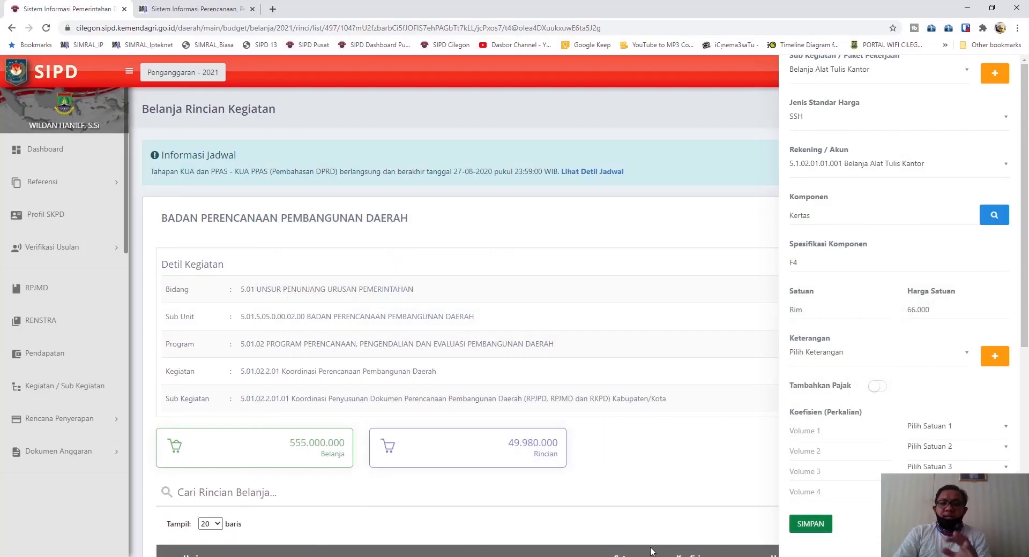
click(673, 512)
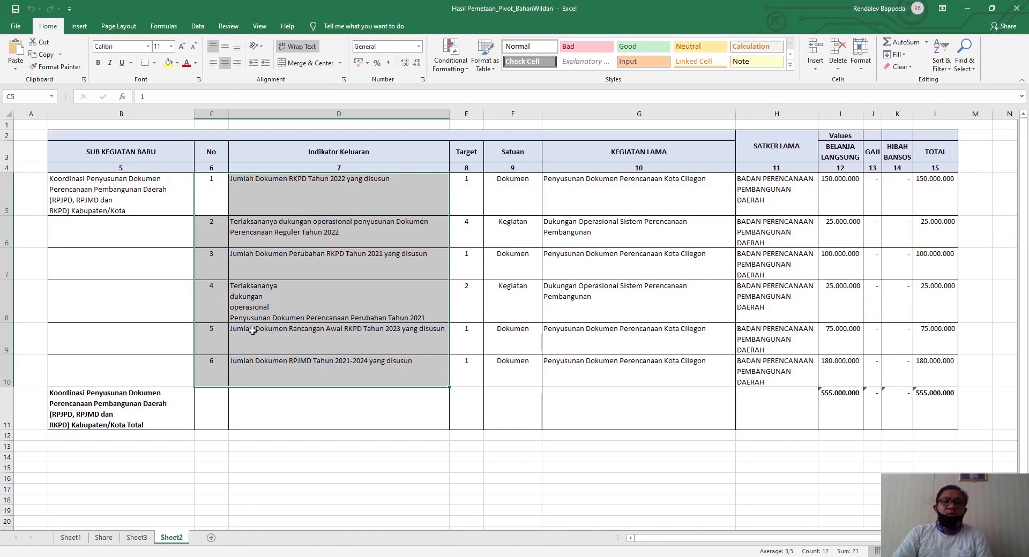
- Copy the indicator text "Jumlah Dokumen RKPD Tahun 2022 yang disusun" from cell D5 and switch back to SIPD
click(417, 184)
double_click(417, 183)
drag(417, 183, 188, 159)
key(ctrl+c)
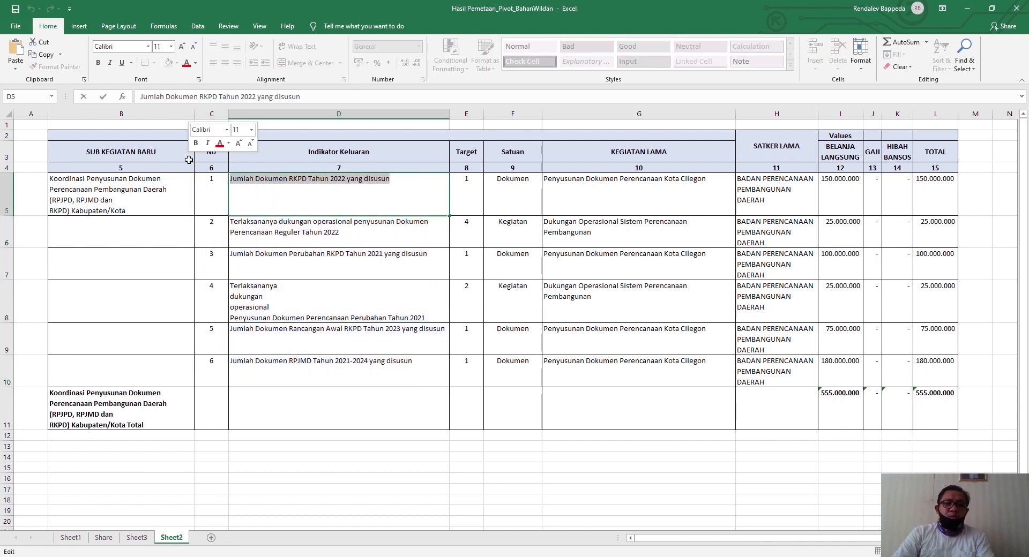
click(967, 9)
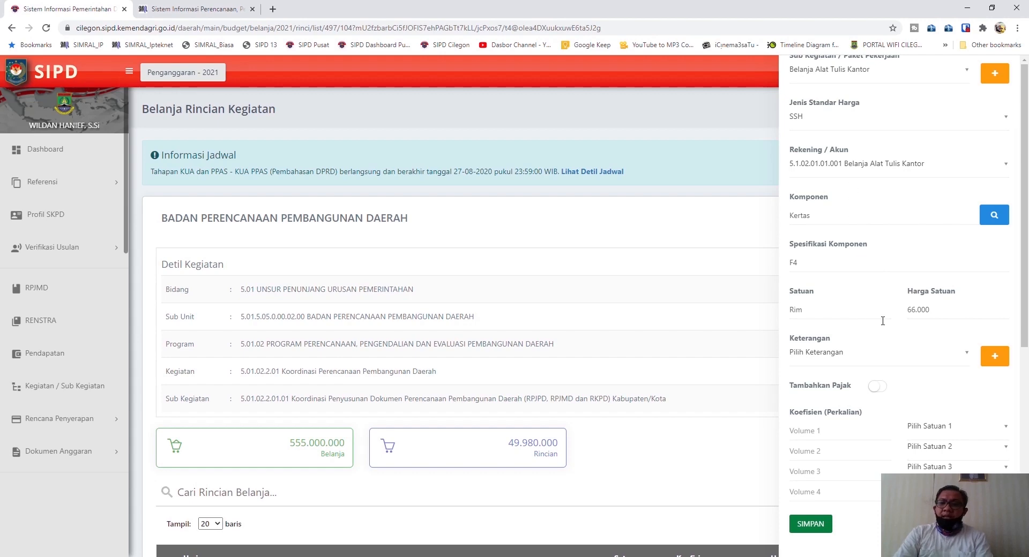
- Add a new Keterangan reading "Jumlah Dokumen RKPD Tahun 2022 yang disusun" and use it for the Kertas component
scroll(883, 335, up, 1)
scroll(883, 336, down, 1)
click(827, 354)
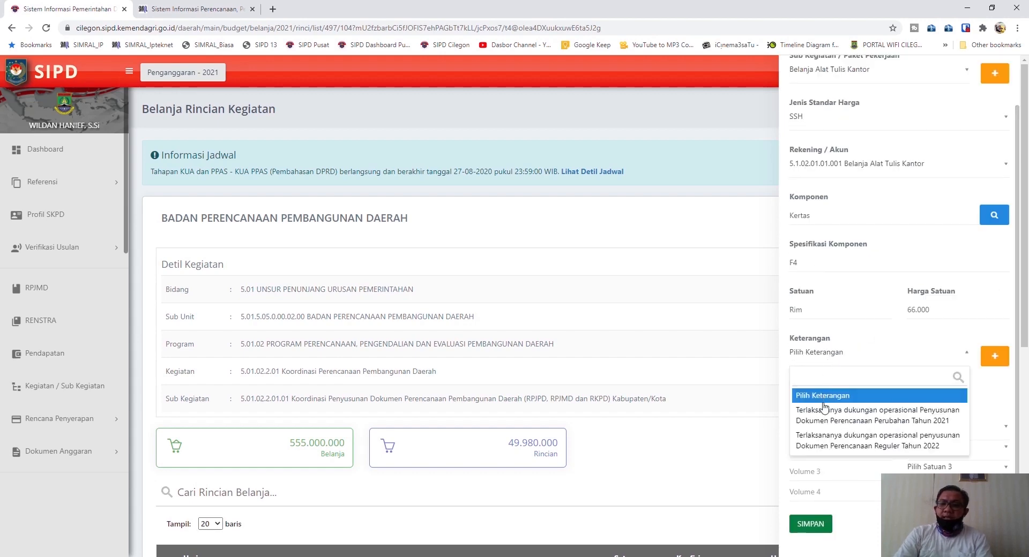
click(996, 359)
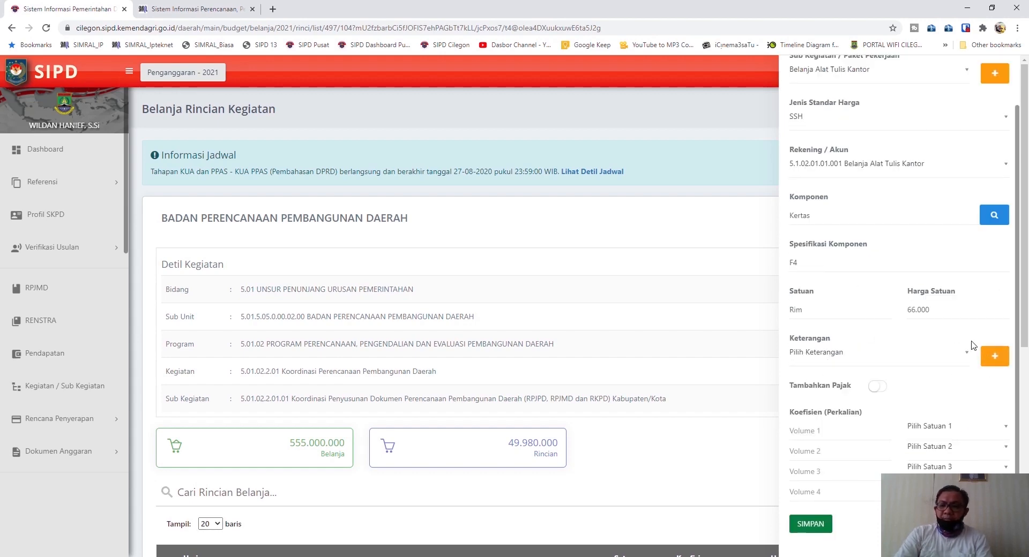
click(994, 357)
key(ctrl+v)
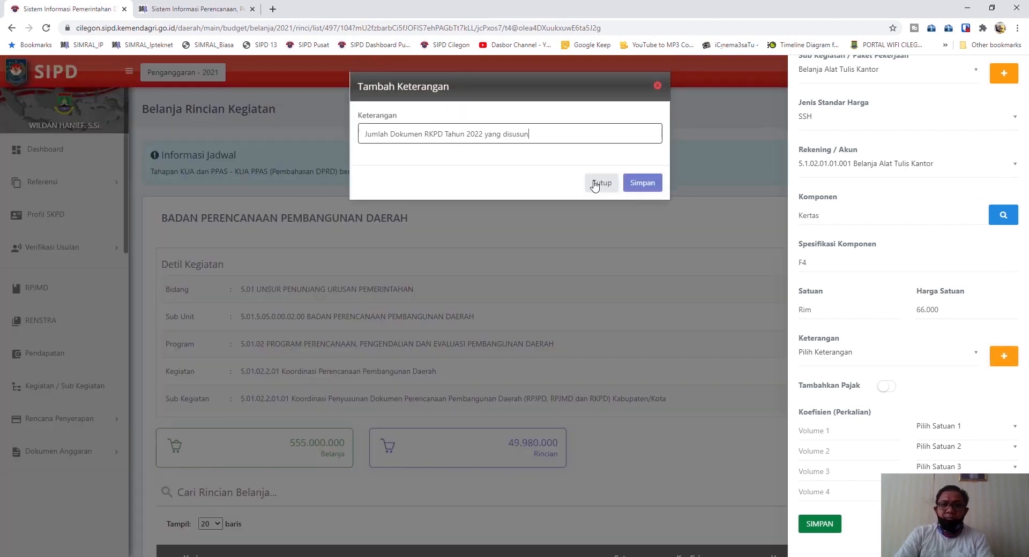
click(645, 182)
click(497, 359)
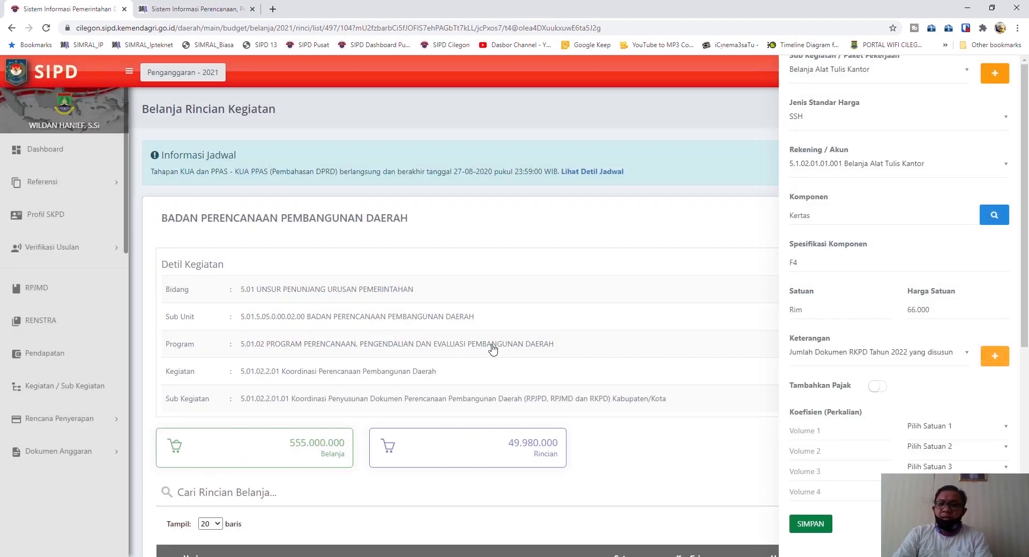
click(871, 354)
click(846, 457)
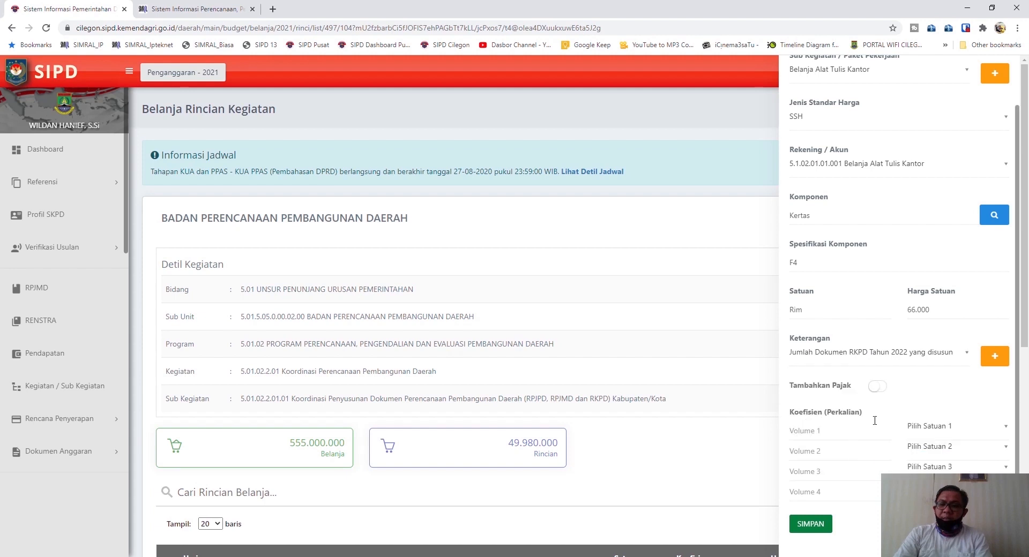
- Turn on Tambahkan Pajak for the Kertas component
click(850, 432)
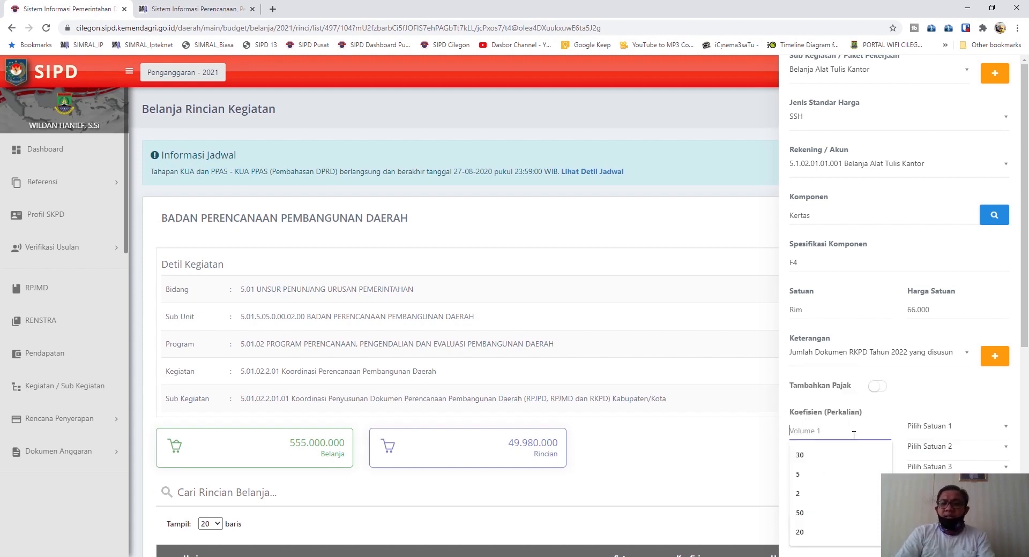
click(878, 387)
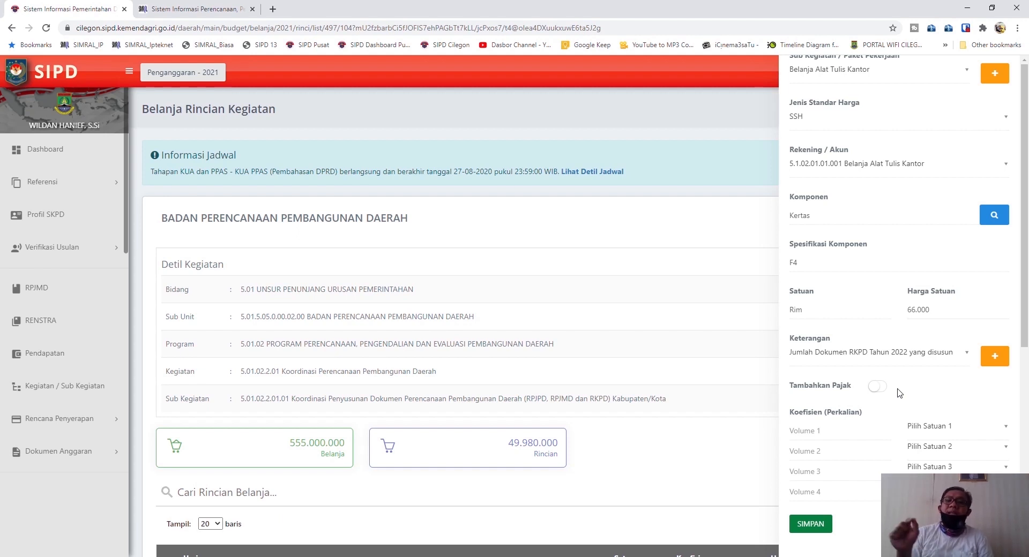
click(877, 388)
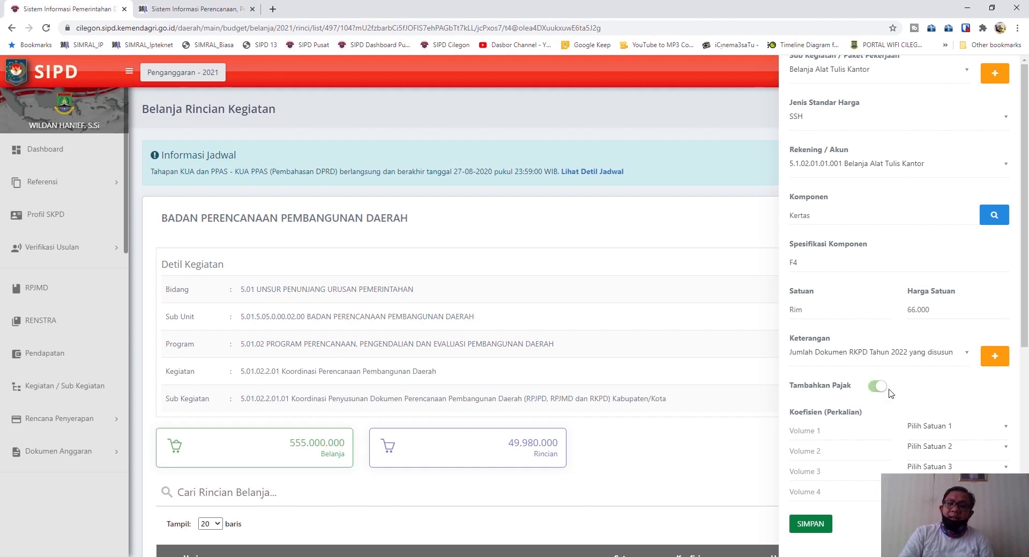
- Set the component's first coefficient to a volume of 30 with Rim as its unit
click(840, 431)
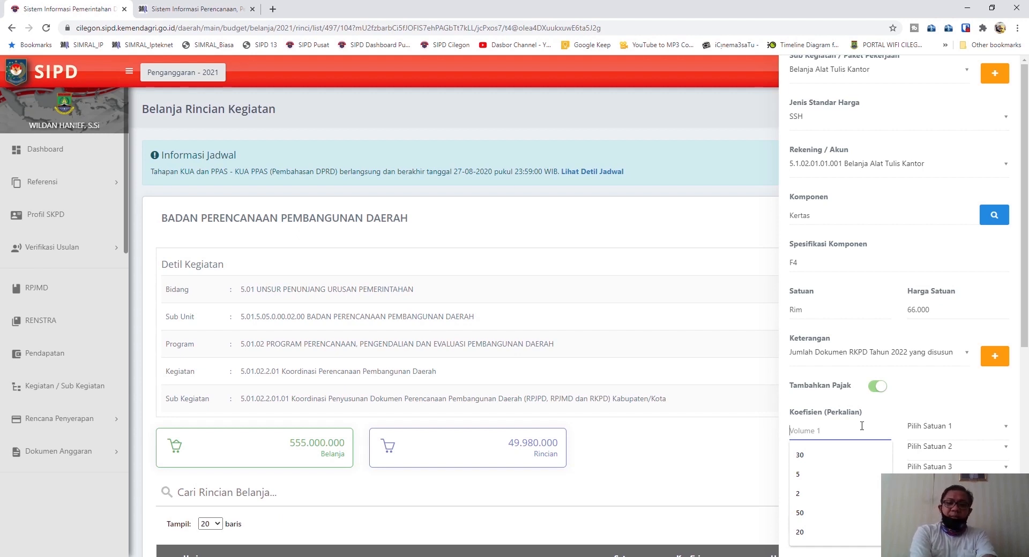
text(30)
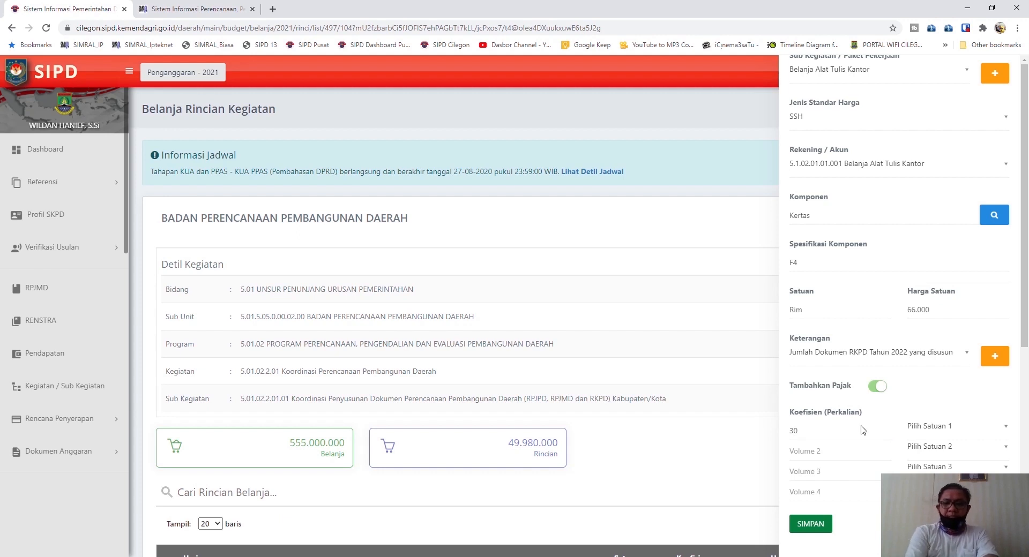
key(Tab)
text(Rim)
key(Down)
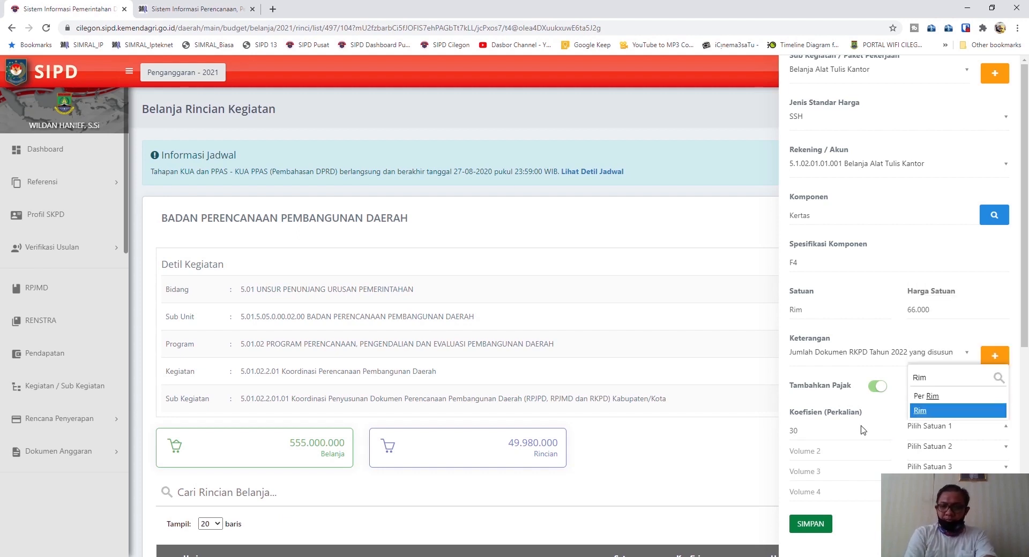
key(Return)
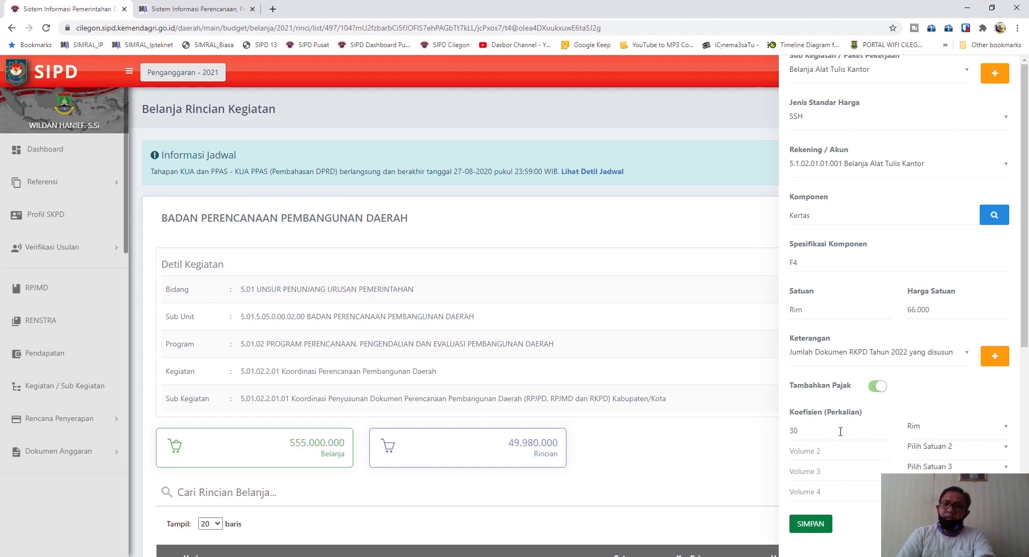
- Change the first coefficient's volume to 50 and save the Kertas component
double_click(808, 433)
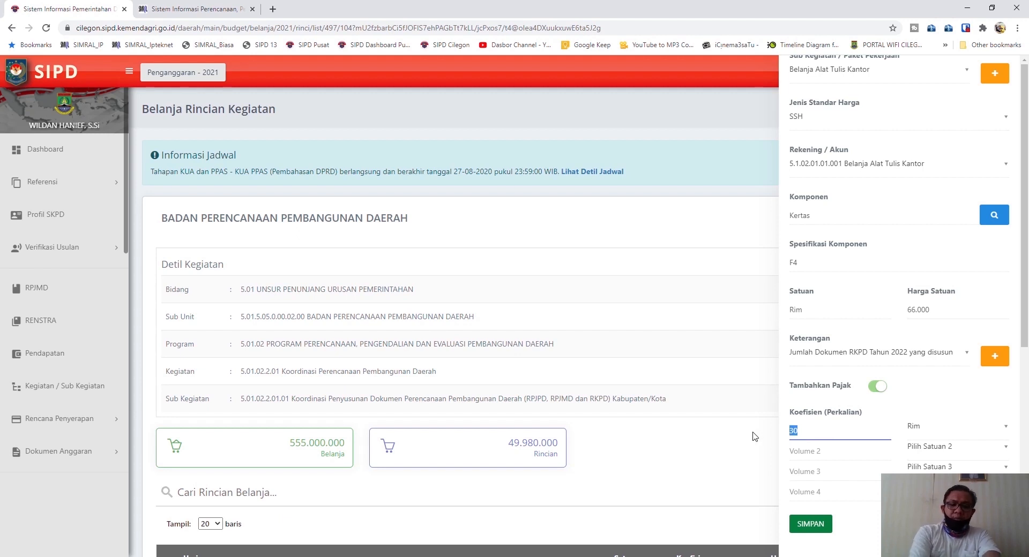
text(50)
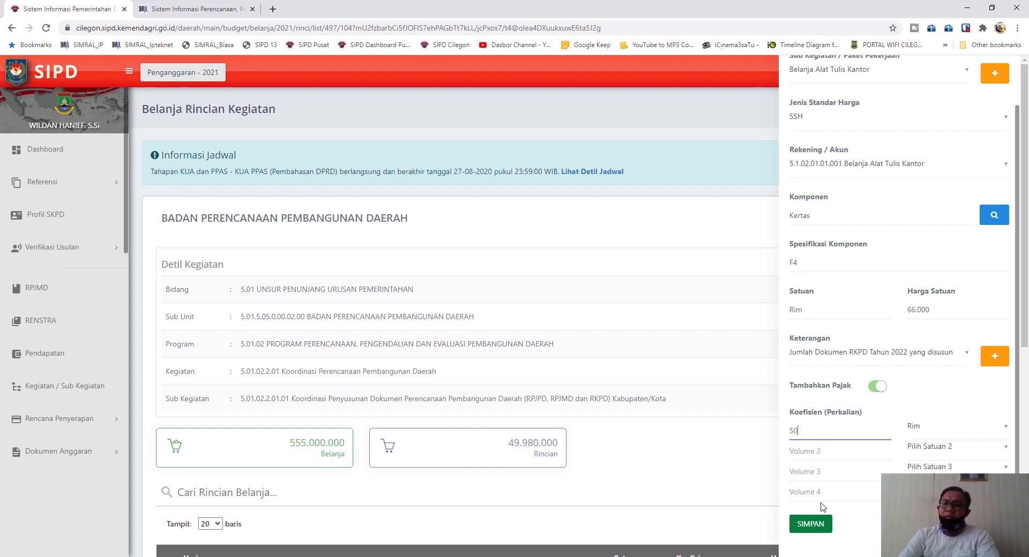
click(809, 524)
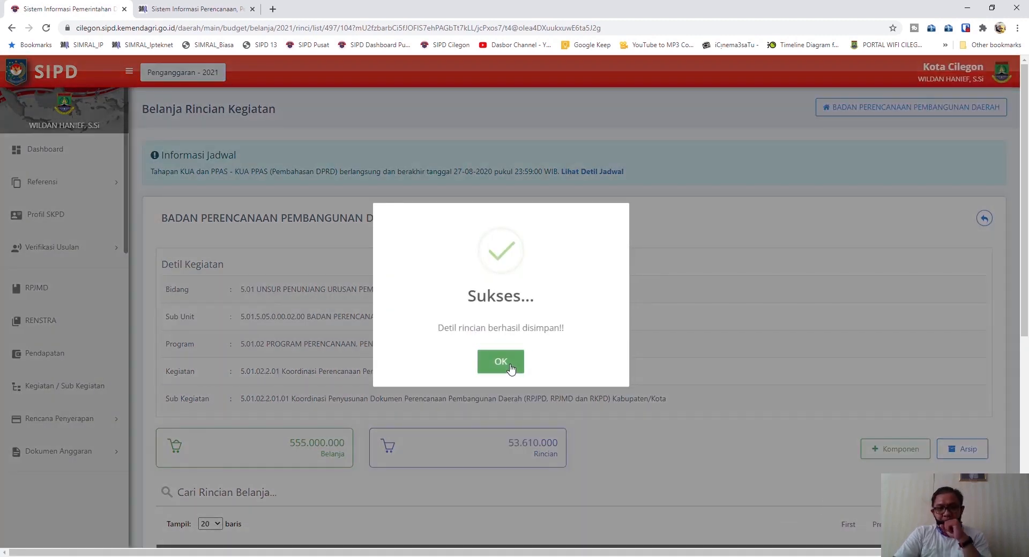
click(501, 361)
- Check the Pajak and Total amounts of the Kertas row, viewing its edit form without changing anything
scroll(601, 378, down, 7)
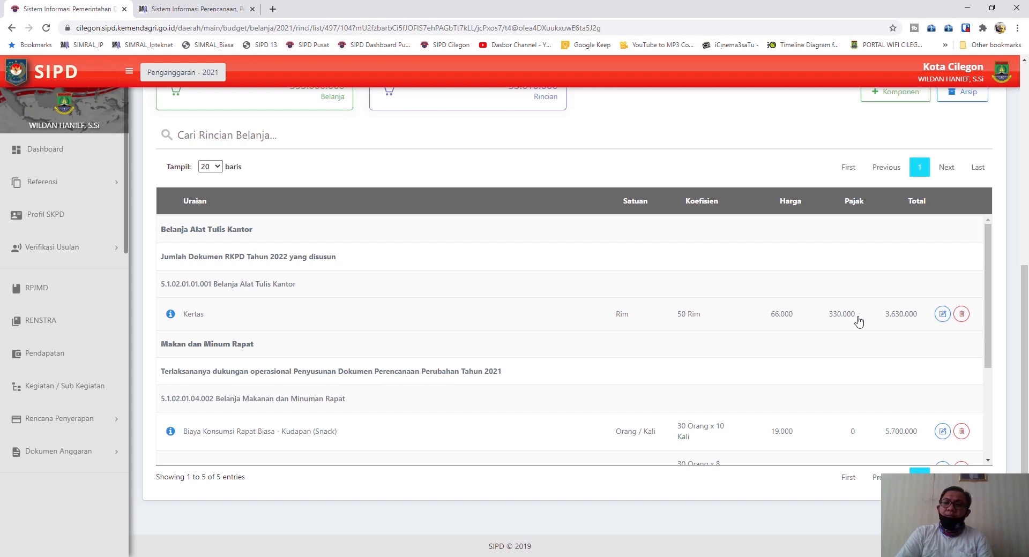
drag(859, 320, 822, 323)
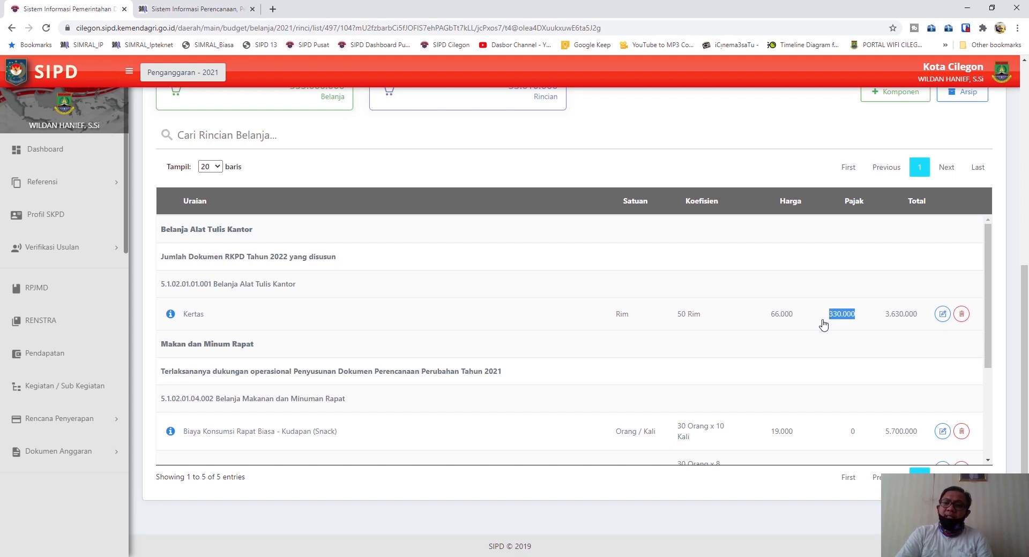
click(941, 315)
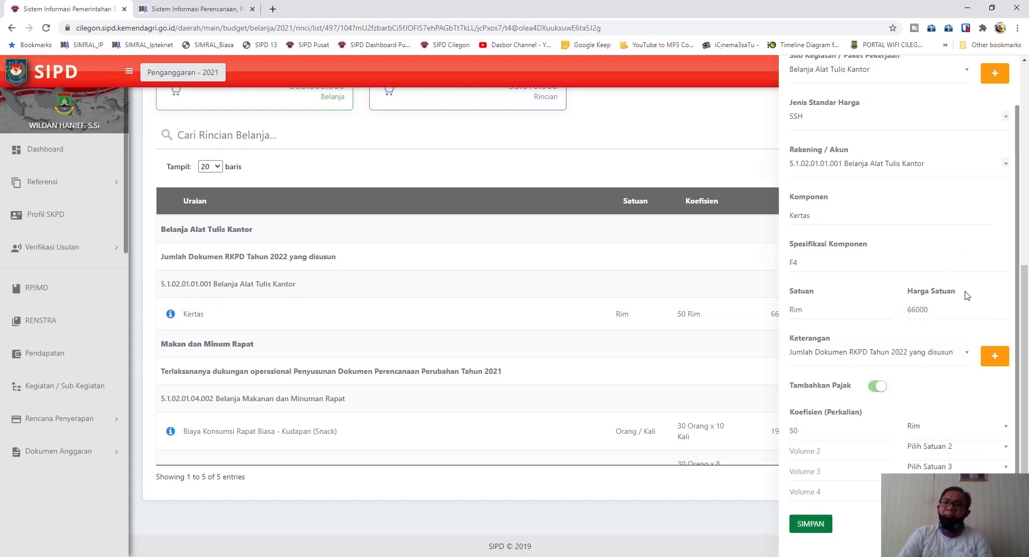
scroll(967, 296, up, 1)
click(1007, 73)
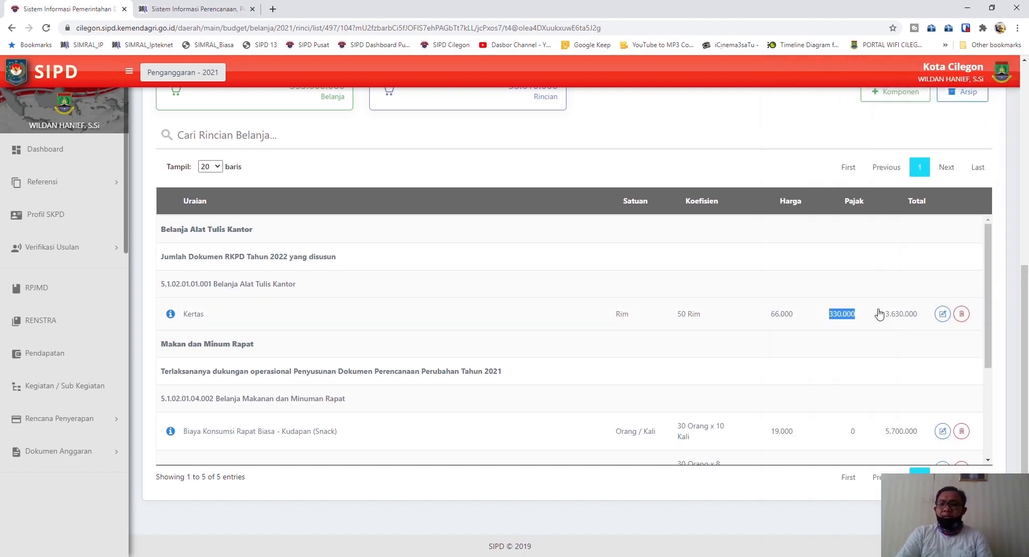
click(879, 315)
drag(885, 318, 903, 319)
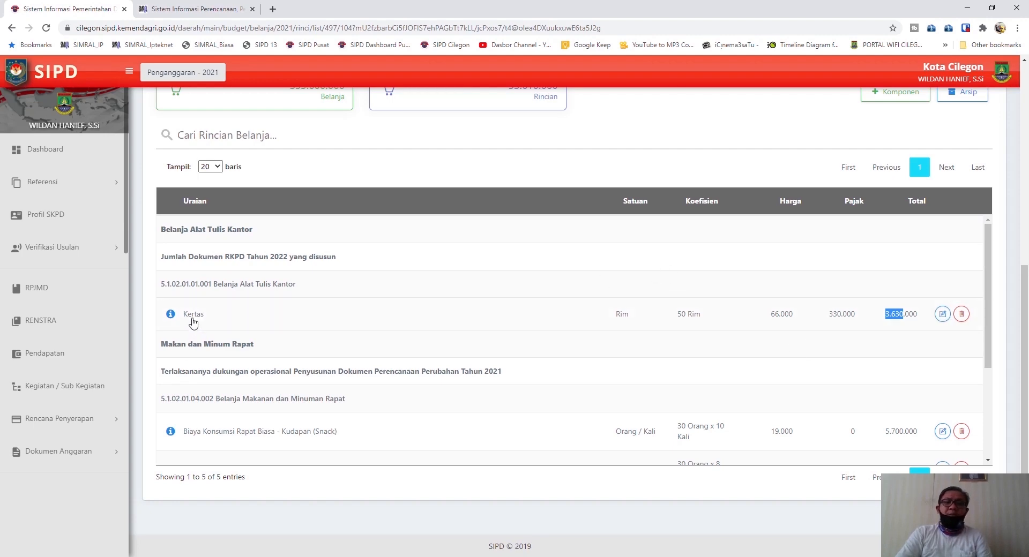
- Examine how the Kertas item is grouped by work package, Keterangan and account in the Rincian Belanja list
scroll(324, 300, up, 5)
scroll(306, 307, down, 5)
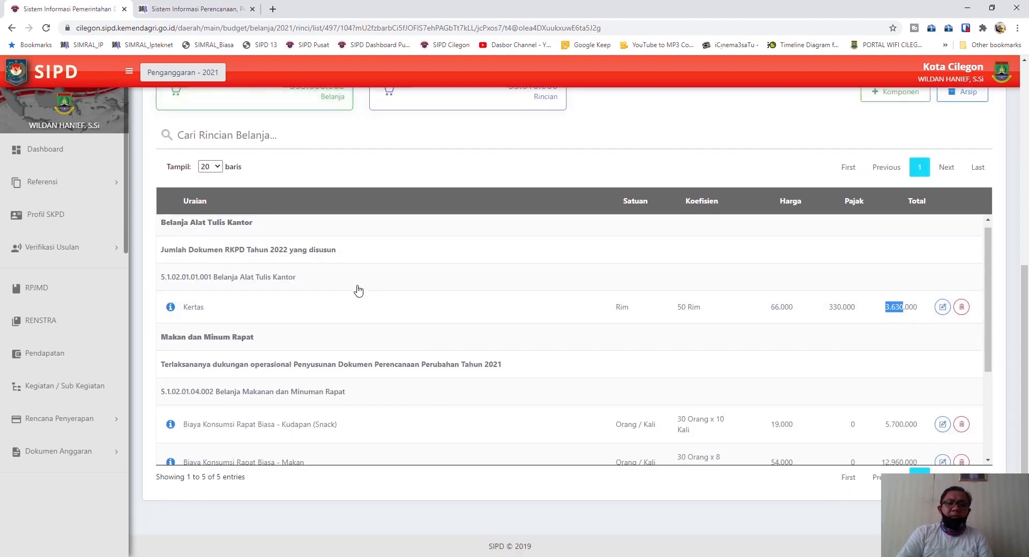
scroll(321, 322, down, 2)
scroll(313, 335, up, 3)
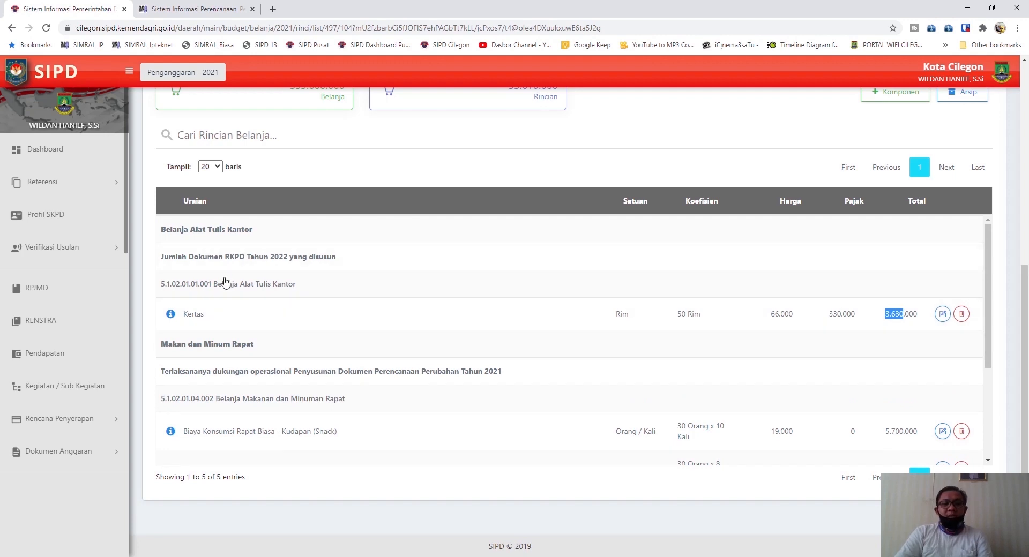
drag(164, 258, 363, 268)
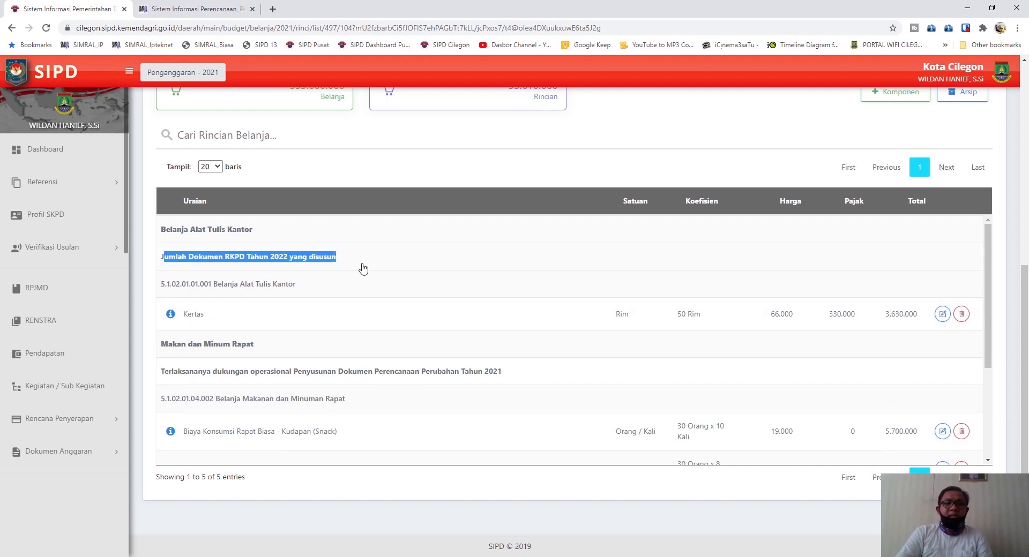
click(365, 294)
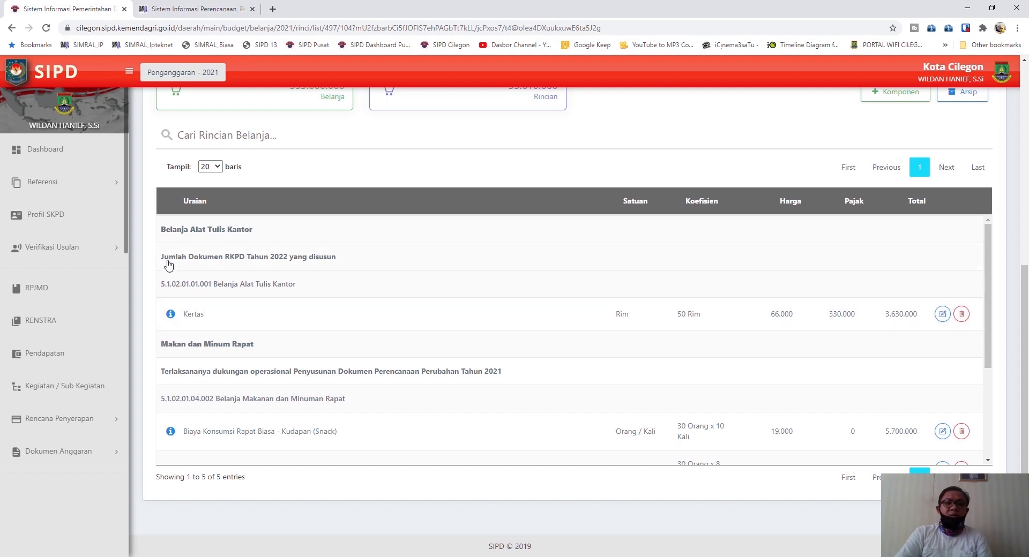
drag(164, 261, 393, 300)
click(284, 284)
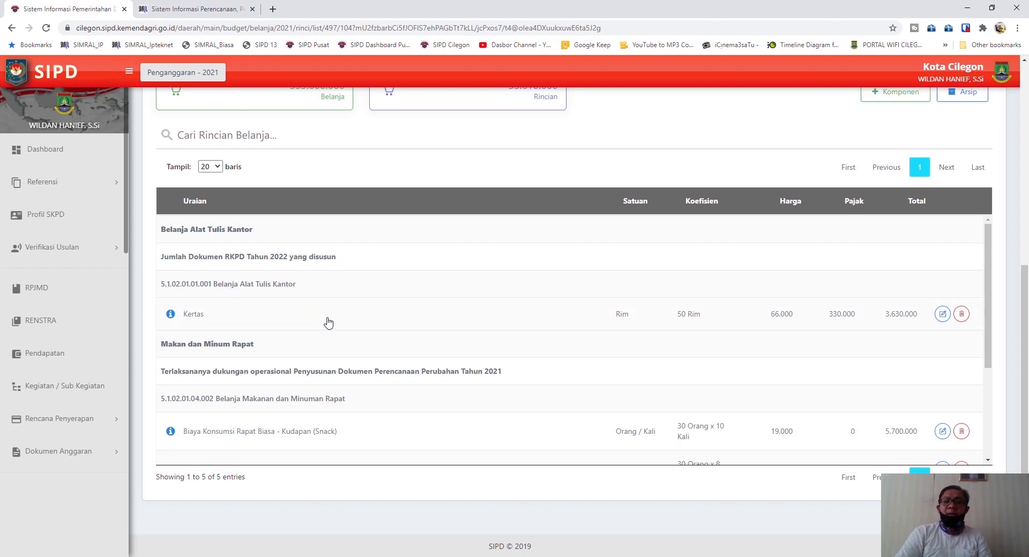
- Examine the work package, Keterangan and account headings above the Kertas and meeting-consumption items in the Rincian Belanja list
drag(254, 229, 166, 229)
click(171, 276)
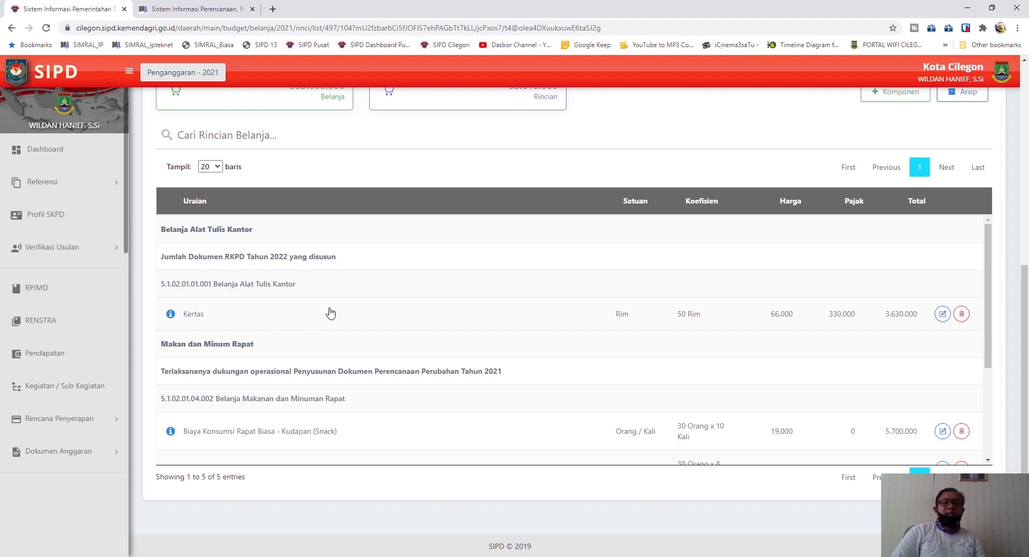
drag(339, 259, 158, 269)
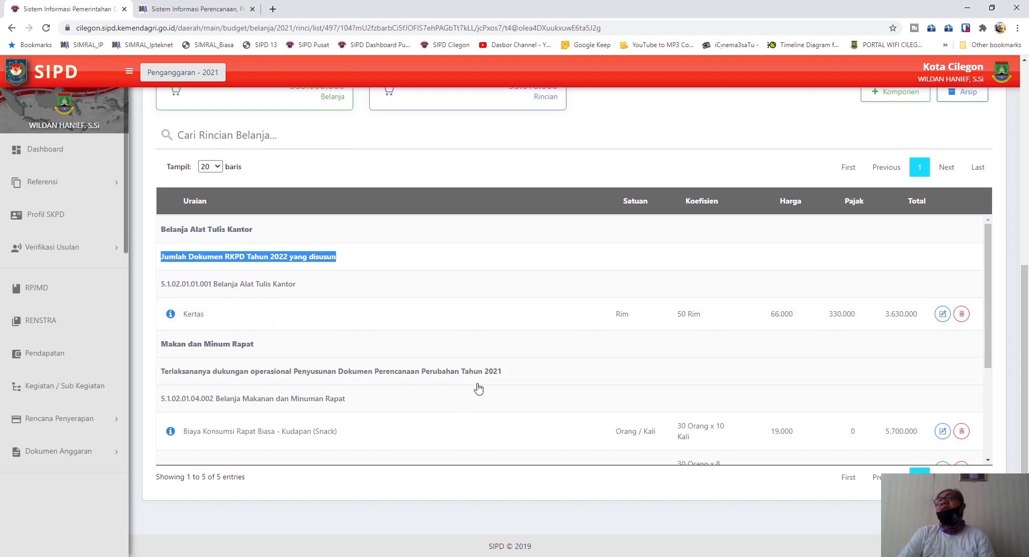
scroll(479, 393, down, 3)
scroll(478, 393, up, 3)
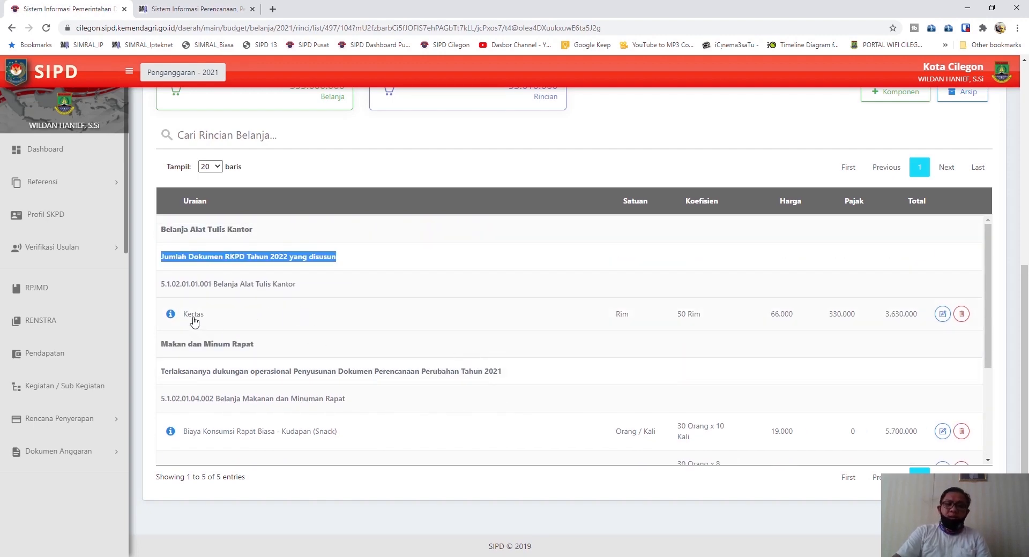
- Start a new component for the sub kegiatan and view the existing Sub Kegiatan / Paket Pekerjaan choices
scroll(900, 270, up, 6)
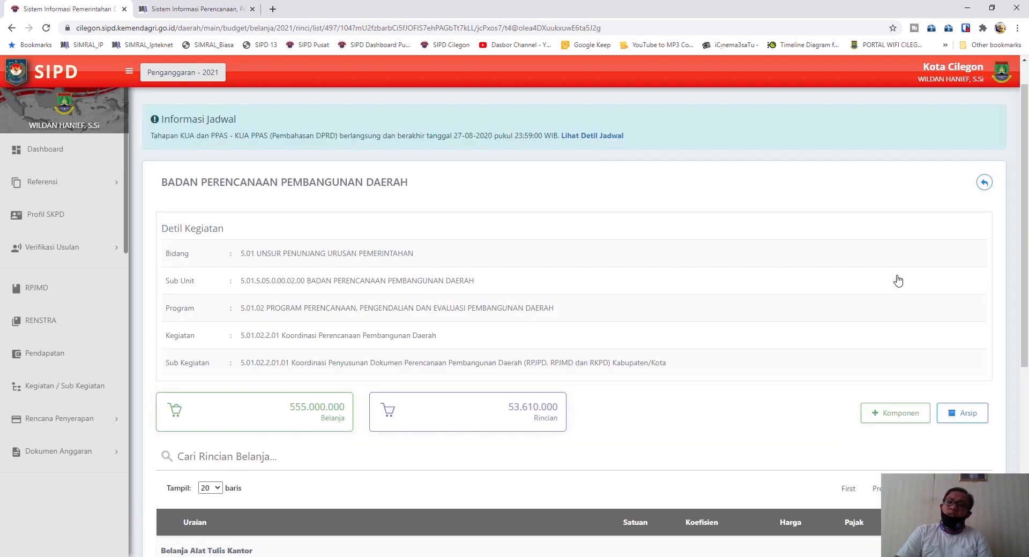
scroll(897, 276, down, 2)
click(888, 309)
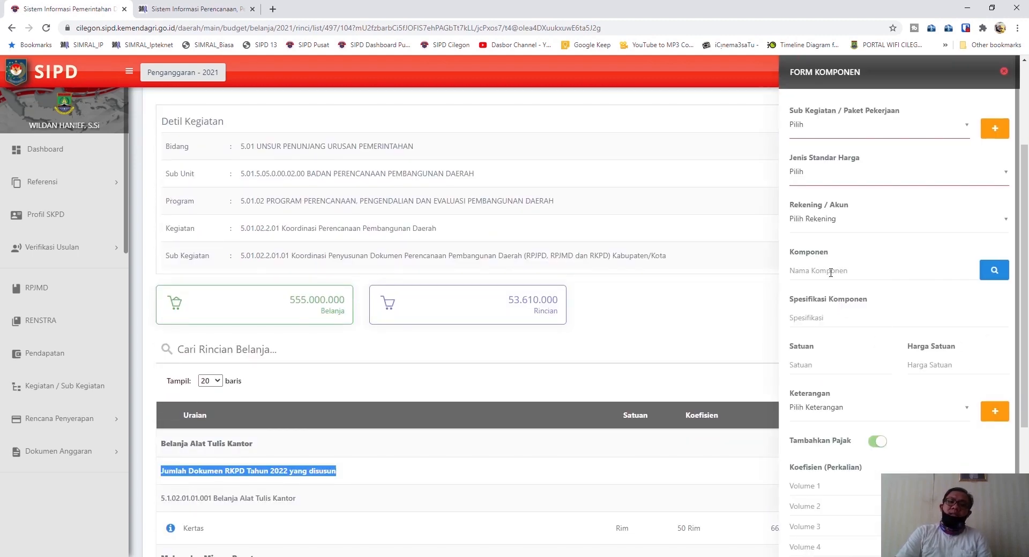
click(879, 130)
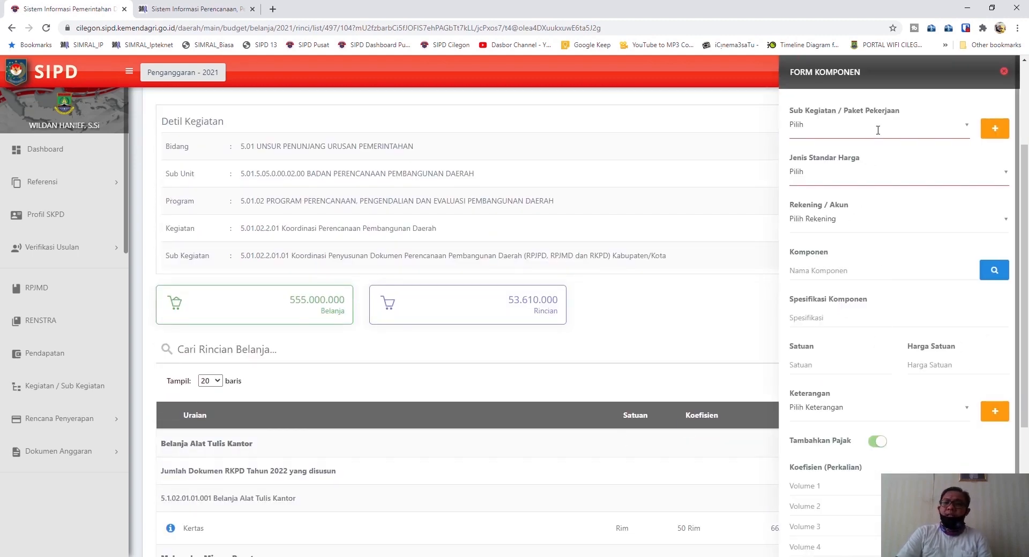
click(961, 116)
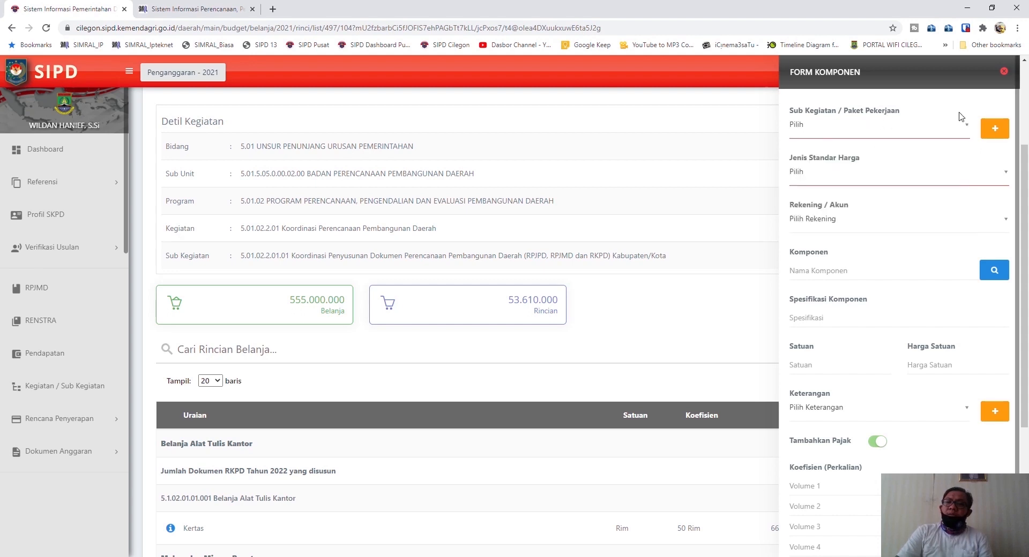
click(914, 130)
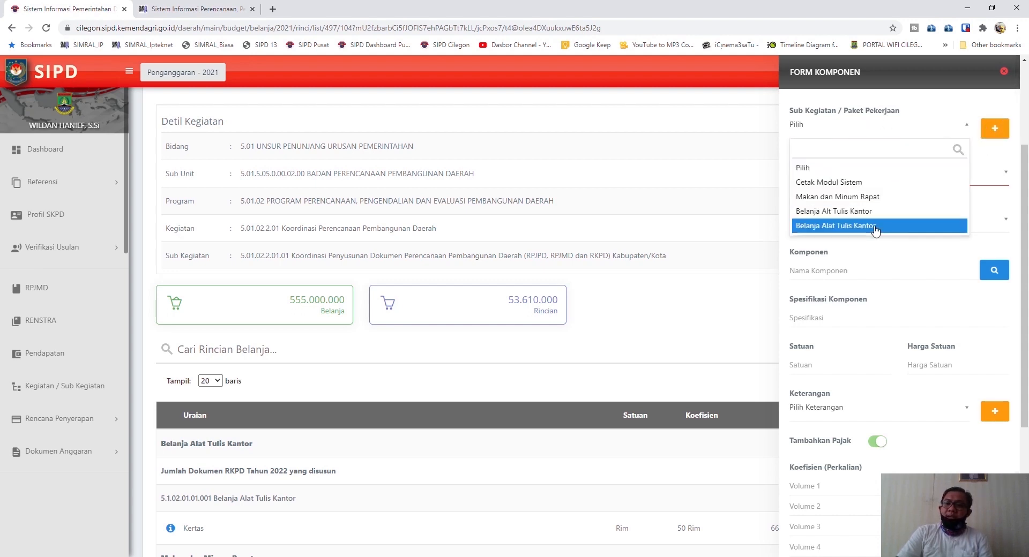
- Start a new work package in the Pemaketan Pekerjaan category with the Uraian "Belanja ATK Pemaketan"
click(992, 130)
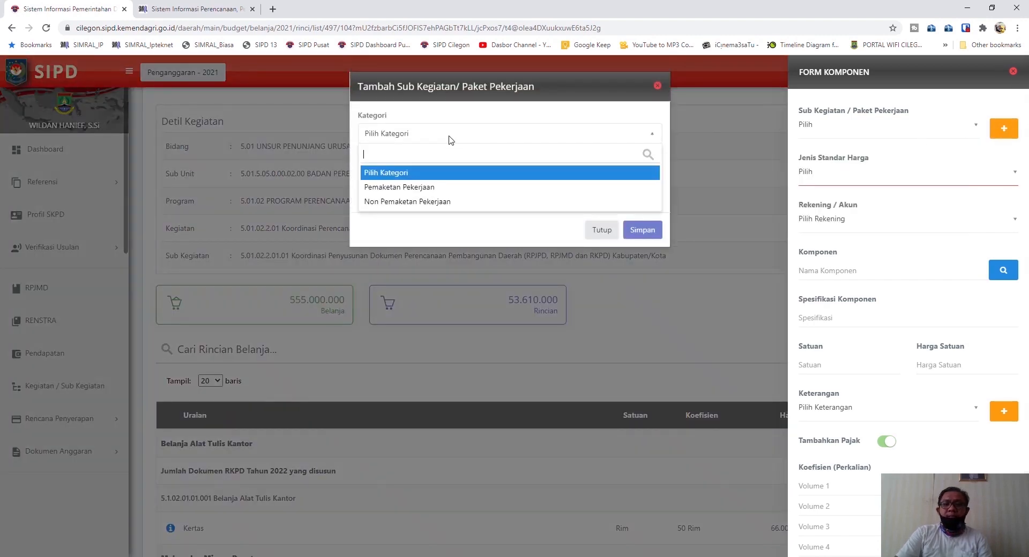
click(451, 186)
click(377, 184)
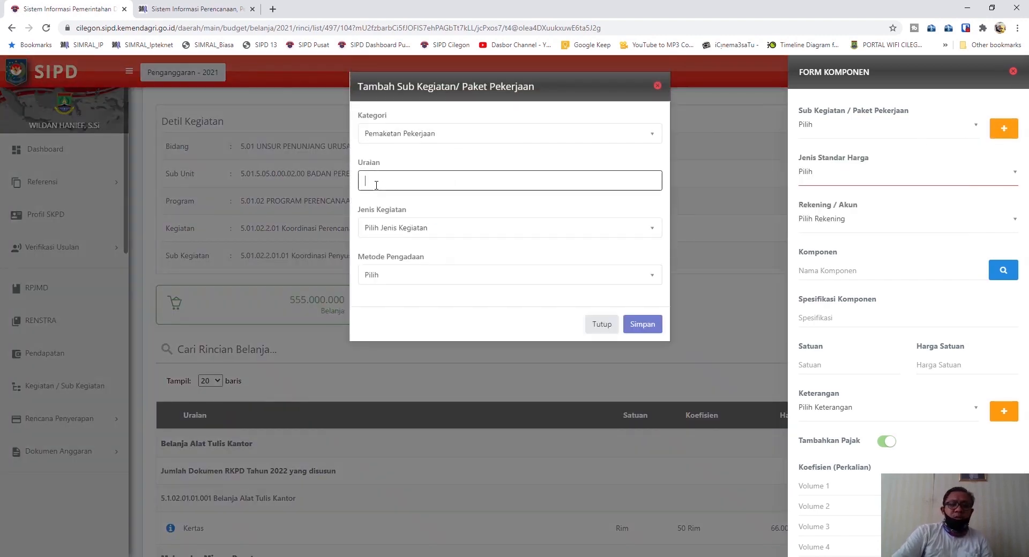
text(Belnaj)
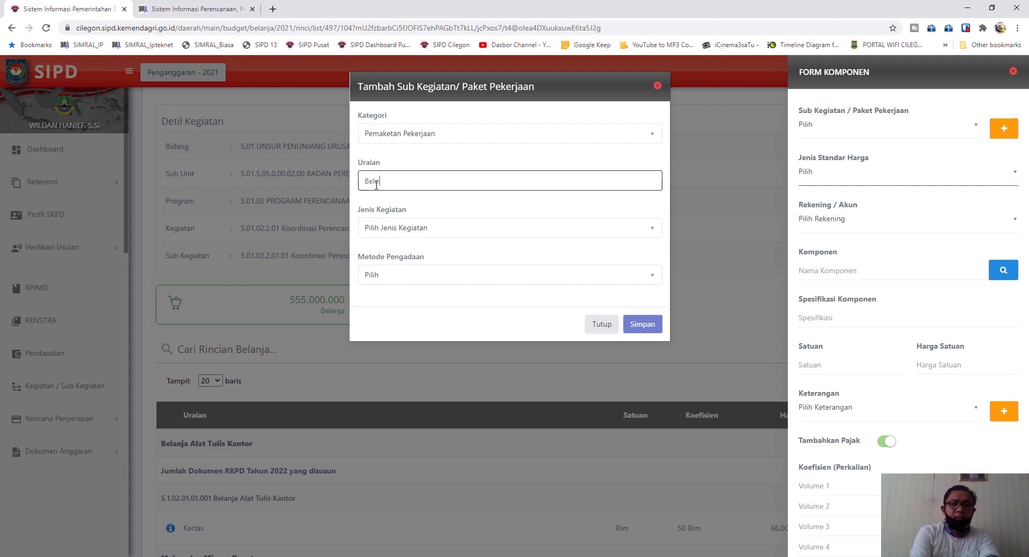
text(nja A)
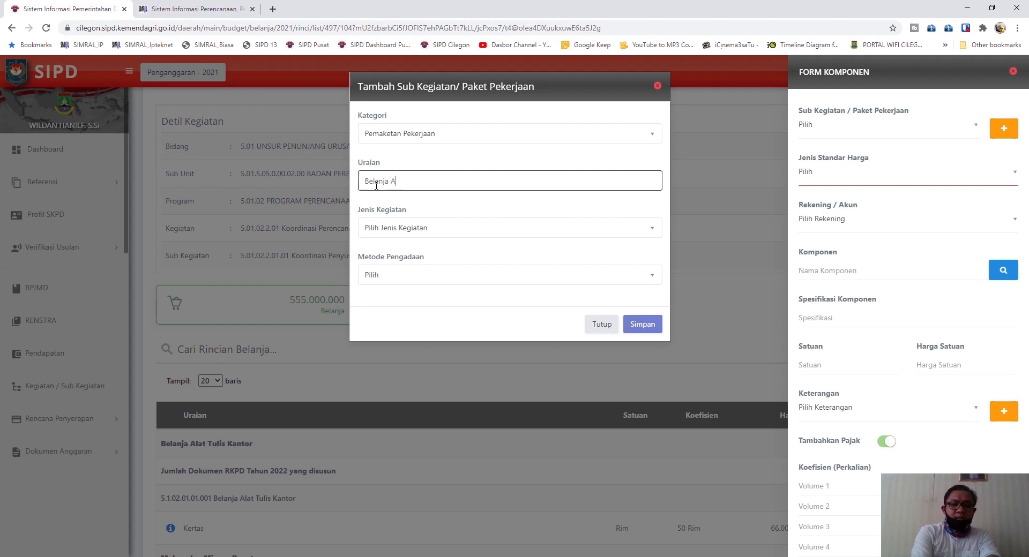
text(TK Pem)
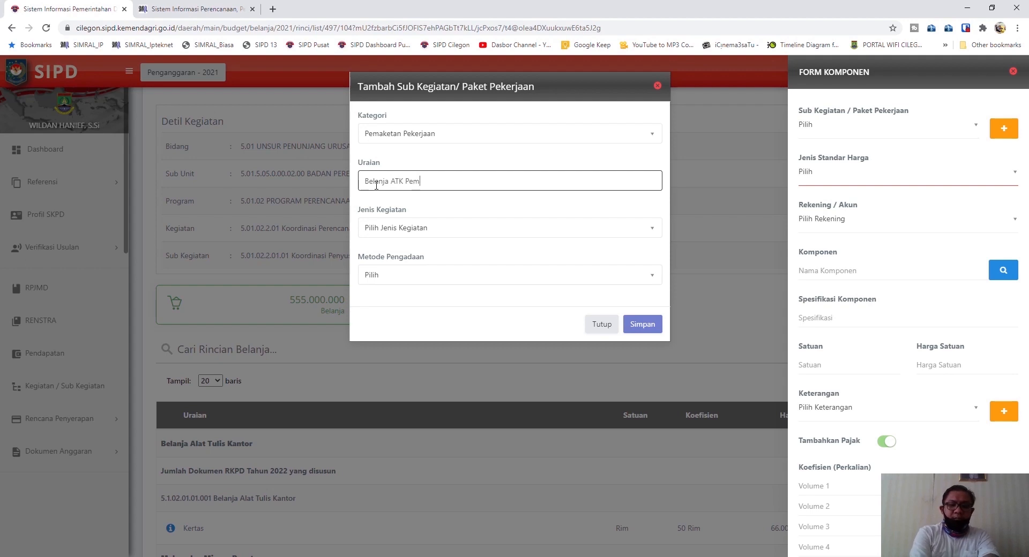
text(aketan)
- Set the package's Jenis Kegiatan to Barang and Metode Pengadaan to Pengadaan Langsung, and save the package
click(403, 230)
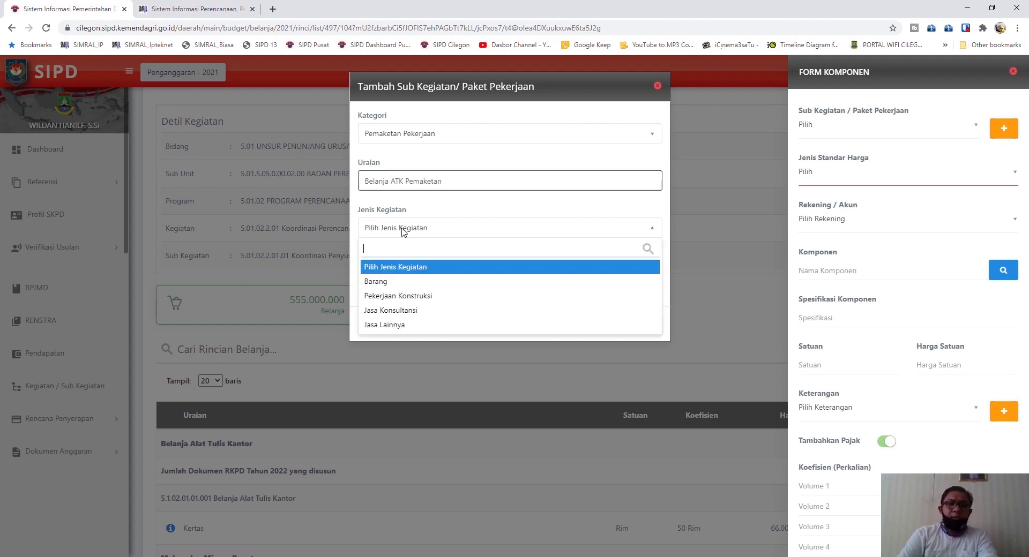
click(409, 281)
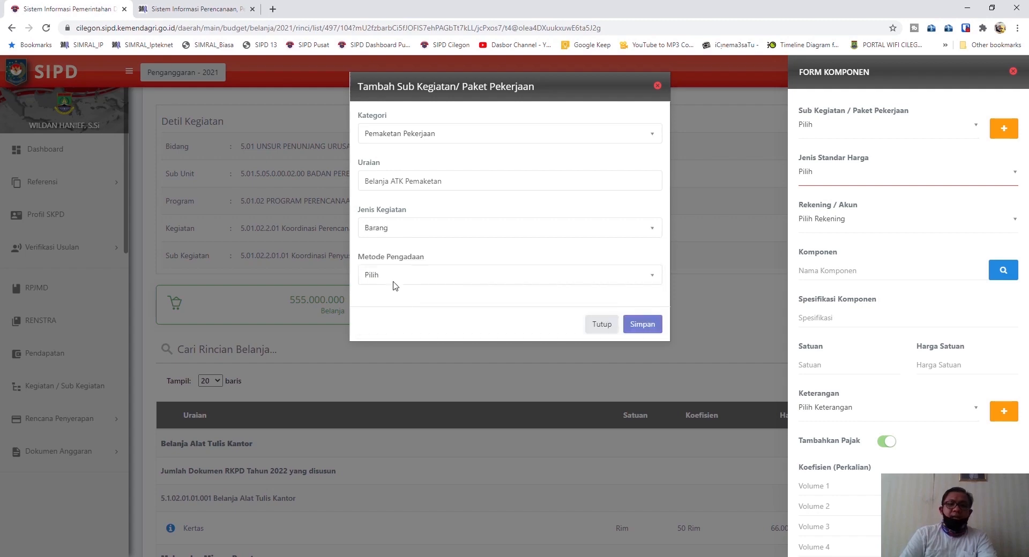
click(395, 280)
scroll(398, 378, down, 1)
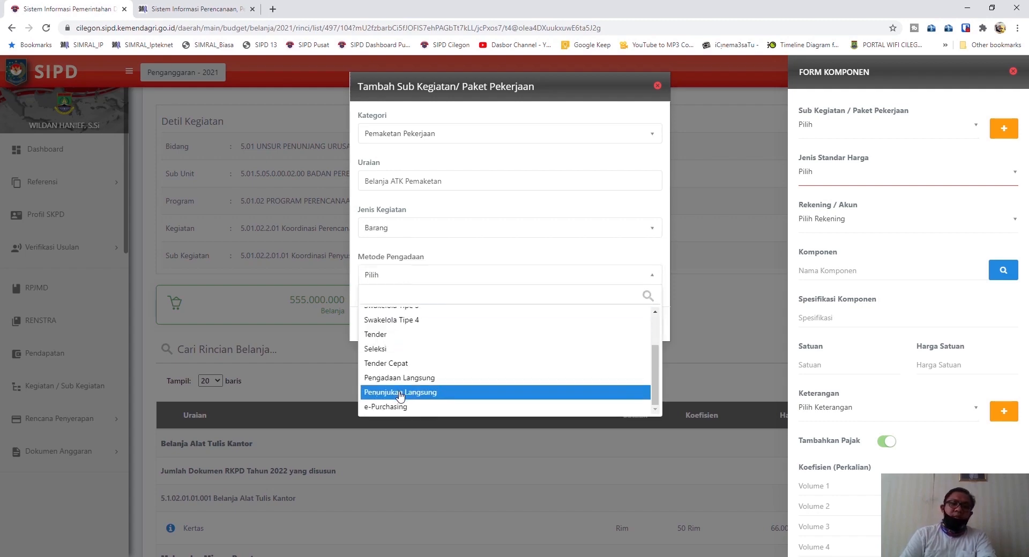
click(398, 379)
click(643, 325)
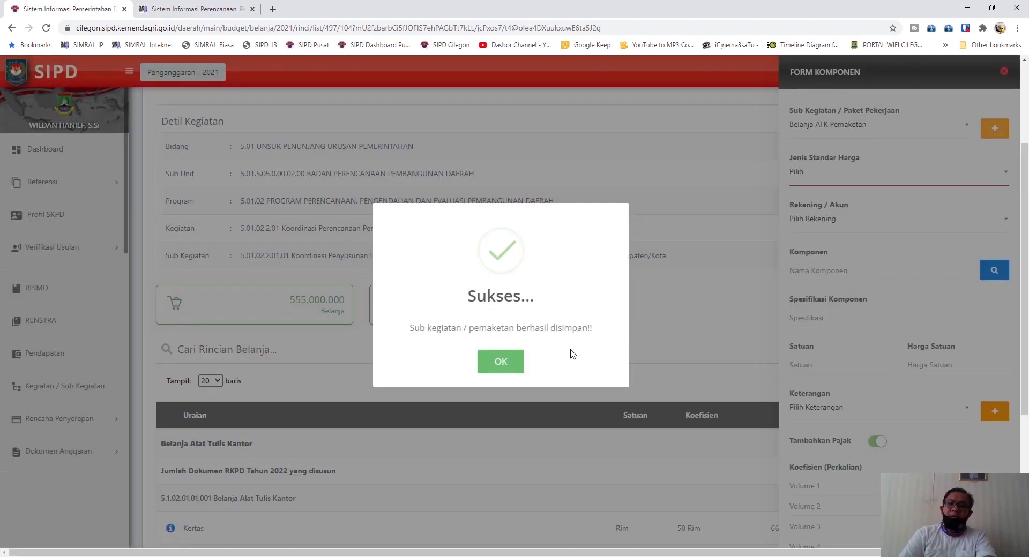
click(518, 367)
- Assign the component to Belanja ATK Pemaketan with price standard SSH and account 5.1.02.01.01.001 Belanja Alat Tulis Kantor
click(859, 127)
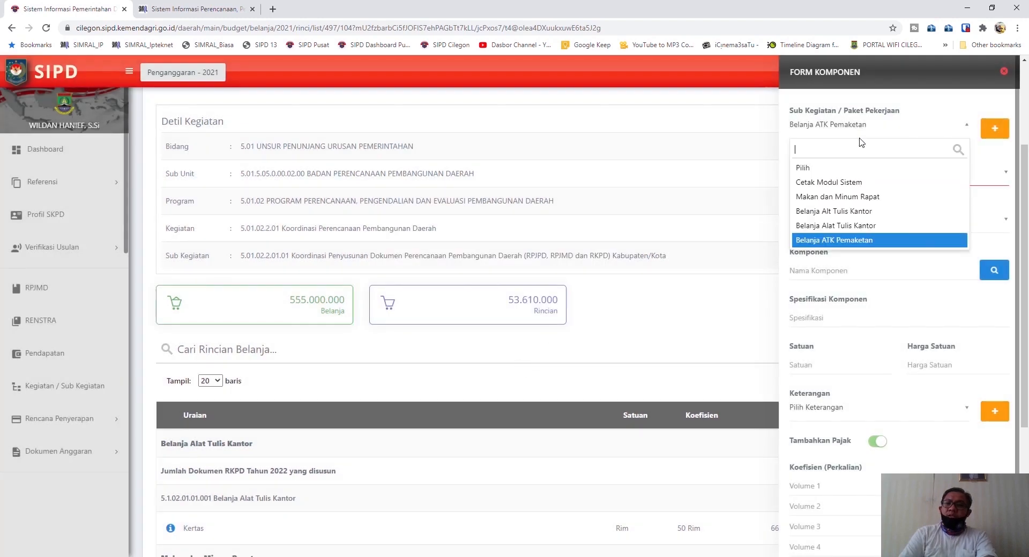
click(837, 240)
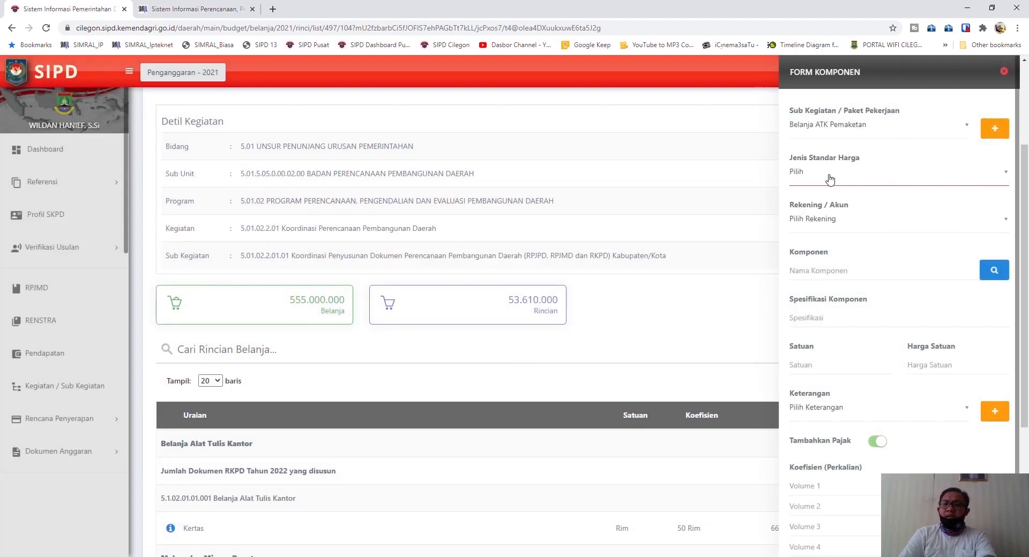
click(830, 176)
click(817, 230)
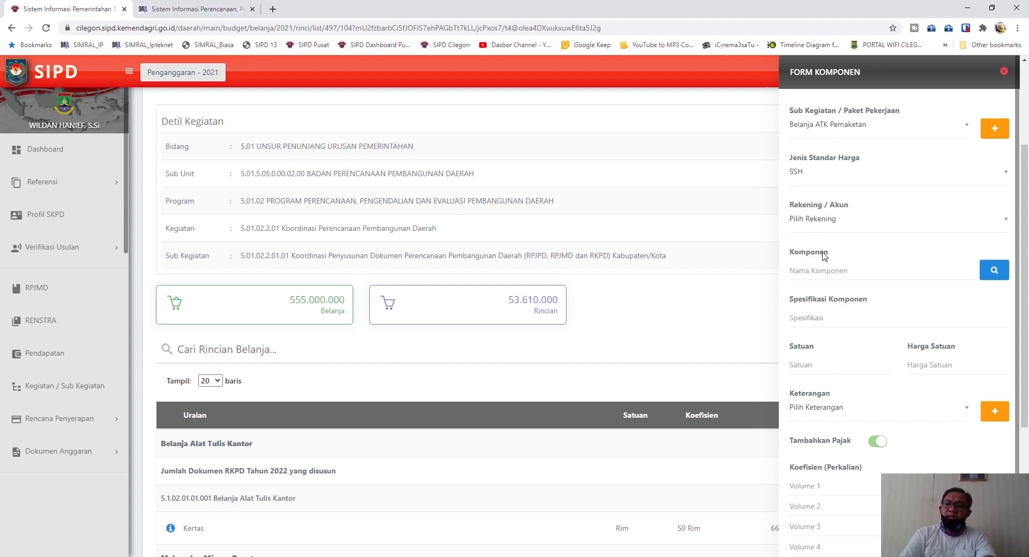
click(837, 220)
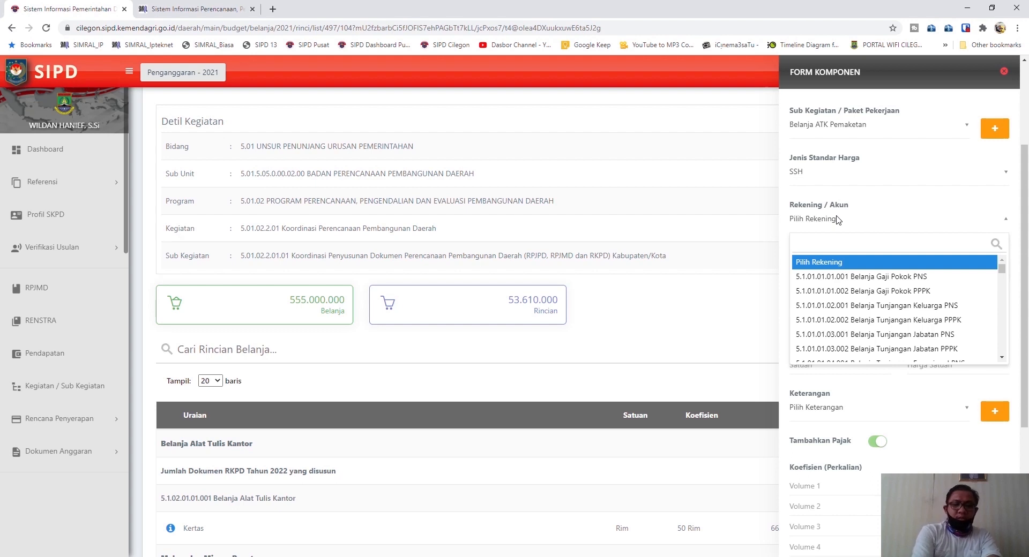
text(Alat Tu)
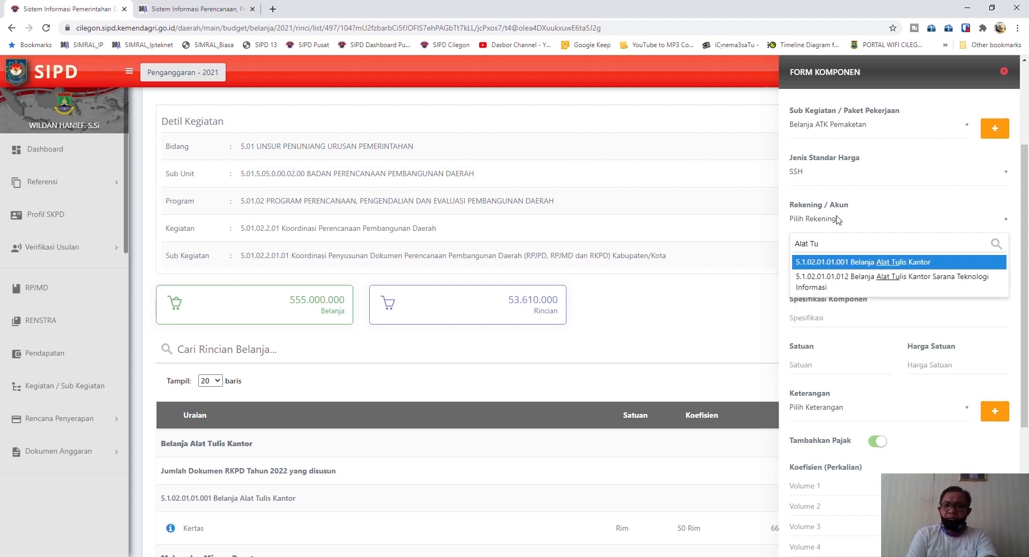
key(Return)
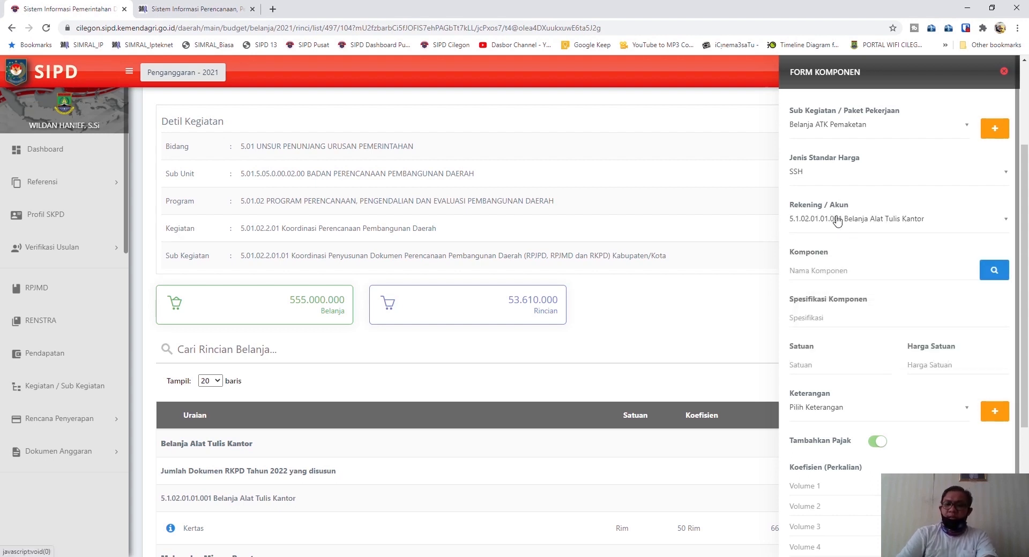
- Search the unit price data for "Kertas" and choose the Kertas item with specification A4 as the component
click(985, 274)
scroll(385, 320, down, 3)
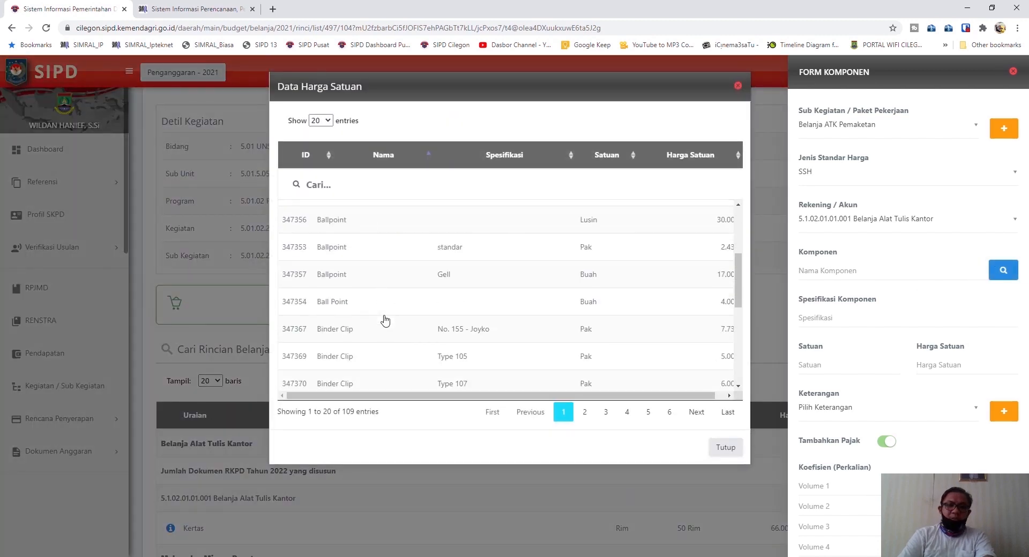
scroll(384, 321, down, 3)
click(338, 186)
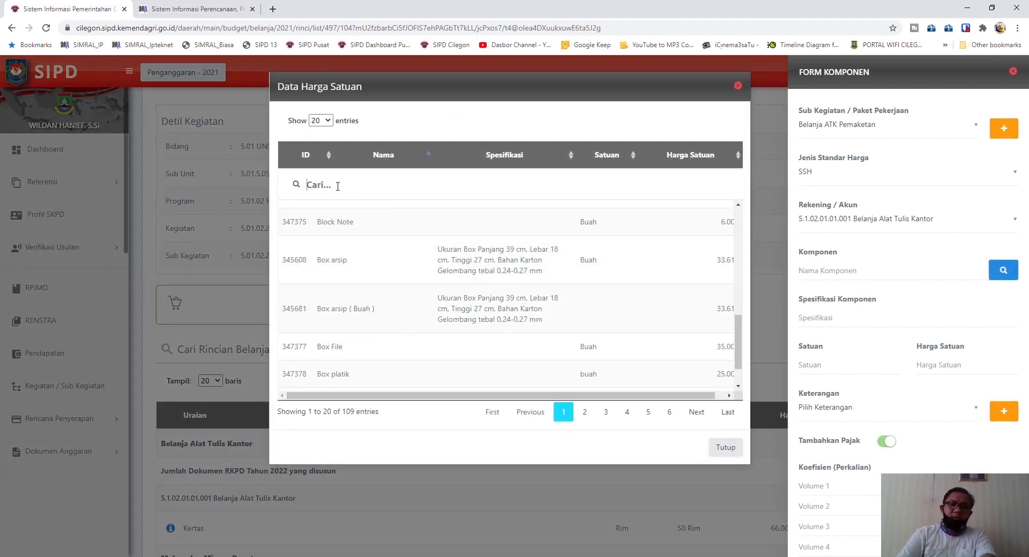
text(Kertas)
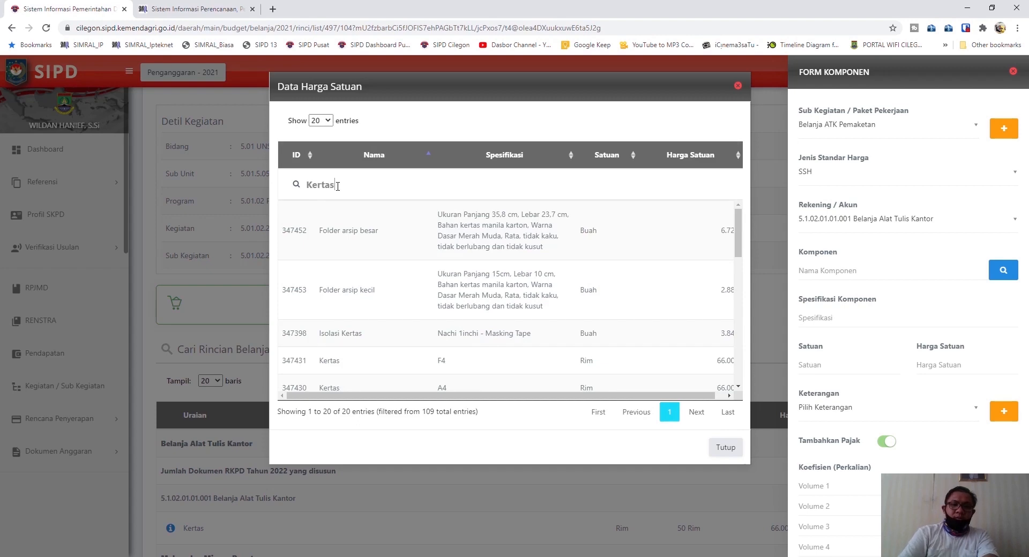
scroll(458, 278, down, 5)
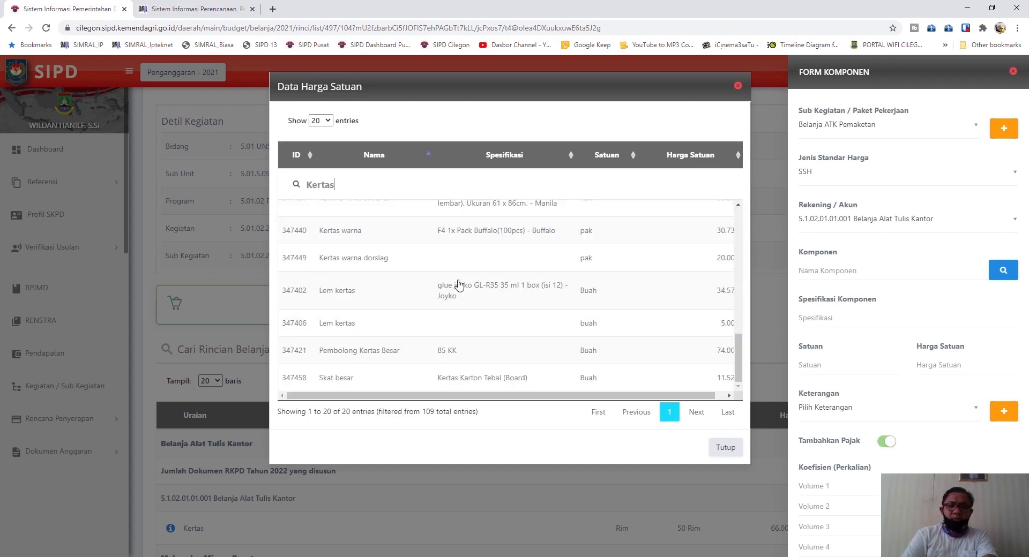
scroll(458, 284, up, 5)
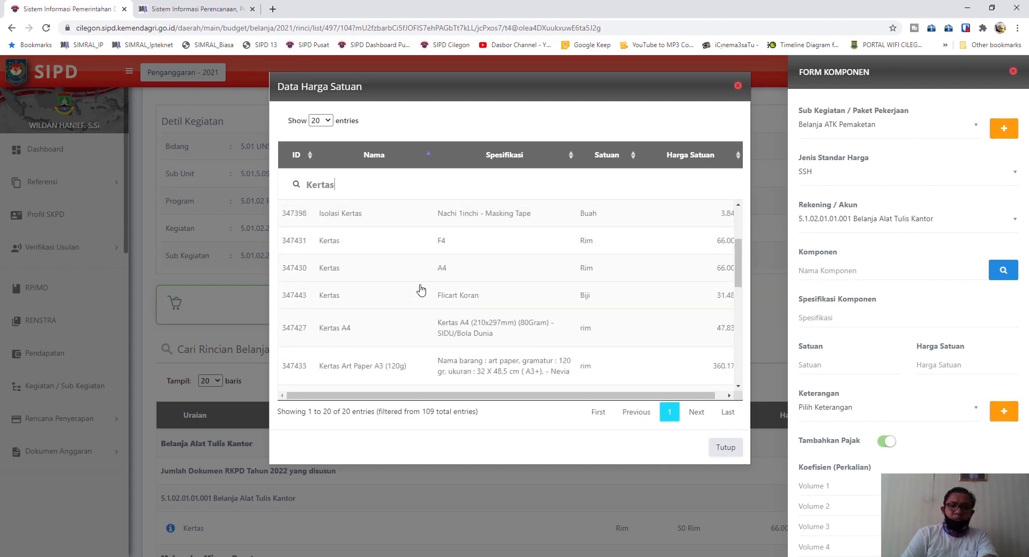
click(339, 273)
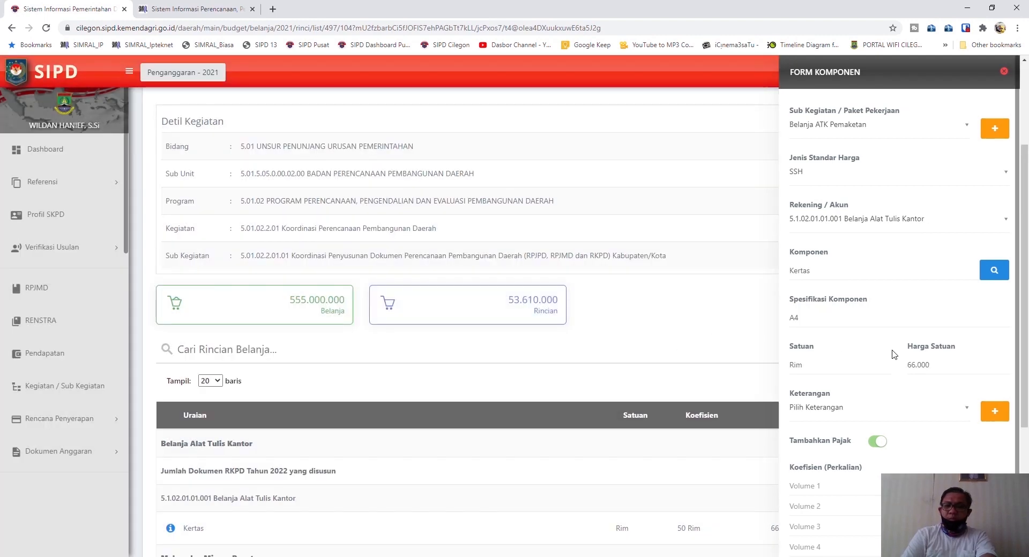
- Set the component's Keterangan to "Jumlah Dokumen RKPD Tahun 2022 yang disusun"
scroll(894, 355, down, 1)
click(853, 352)
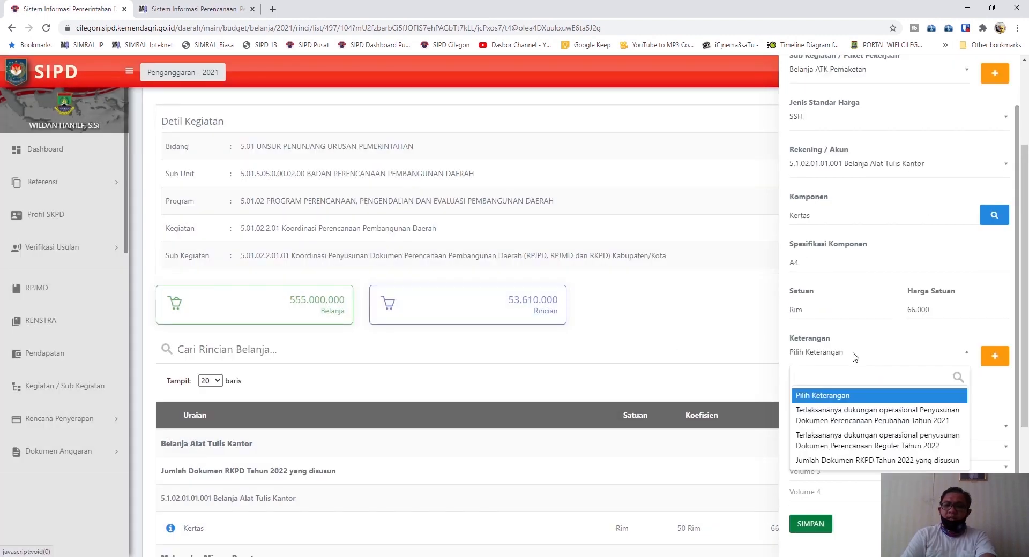
click(837, 456)
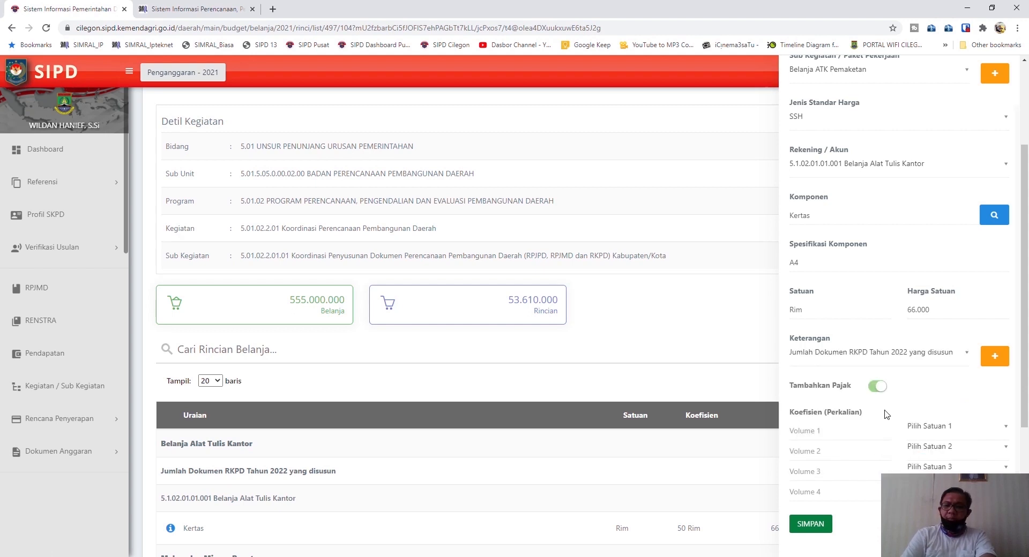
- Set the first coefficient to a volume of 70 with Rim as its unit and save the component
click(854, 429)
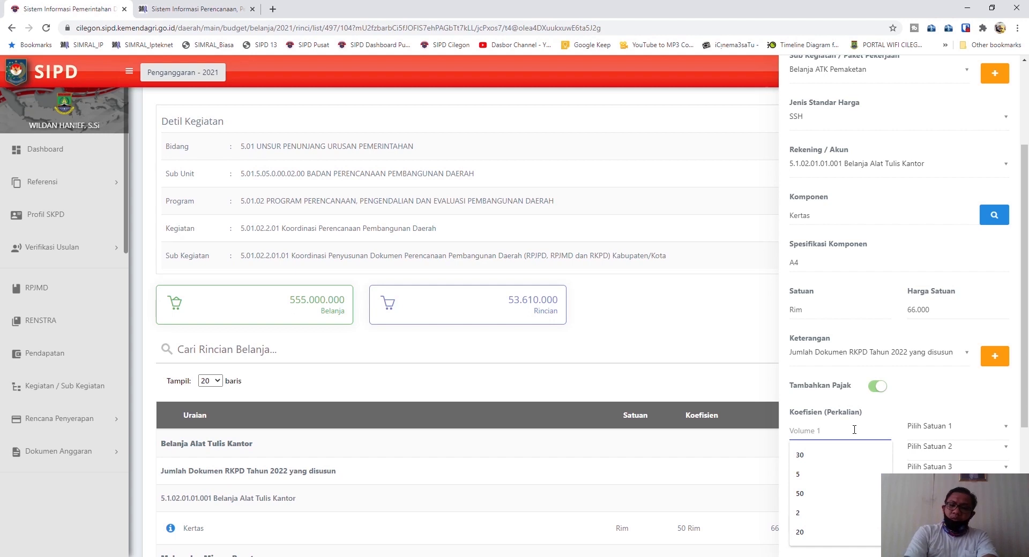
text(70)
key(Tab)
text(Rim)
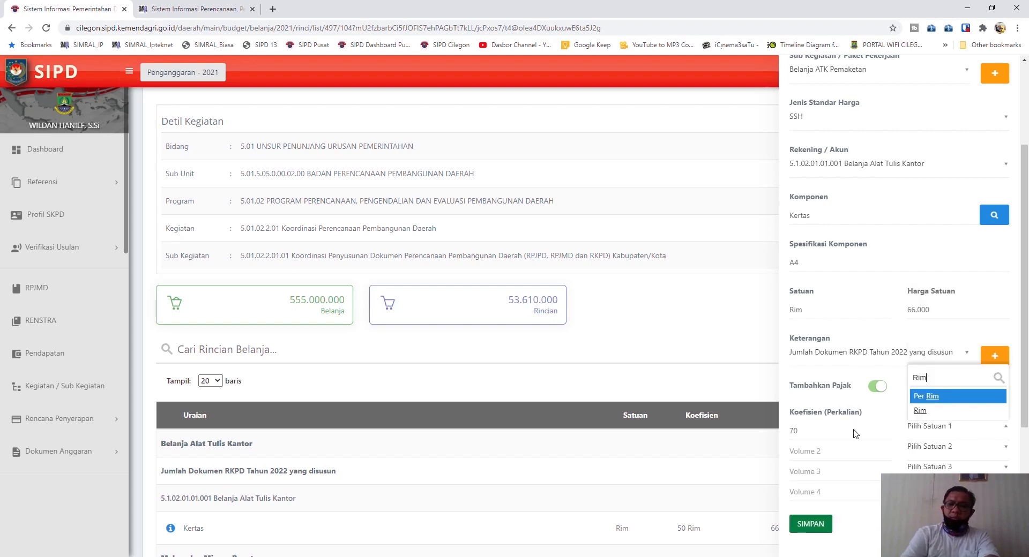
click(981, 411)
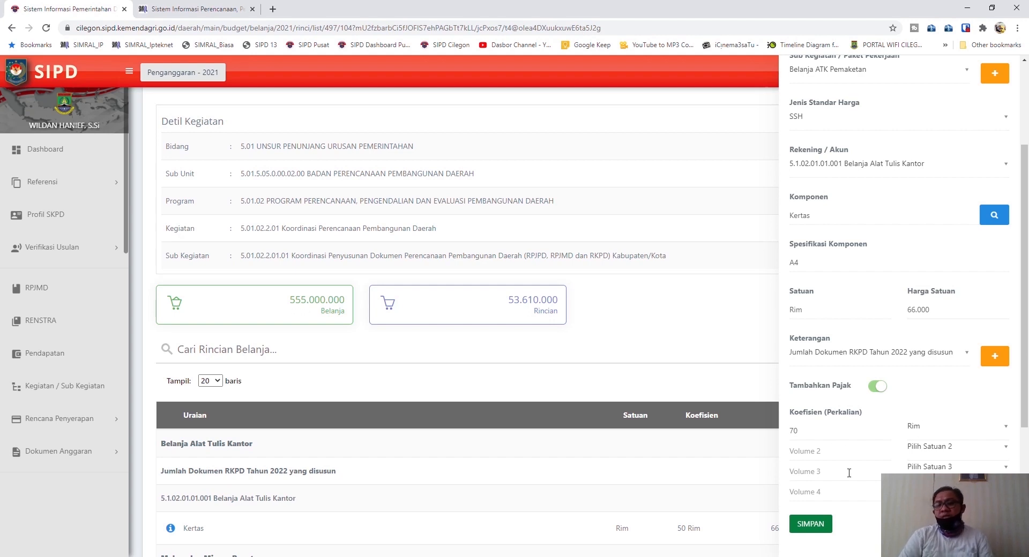
click(817, 527)
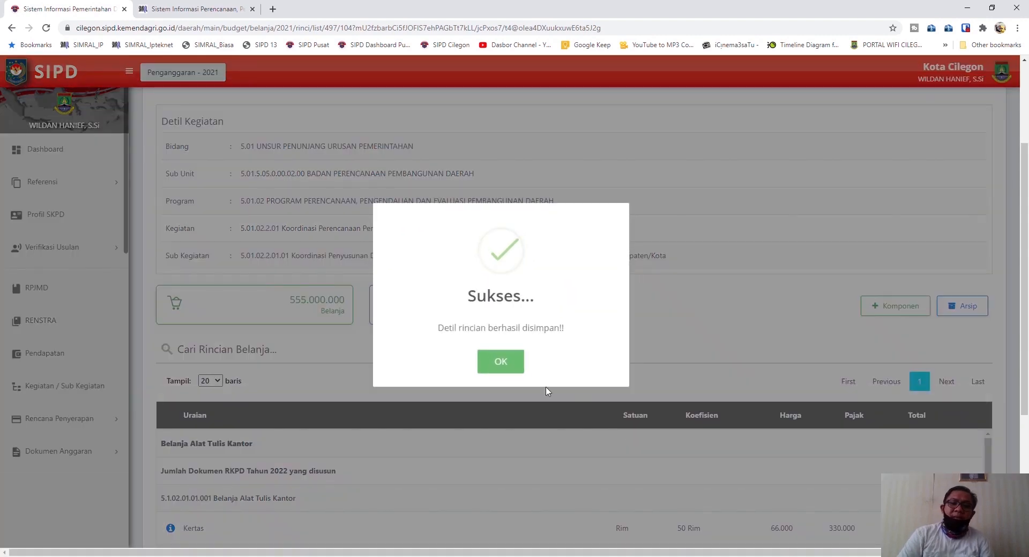
- Close the save confirmation and review the Kertas entries under Belanja Alat Tulis Kantor and Belanja ATK Pemaketan
click(504, 363)
scroll(511, 360, down, 3)
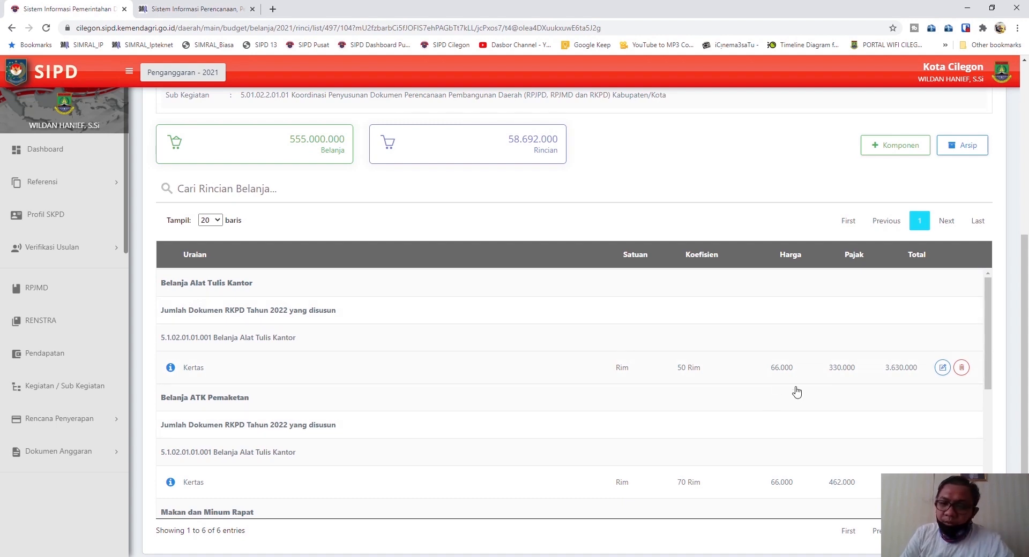
scroll(808, 399, down, 2)
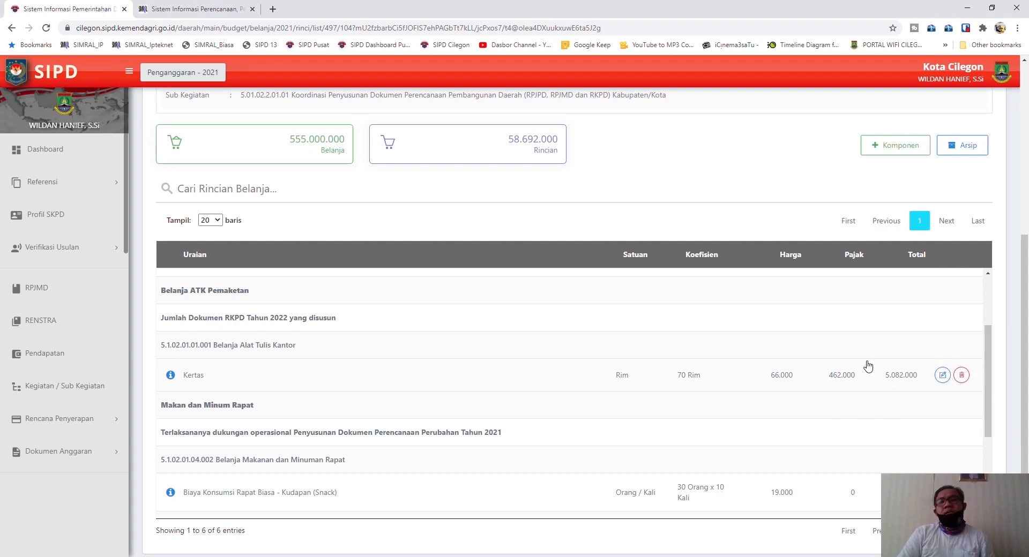
- Switch to the Hasil Pemetaan workbook in Excel and highlight the Indikator Keluaran cells for indicators 1 to 6 on Sheet2
click(567, 556)
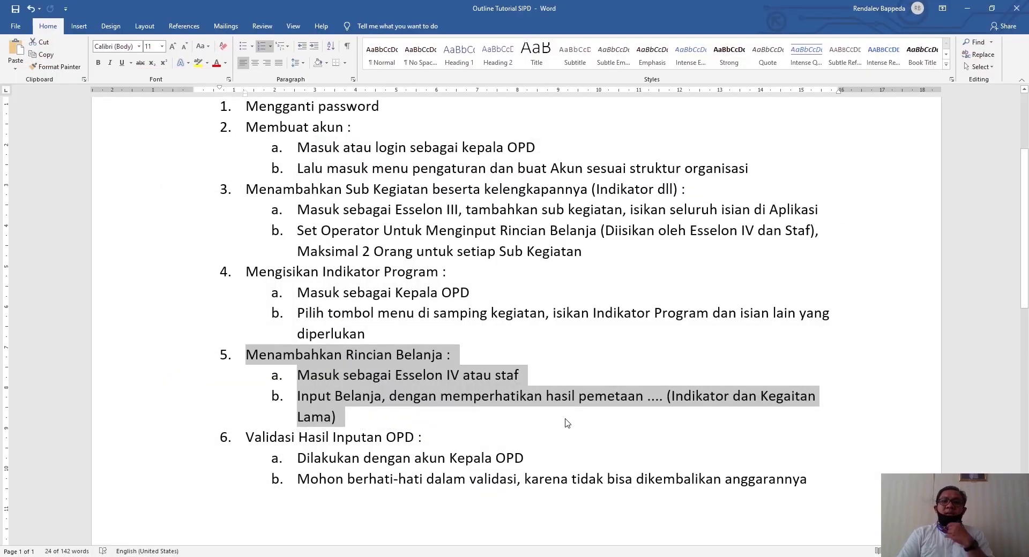
click(657, 556)
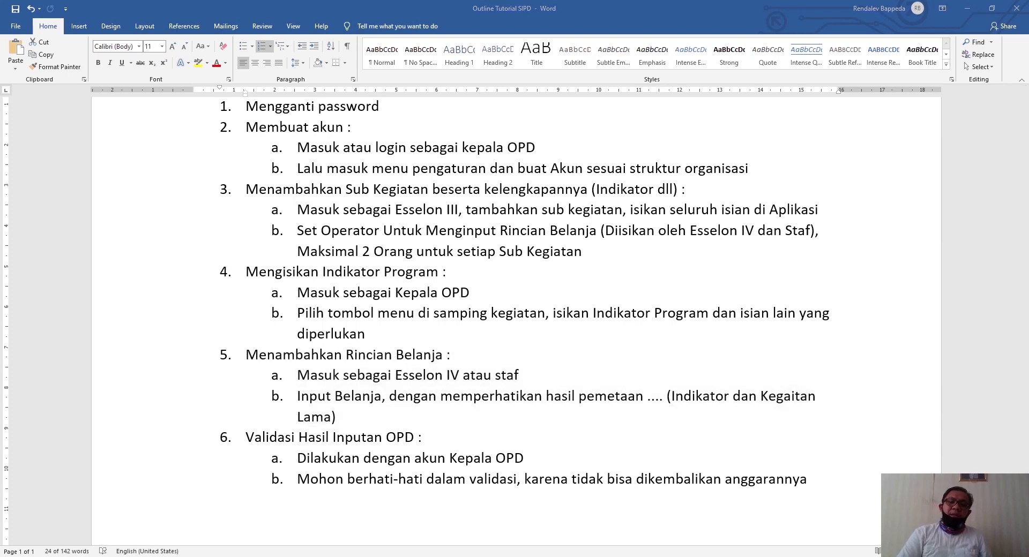
click(310, 398)
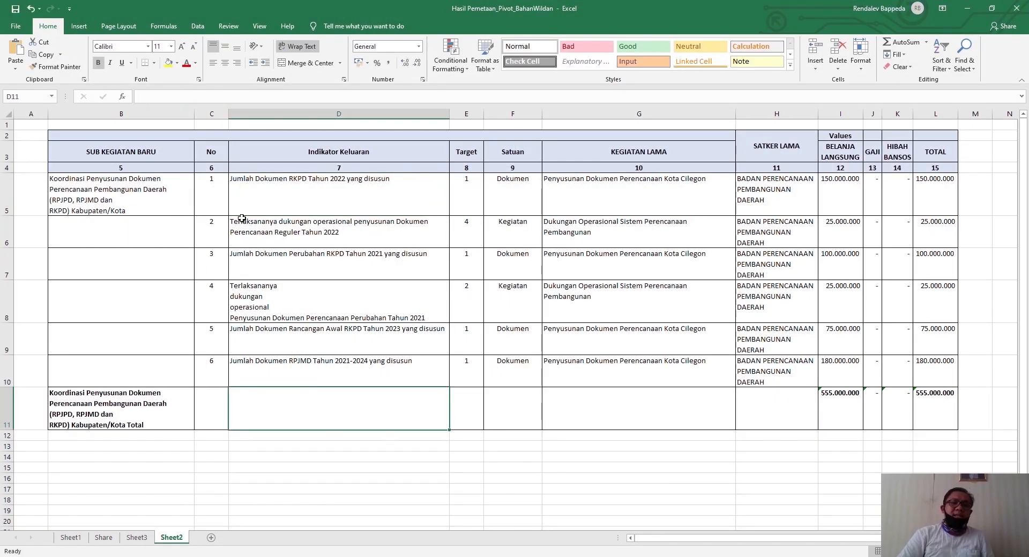
drag(236, 190, 339, 370)
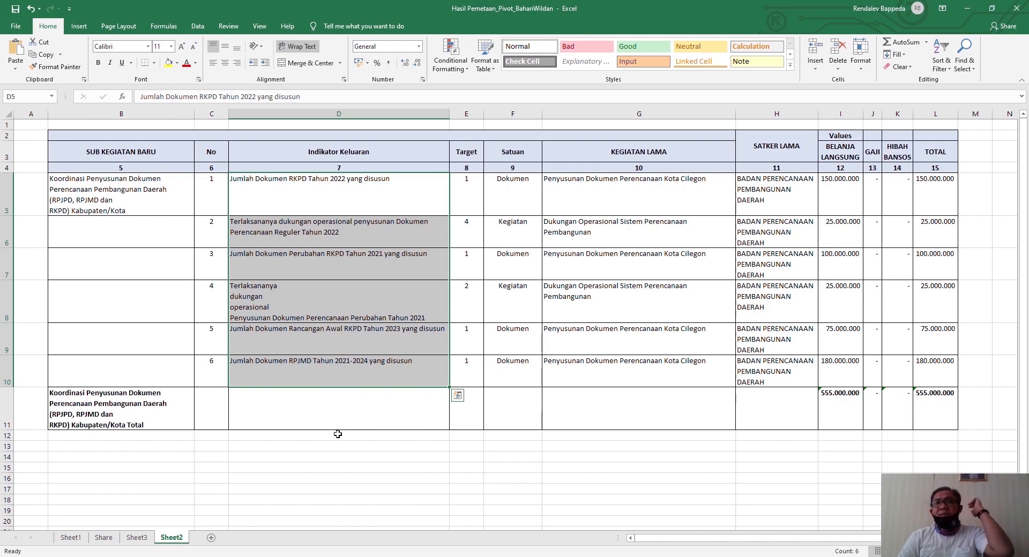
- Examine the Indikator Keluaran and Belanja Langsung values of the sub kegiatan Pemberdayaan Masyarakat di Kelurahan on the Share sheet
click(104, 538)
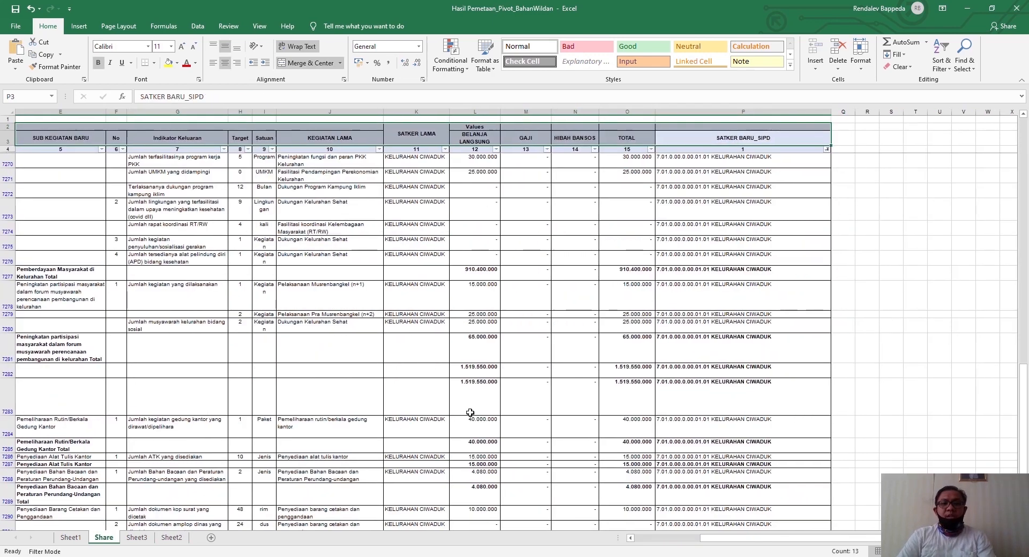
drag(712, 542, 673, 543)
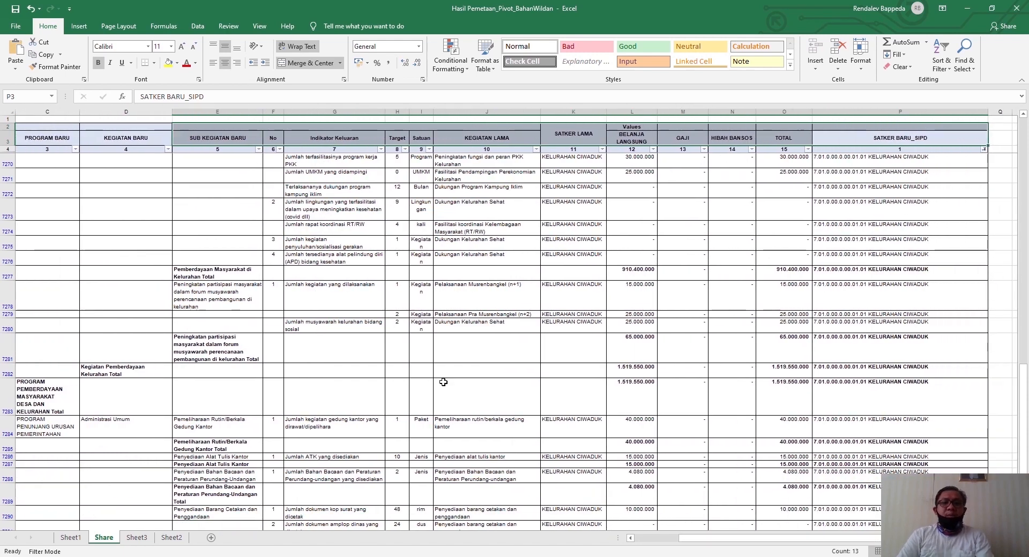
scroll(300, 209, up, 4)
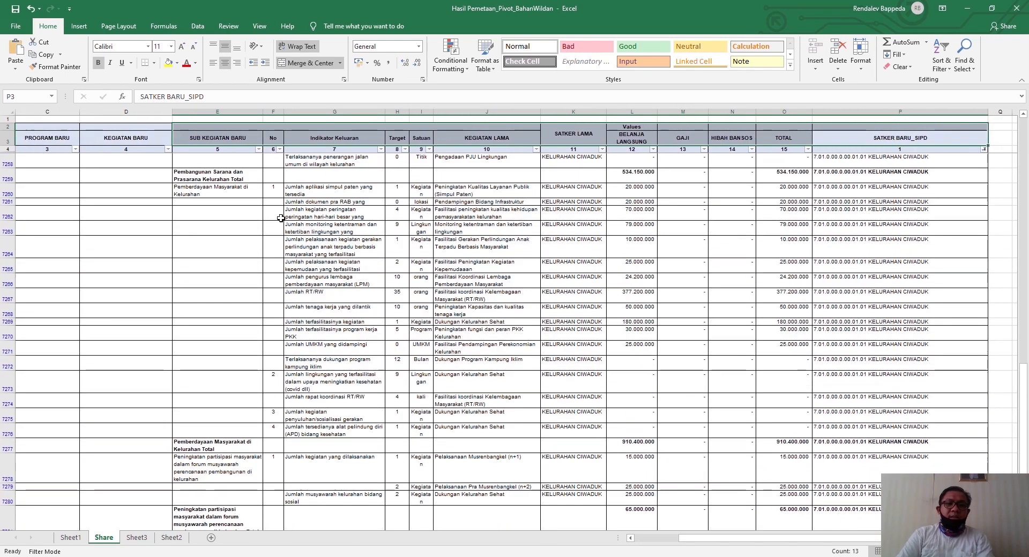
scroll(280, 218, up, 1)
click(217, 236)
drag(322, 249, 370, 311)
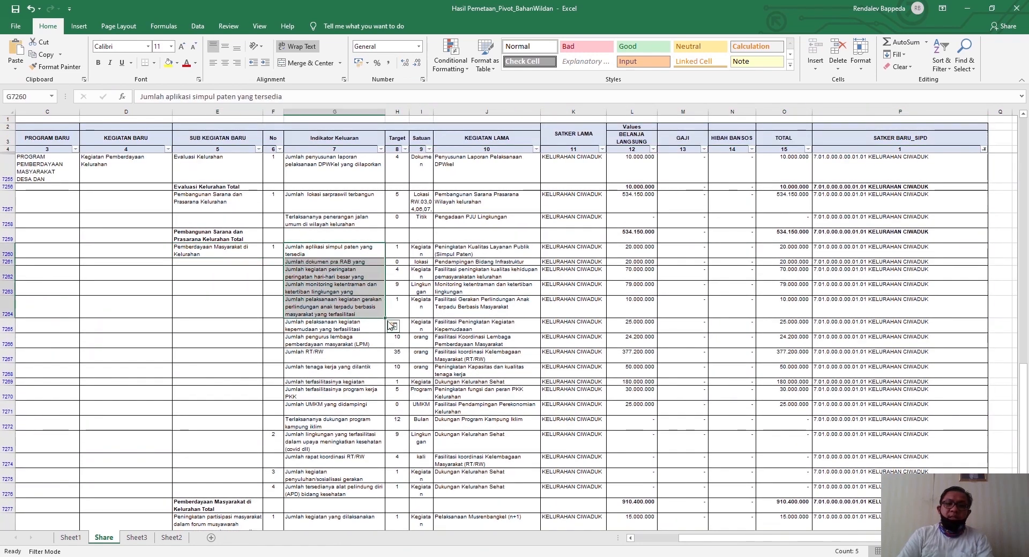
drag(640, 250, 636, 408)
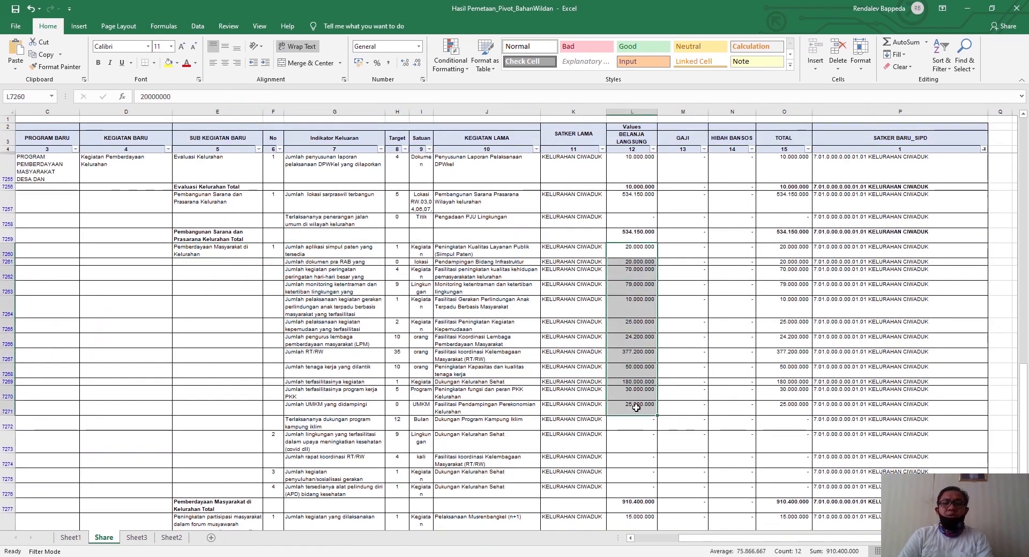
scroll(624, 388, down, 3)
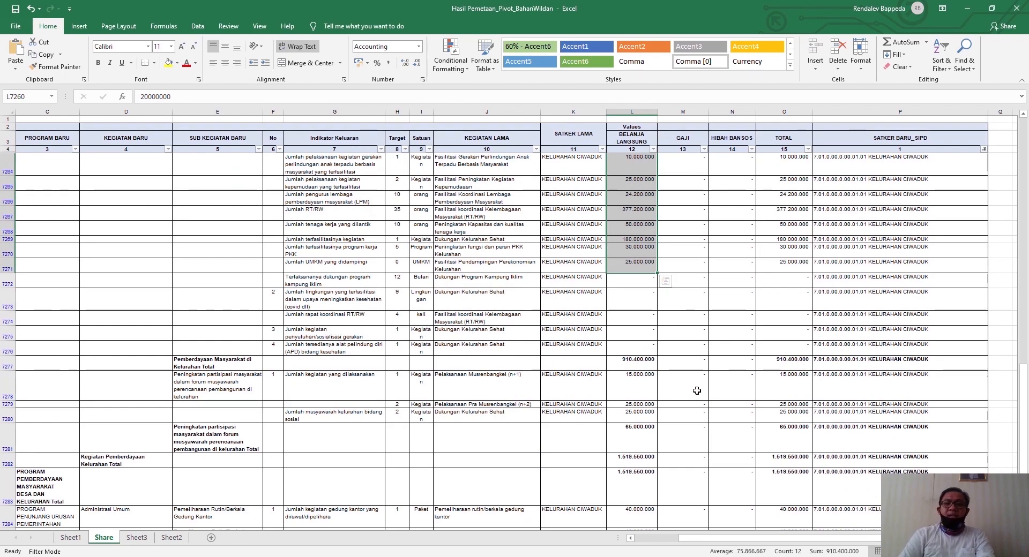
- Go through the Belanja Langsung amount of each indicator on Sheet2, down to the sub kegiatan total
click(148, 538)
click(182, 538)
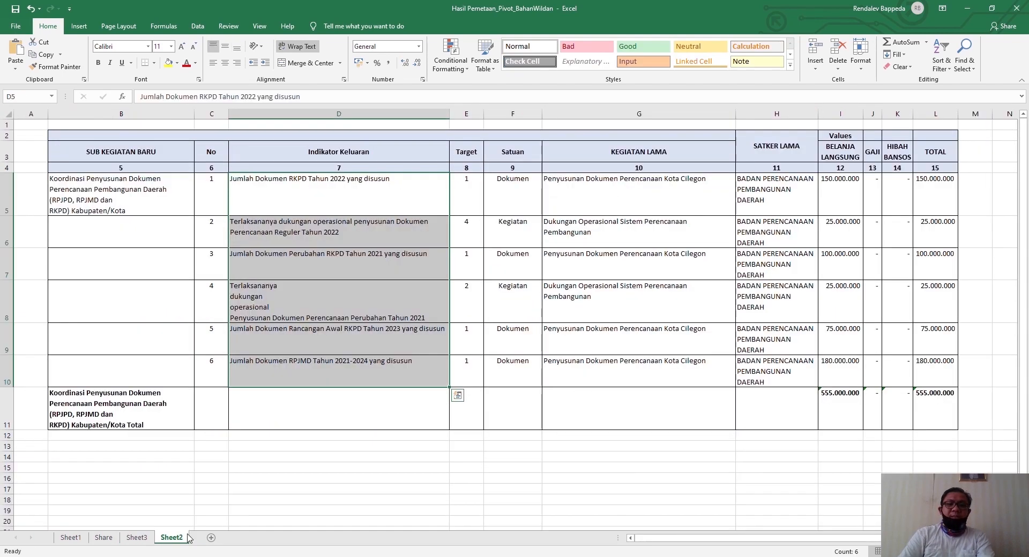
click(681, 376)
click(835, 206)
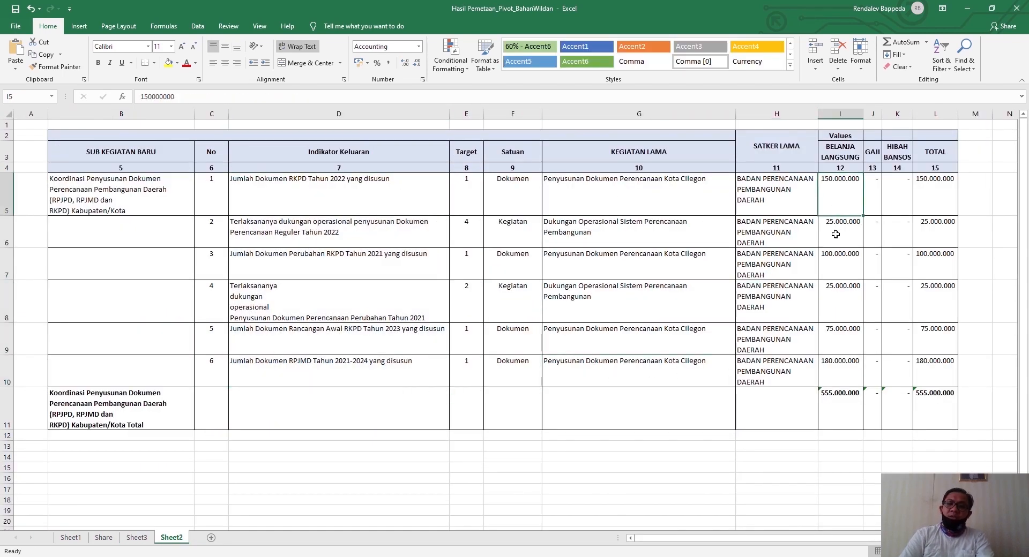
click(836, 234)
click(836, 263)
click(833, 300)
click(831, 340)
click(827, 379)
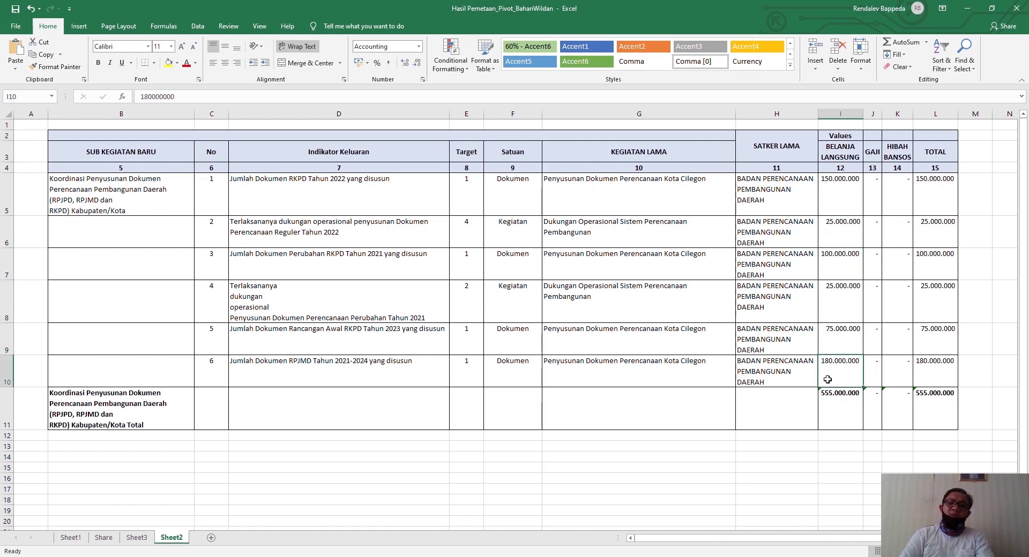
click(831, 415)
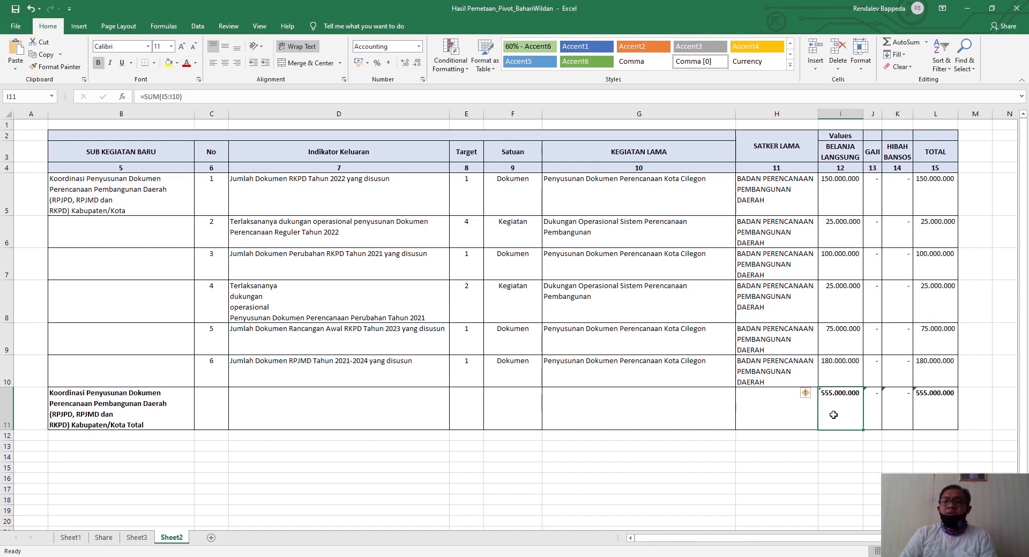
- Return to the Word outline and highlight item 5, Menambahkan Rincian Belanja, and item 6, Validasi Hasil Inputan OPD
click(968, 8)
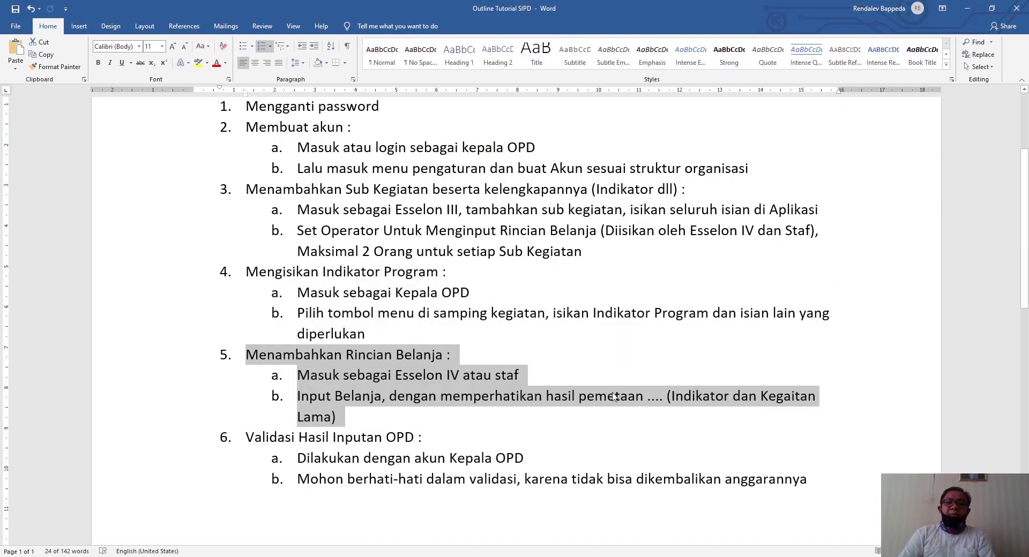
click(612, 426)
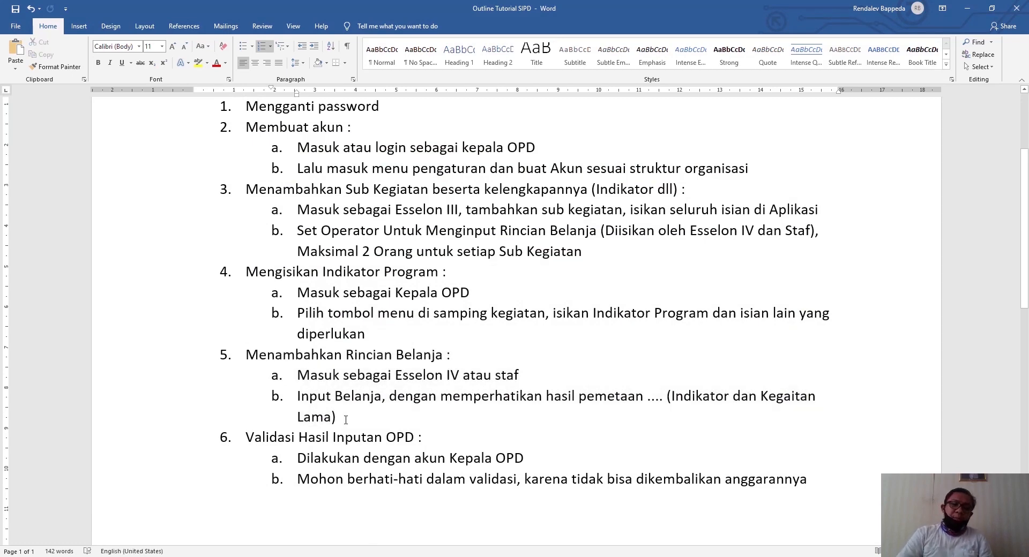
drag(338, 417, 212, 359)
scroll(410, 380, down, 3)
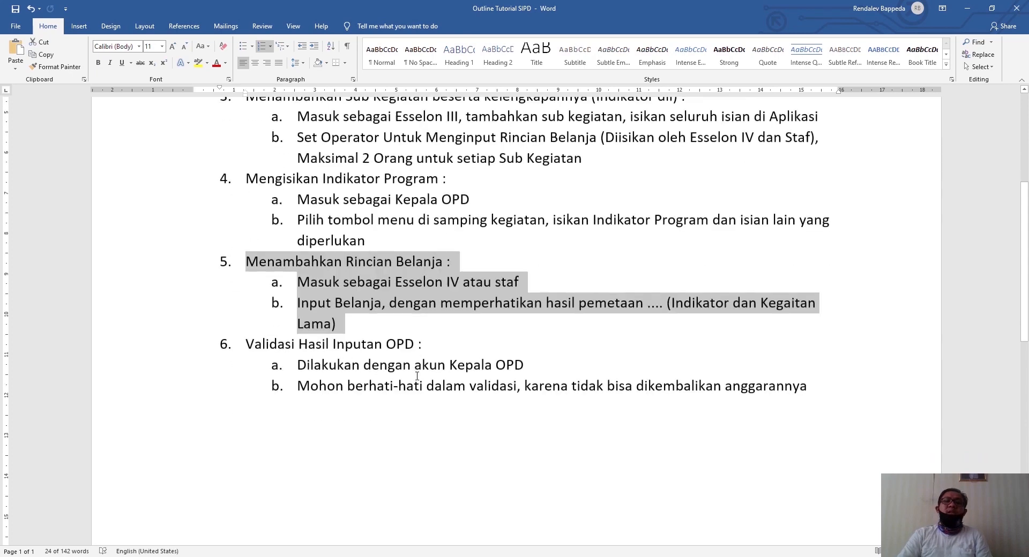
drag(274, 287, 907, 337)
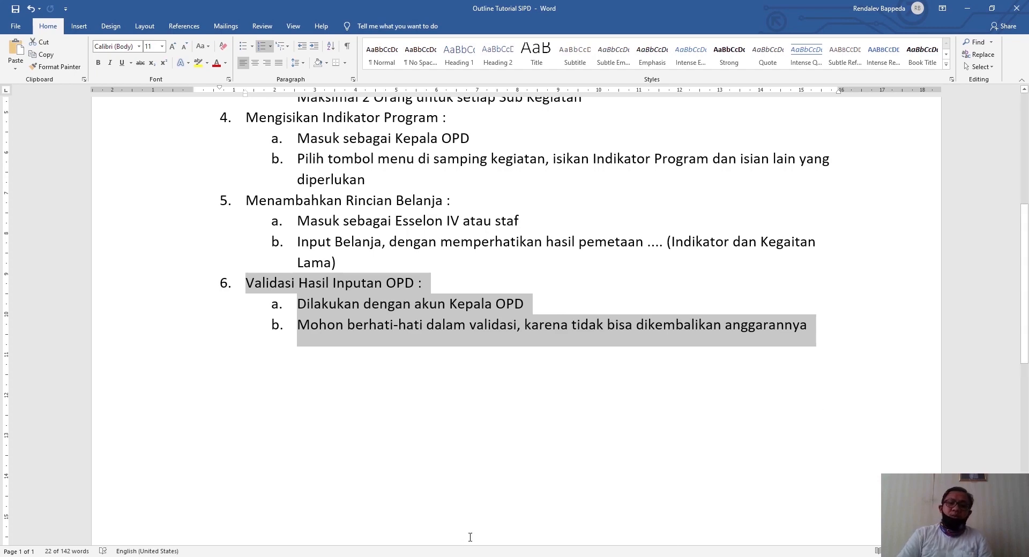
- Switch to SIPD in the browser and look through the Rincian Belanja list, back up to the Detil Kegiatan information
click(472, 556)
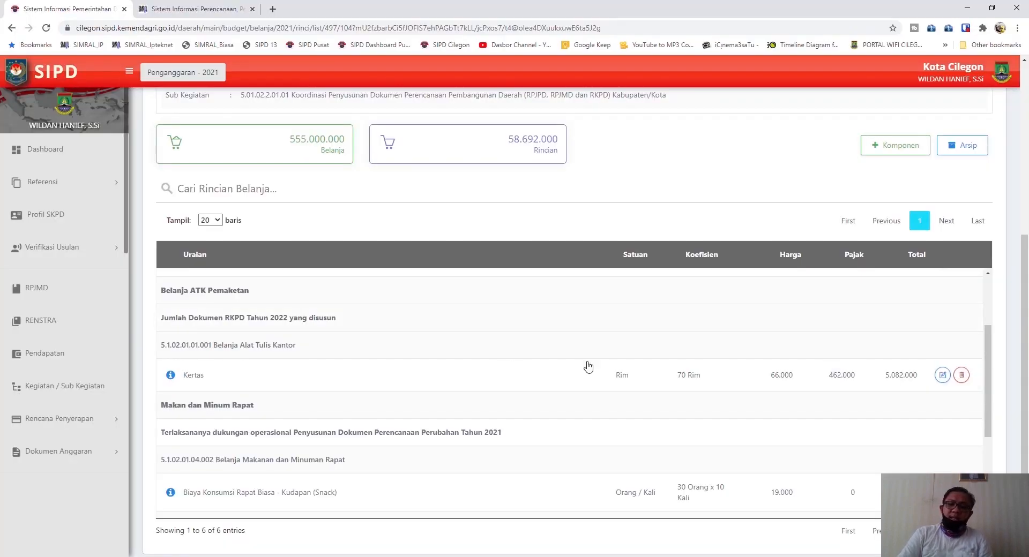
scroll(572, 395, down, 3)
scroll(570, 395, up, 1)
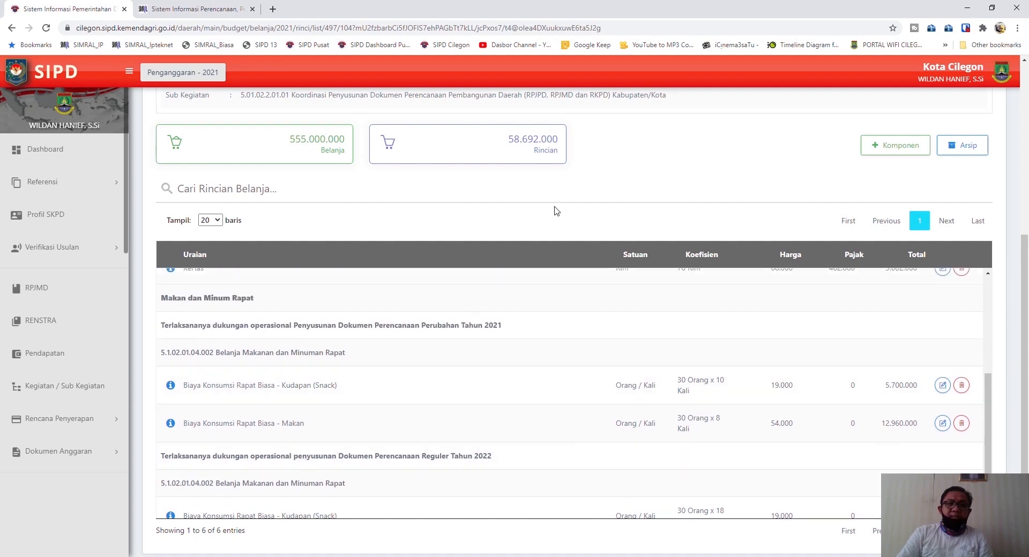
scroll(613, 163, up, 6)
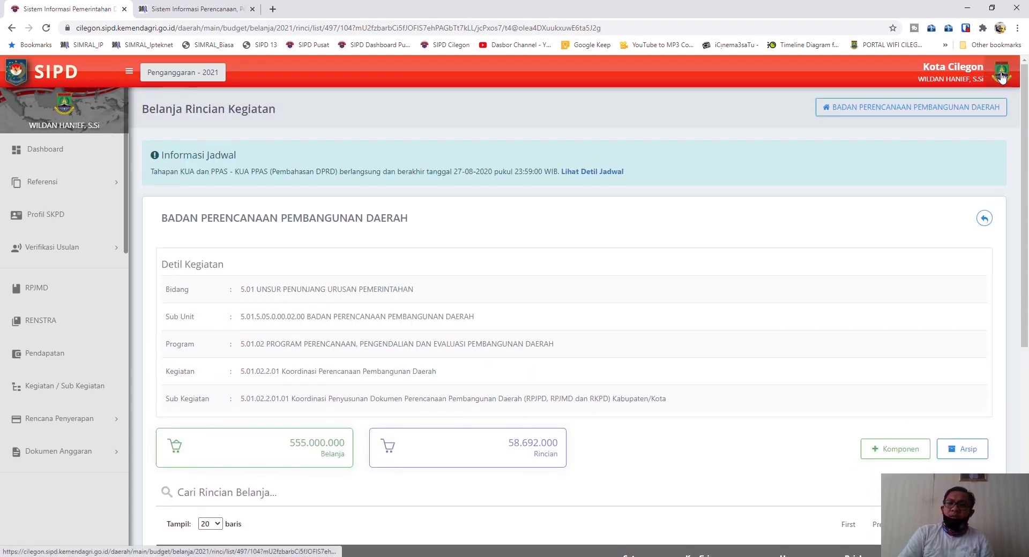
- Log out of the current account and log in to Sistem Informasi Keuangan Daerah with the Kepala OPD account
click(1001, 77)
click(970, 131)
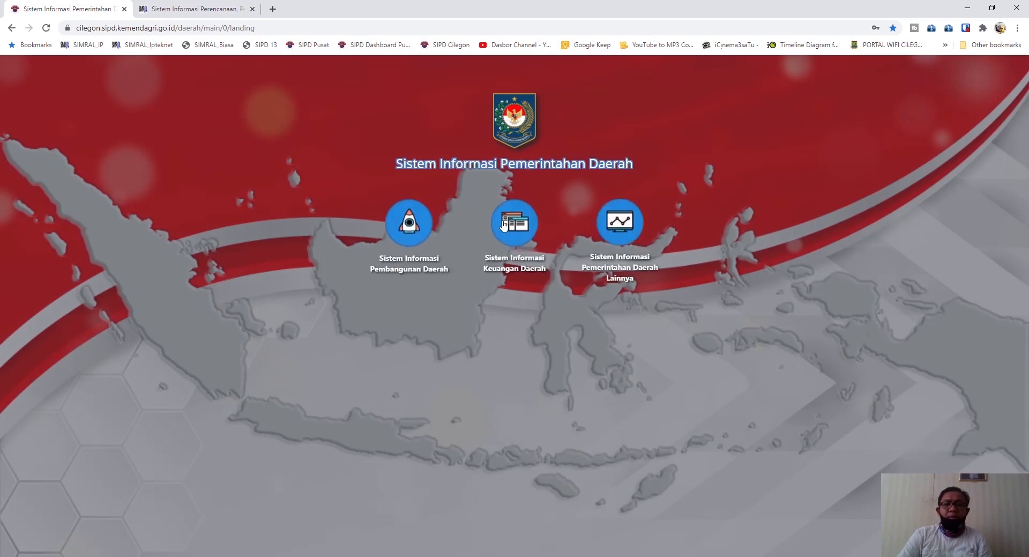
click(504, 224)
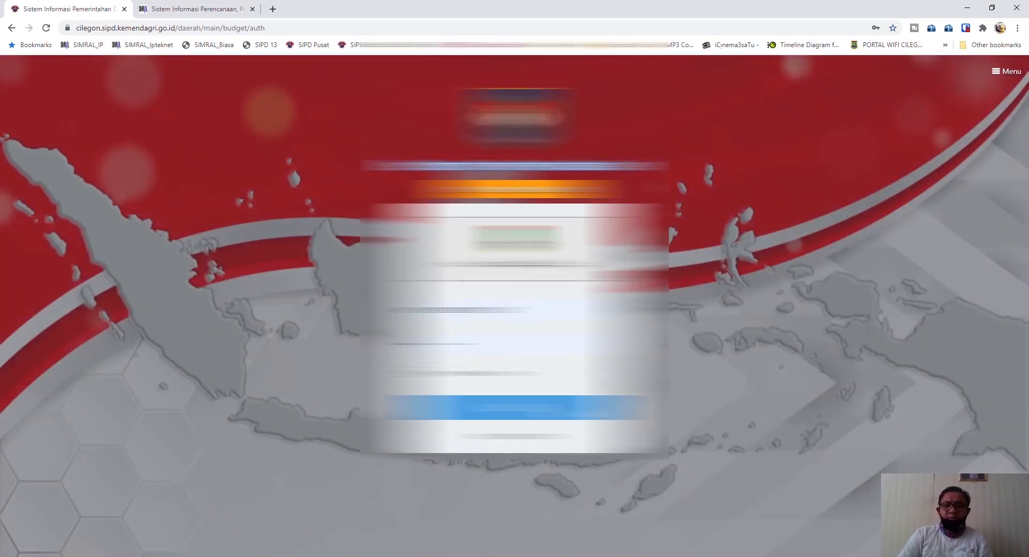
click(541, 408)
click(512, 363)
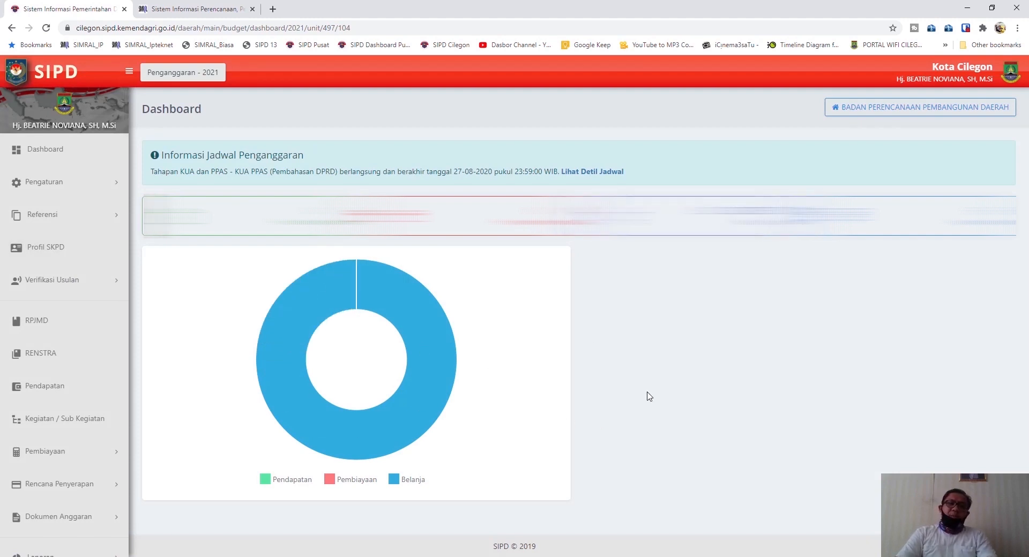
- Open the Kegiatan / Sub Kegiatan list of BADAN PERENCANAAN PEMBANGUNAN DAERAH and examine its Batasan Pagu and Pagu Validasi amounts and the kegiatan validation control
click(64, 431)
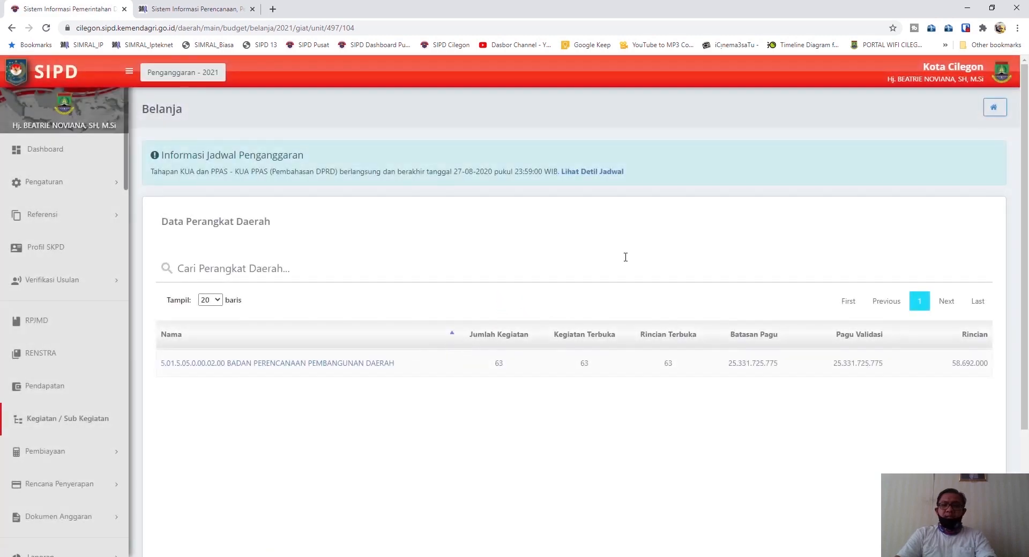
click(366, 363)
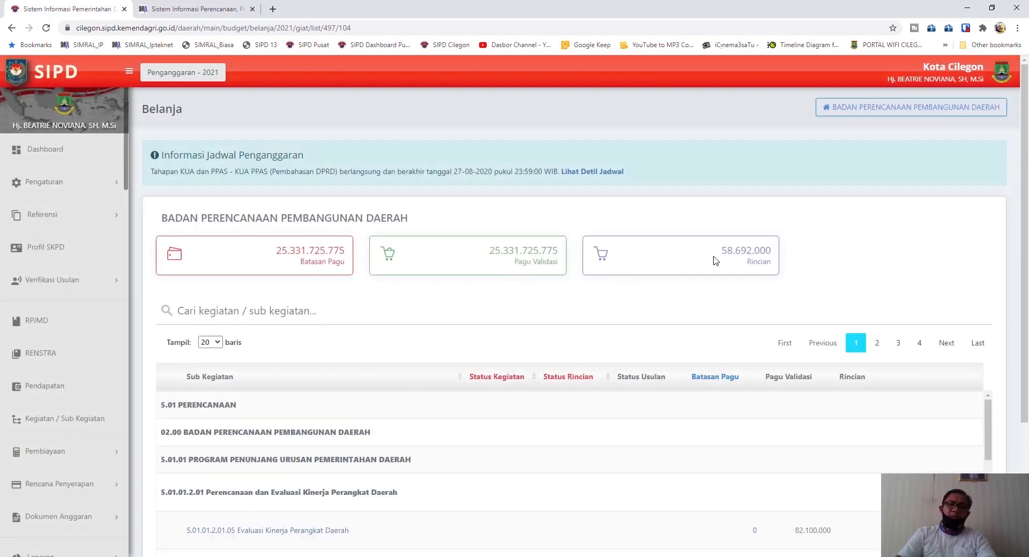
scroll(684, 232, down, 3)
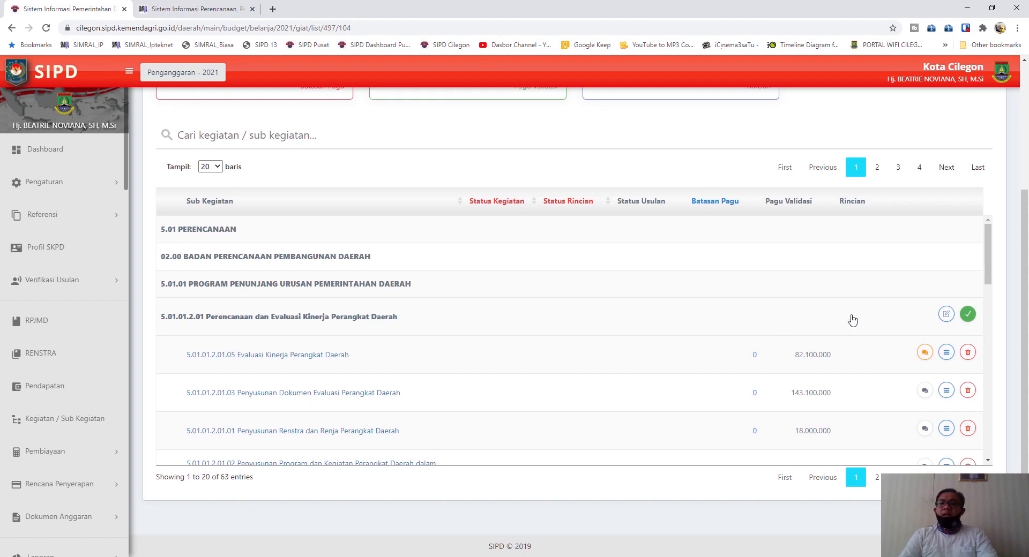
scroll(684, 316, up, 2)
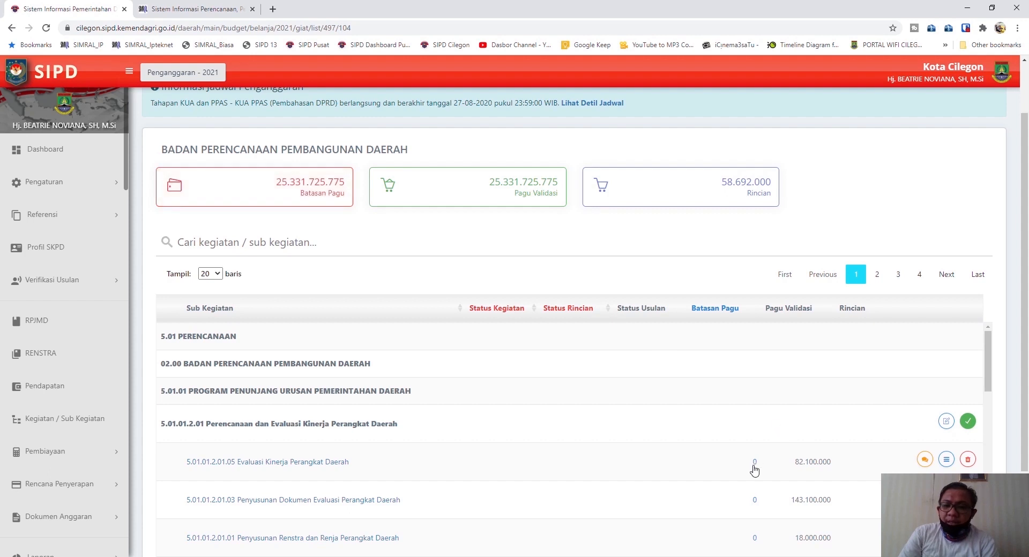
scroll(755, 469, down, 1)
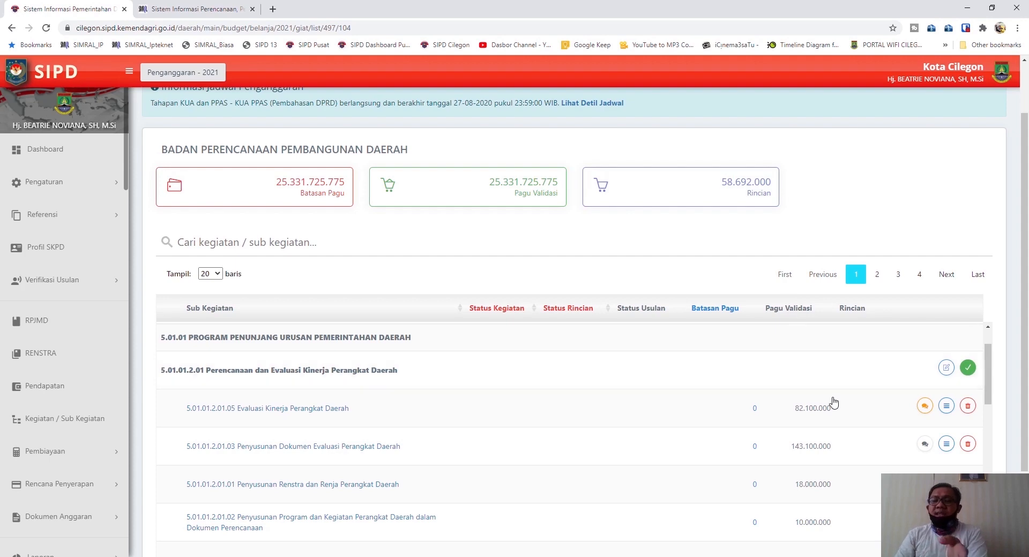
scroll(883, 378, down, 4)
scroll(881, 375, up, 3)
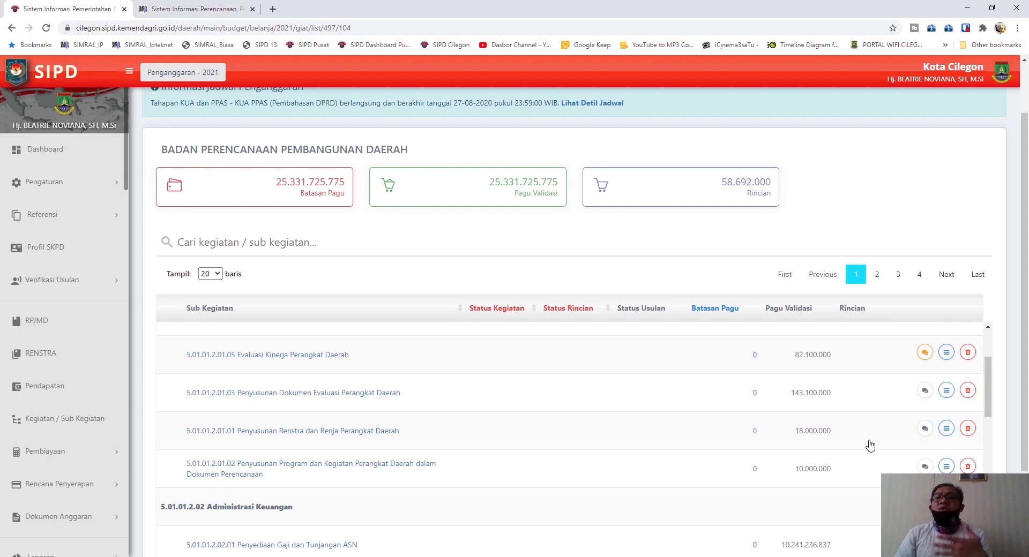
scroll(871, 446, up, 2)
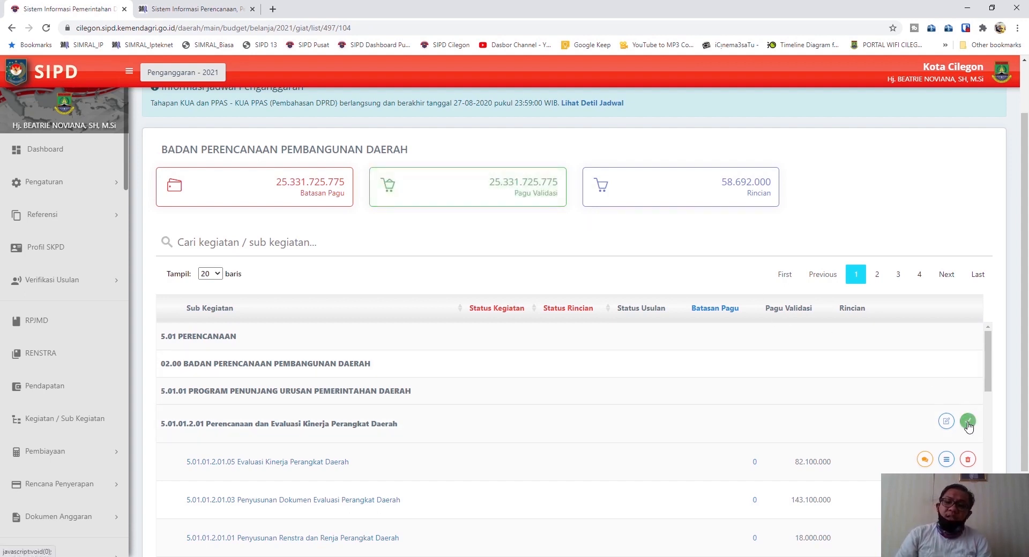
scroll(882, 411, down, 1)
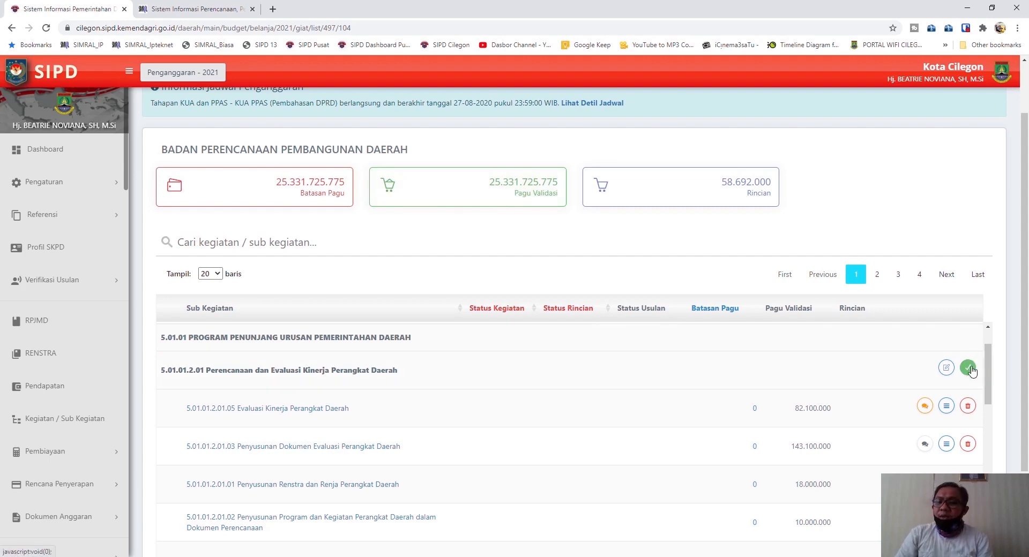
scroll(866, 408, down, 10)
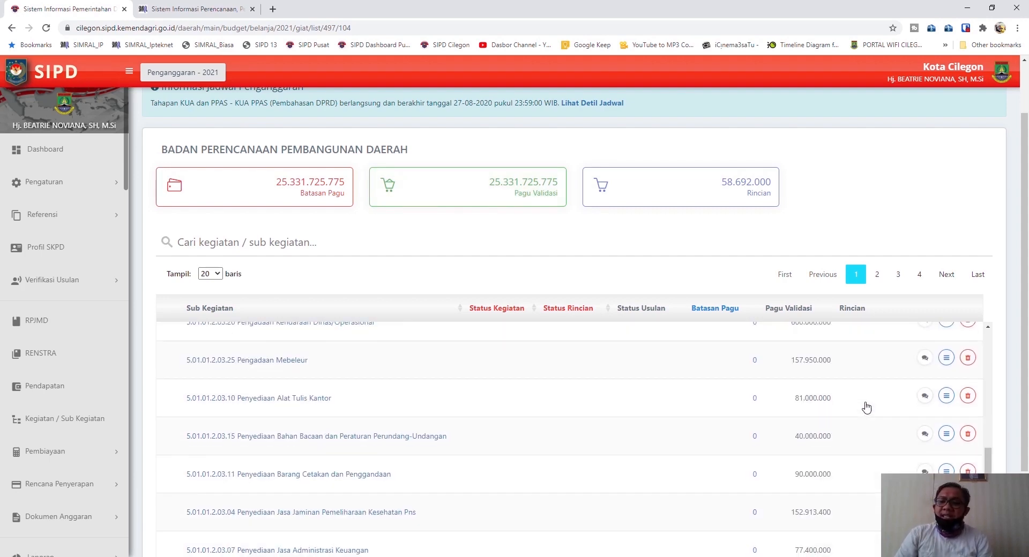
- Show all rows of the Sub Kegiatan list and highlight the Rincian amount of 5.01.02.2.01.01 Koordinasi Penyusunan Dokumen Perencanaan Pembangunan Daerah
scroll(867, 408, up, 10)
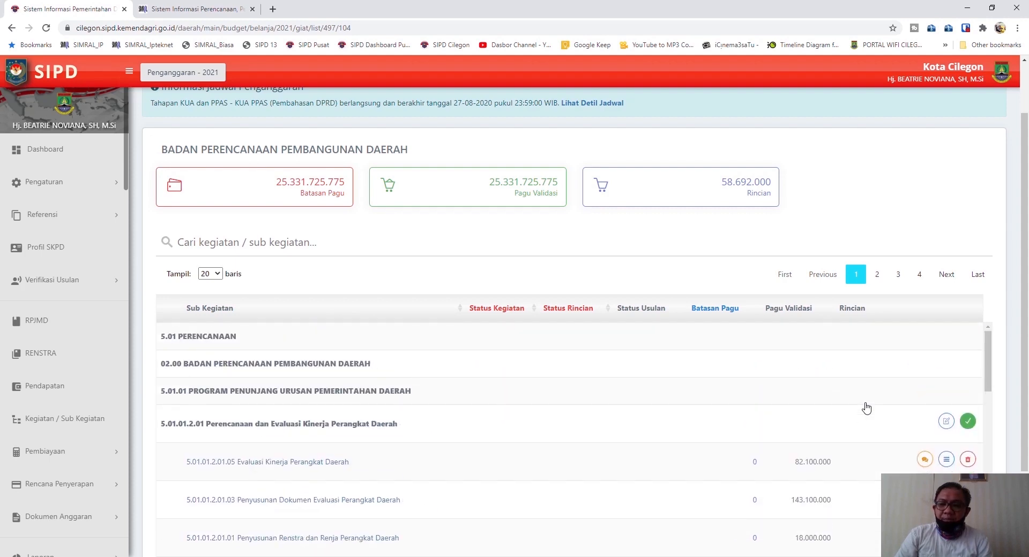
scroll(867, 409, down, 10)
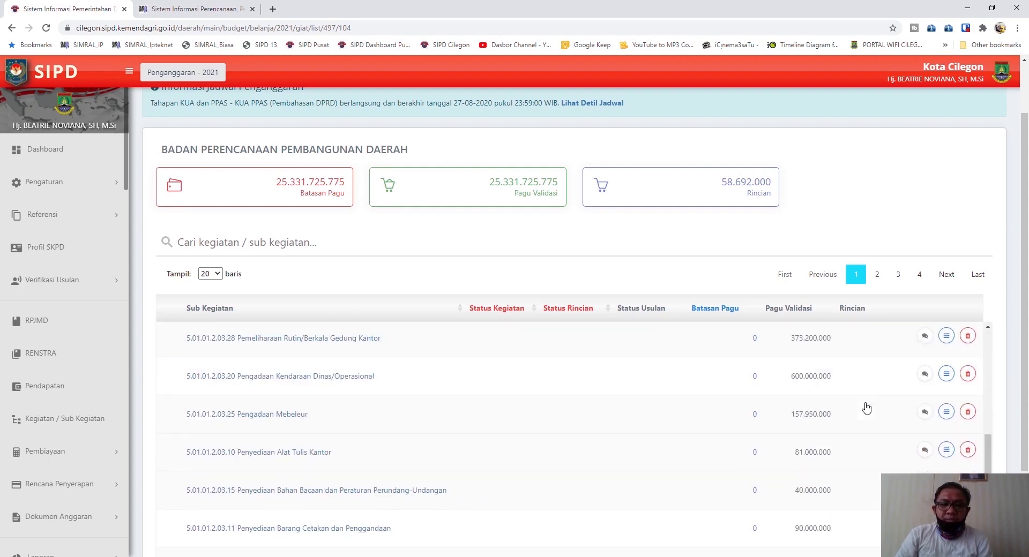
click(208, 274)
click(204, 319)
scroll(892, 396, down, 15)
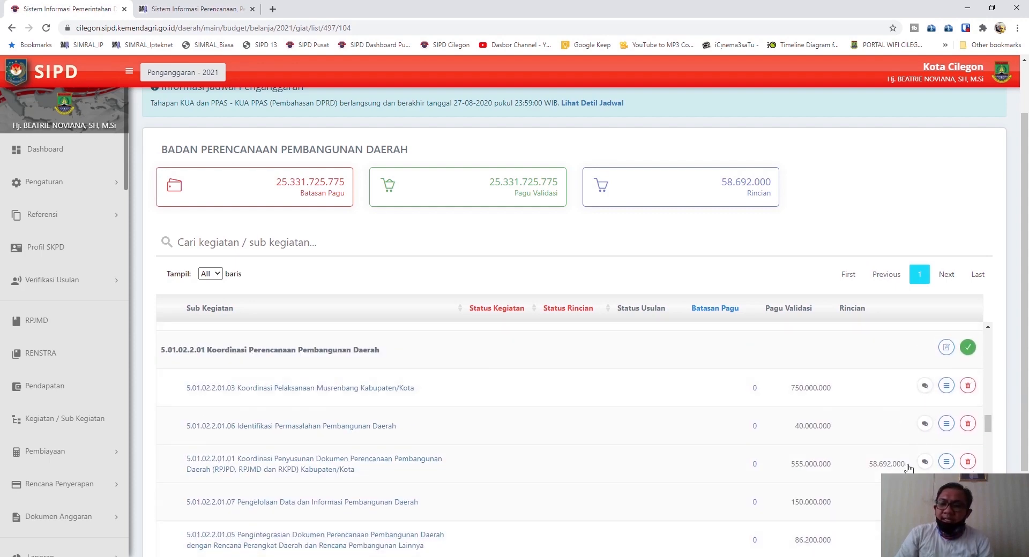
drag(908, 468, 864, 466)
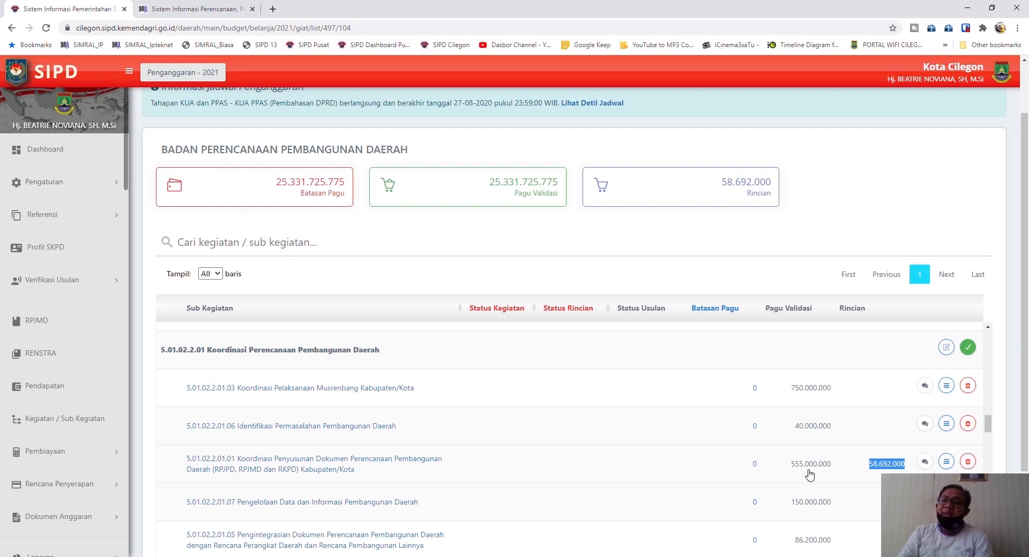
click(856, 395)
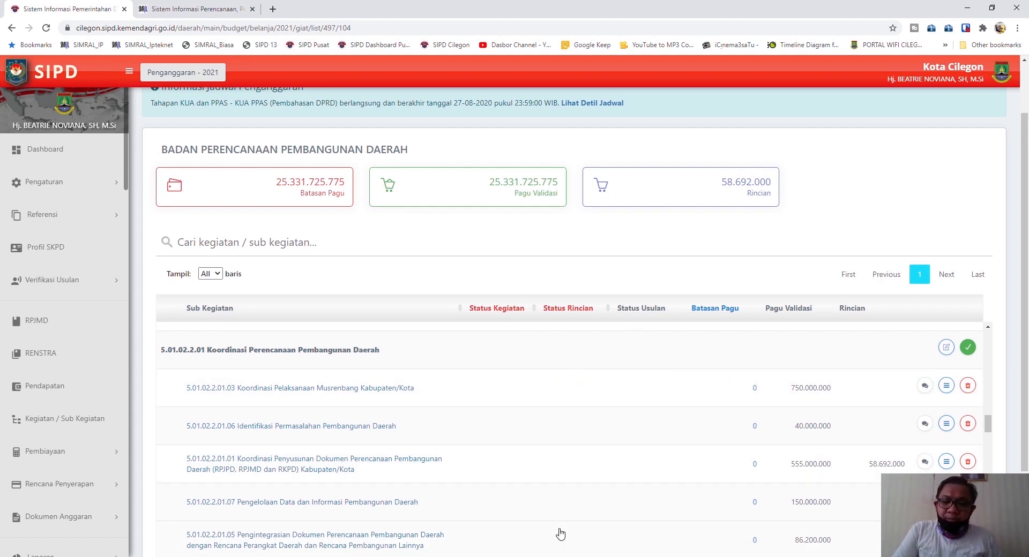
- Switch to the Outline Tutorial SIPD document in Word and review its items from Mengganti password to Validasi Hasil Inputan OPD
key(alt+Tab)
click(407, 409)
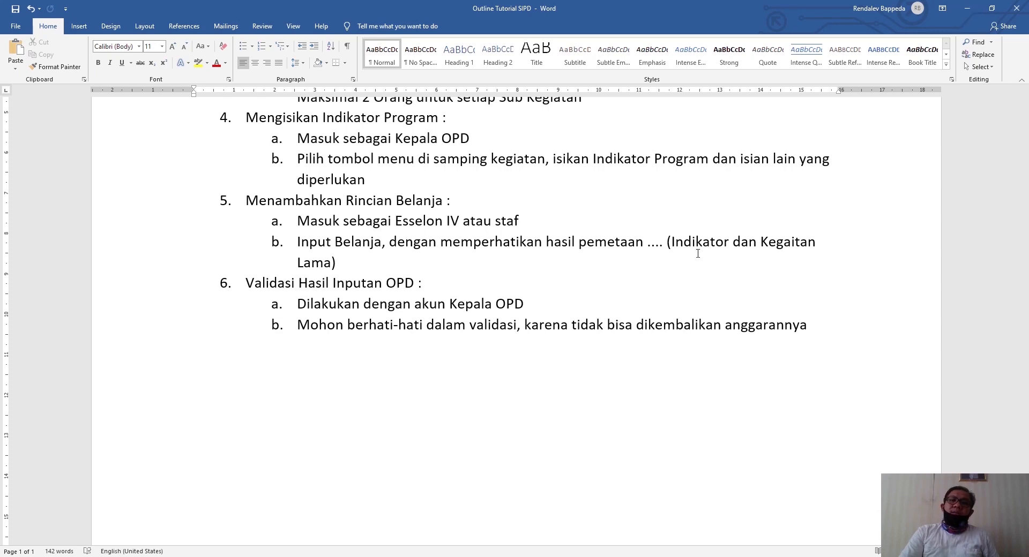
scroll(268, 261, up, 2)
scroll(269, 261, up, 3)
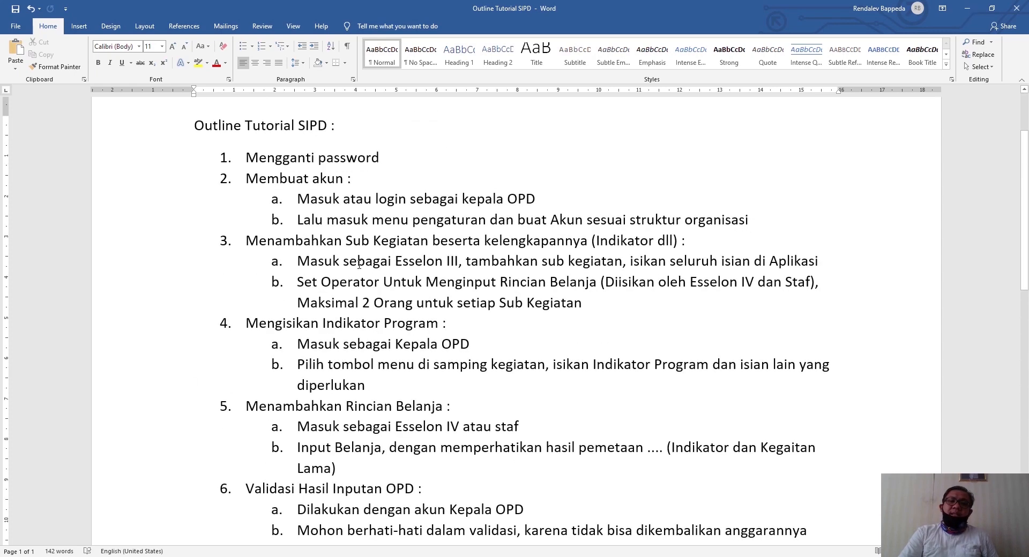
scroll(268, 261, down, 1)
- Return to SIPD in the browser and log out of the Kepala OPD account
click(967, 8)
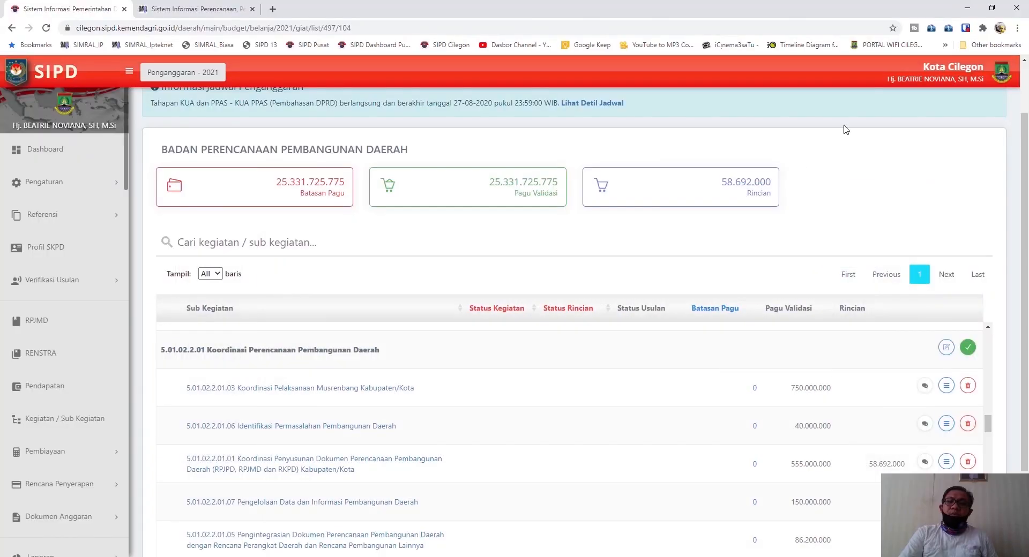
click(1008, 80)
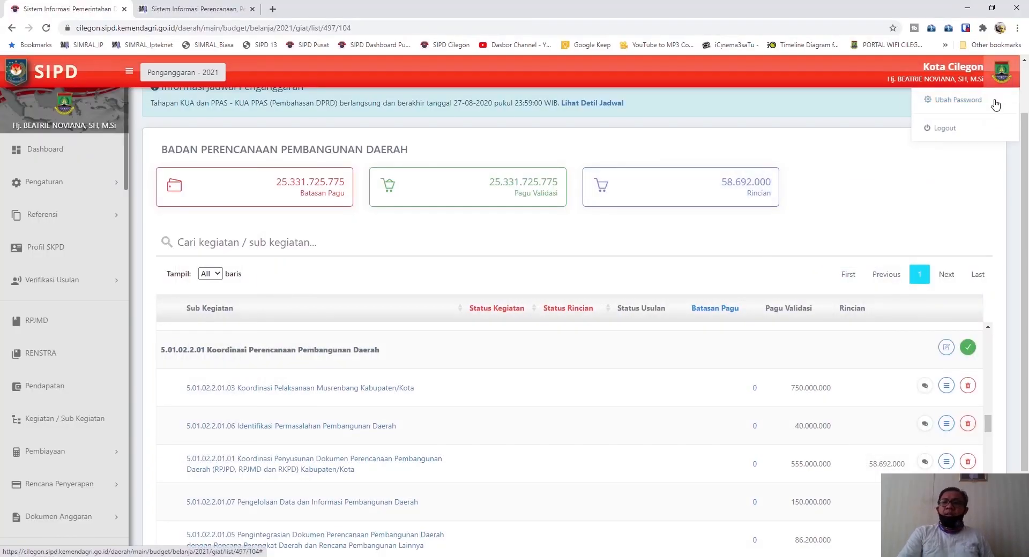
click(962, 136)
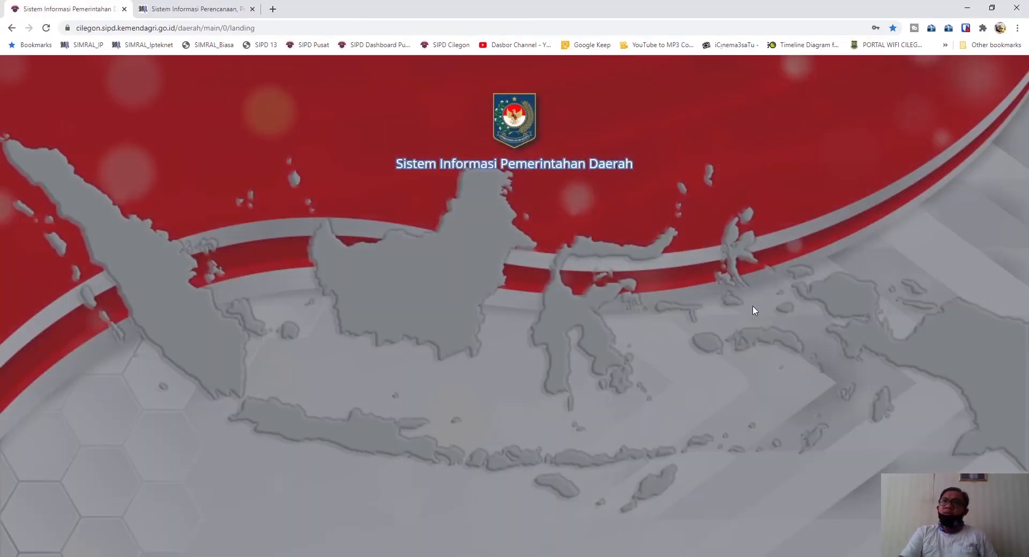